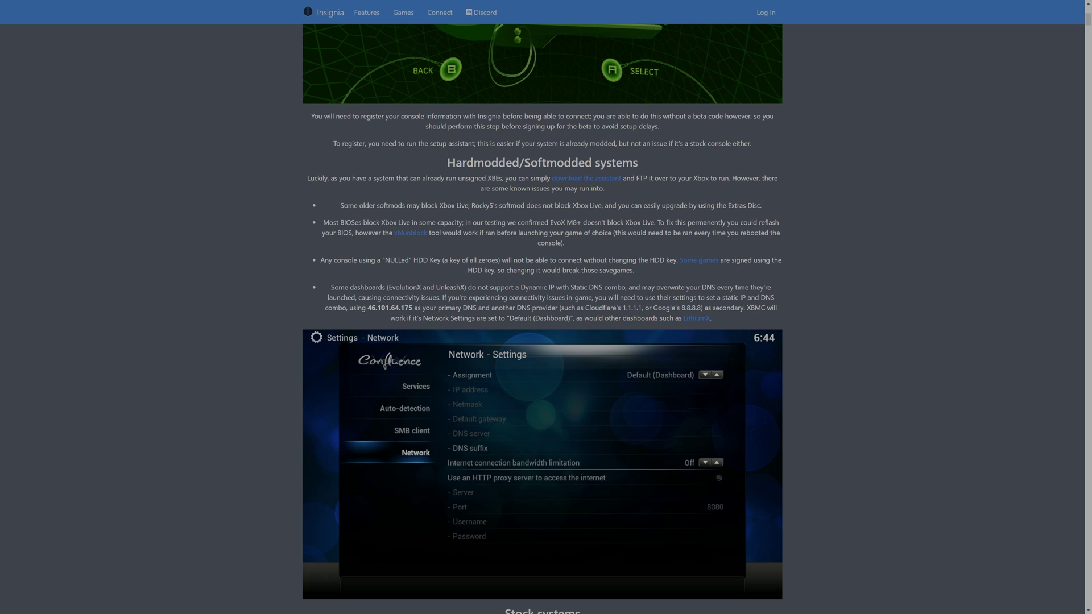
Step: Read the known softmod and BIOS issues that block Xbox Live in the Hardmodded/Softmodded systems section
{"action": "left_click_drag", "start_coordinate": [341, 205], "coordinate": [776, 193]}
{"action": "left_click", "coordinate": [835, 231]}
{"action": "left_click_drag", "start_coordinate": [551, 222], "coordinate": [581, 223]}
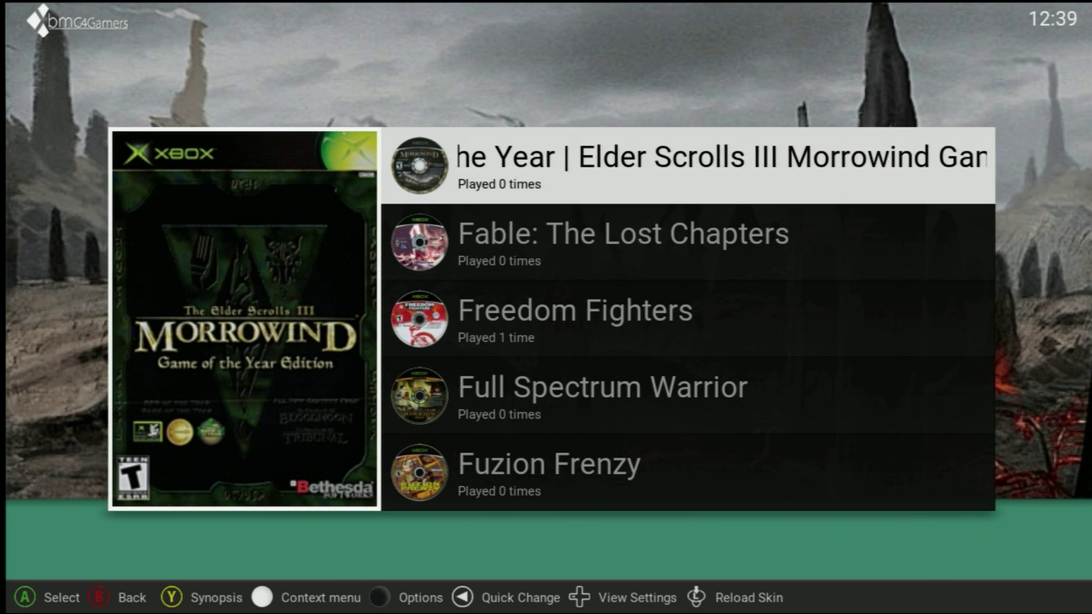
Step: Open the file manager from the XBMC4Gamers settings and show the contents of the C drive
{"action": "key", "text": "s"}
{"action": "key", "text": "Down"}
{"action": "key", "text": "Down"}
{"action": "key", "text": "Return"}
{"action": "key", "text": "Down"}
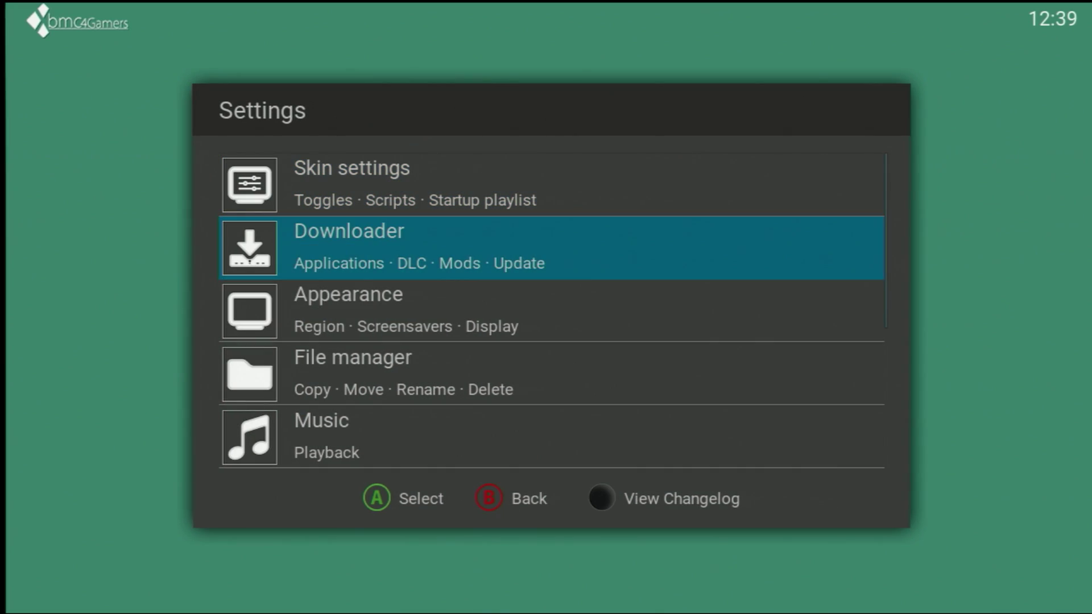
{"action": "key", "text": "Down"}
{"action": "key", "text": "Down"}
{"action": "key", "text": "Return"}
{"action": "key", "text": "Return"}
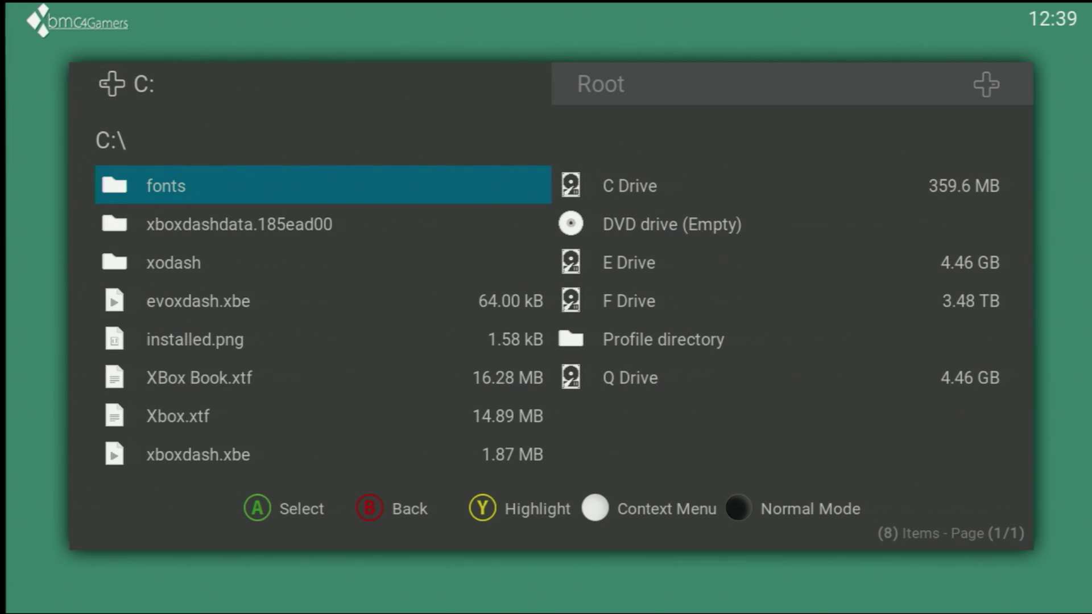
Step: Look through the C drive's folders and files to check that the original Xbox dashboard files are present
{"action": "key", "text": "Down"}
{"action": "key", "text": "Up"}
{"action": "key", "text": "Down"}
{"action": "key", "text": "Down"}
{"action": "key", "text": "Down"}
{"action": "key", "text": "Down"}
{"action": "key", "text": "Down"}
{"action": "key", "text": "Down"}
{"action": "key", "text": "Down"}
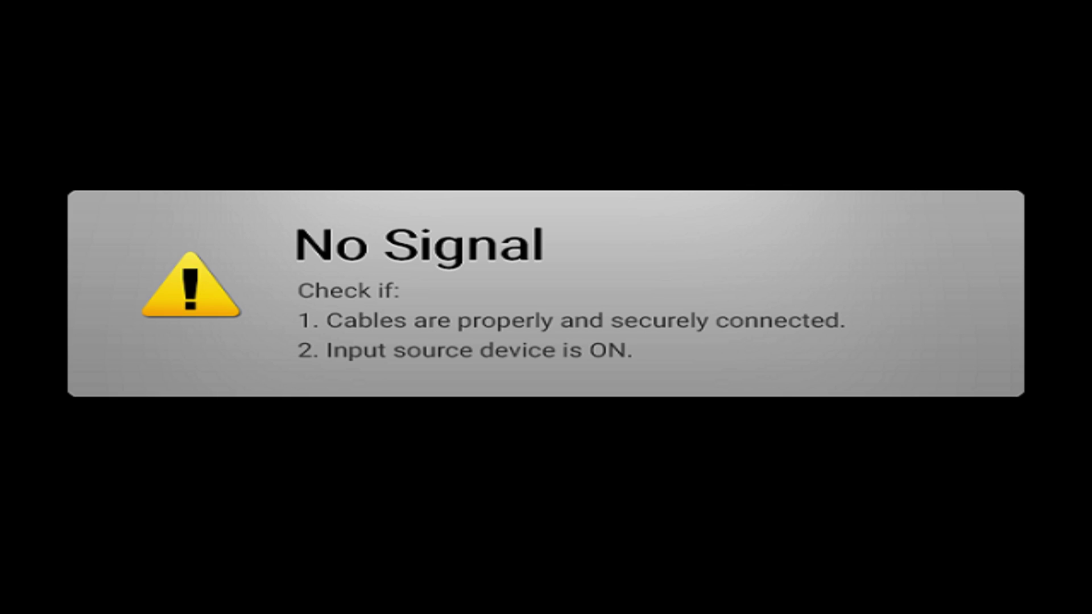
Step: Open Xbox Live in the original Xbox dashboard and look over the account options
{"action": "key", "text": "Down"}
{"action": "key", "text": "Down"}
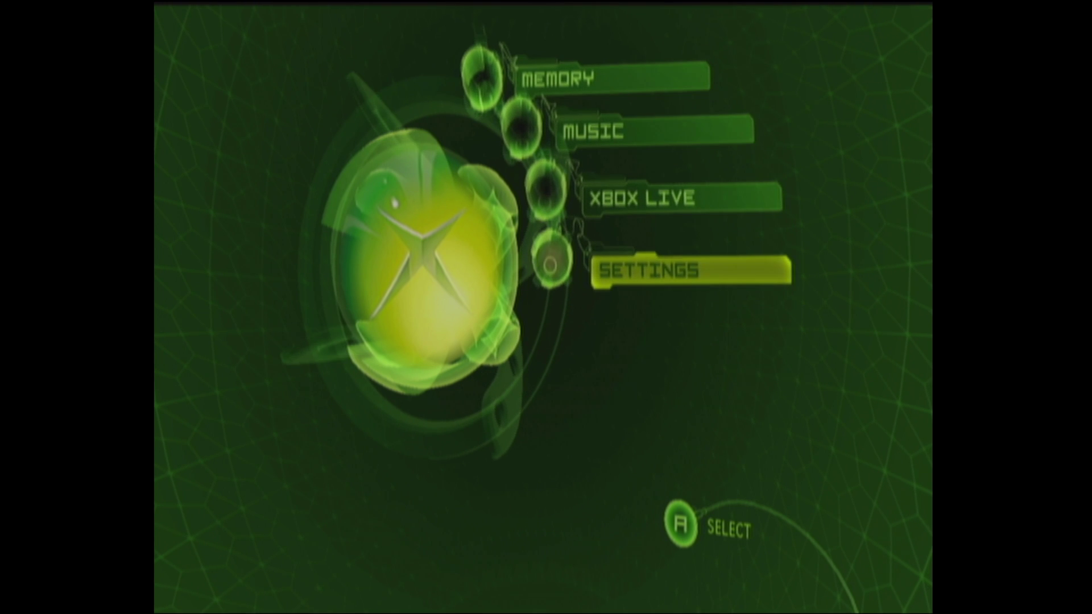
{"action": "key", "text": "Up"}
{"action": "key", "text": "Up"}
{"action": "key", "text": "Up"}
{"action": "key", "text": "Down"}
{"action": "key", "text": "Down"}
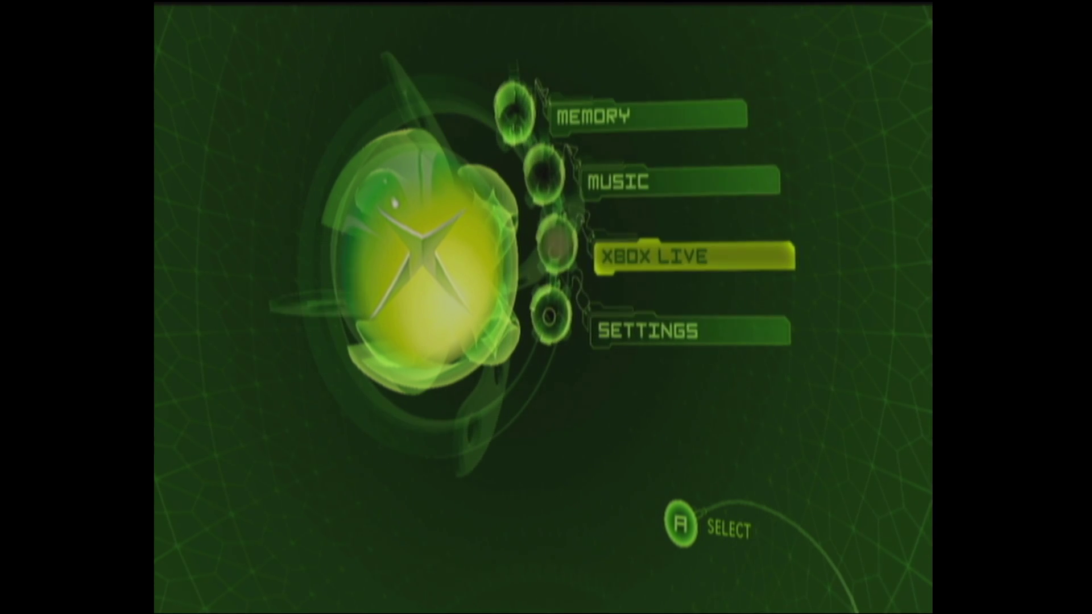
{"action": "key", "text": "Return"}
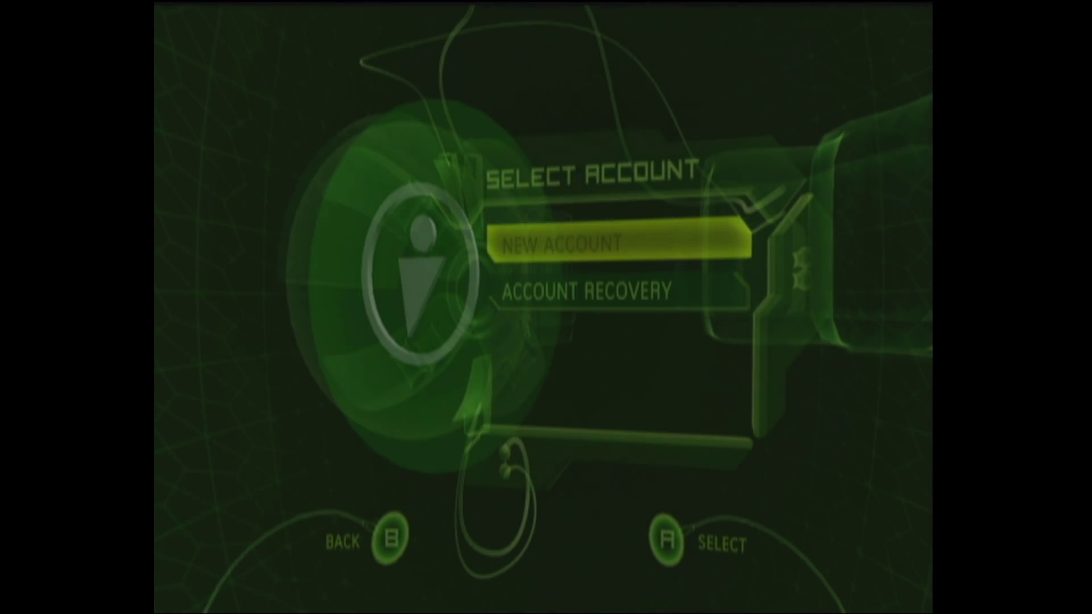
{"action": "key", "text": "Down"}
{"action": "key", "text": "Up"}
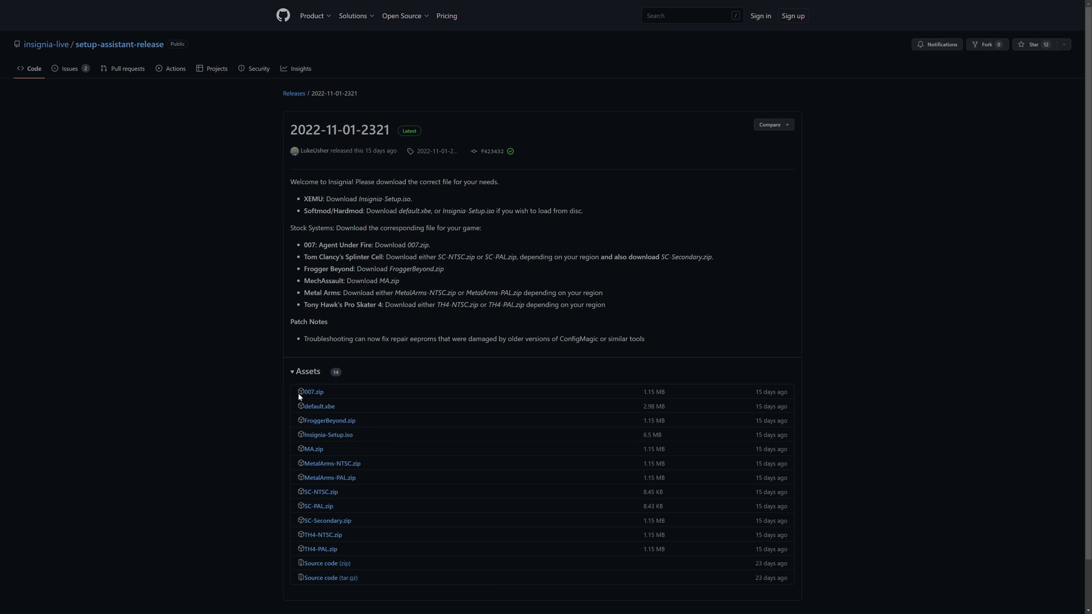
Step: Download default.xbe from the latest Insignia setup assistant release and switch to FileZilla
{"action": "left_click", "coordinate": [316, 408]}
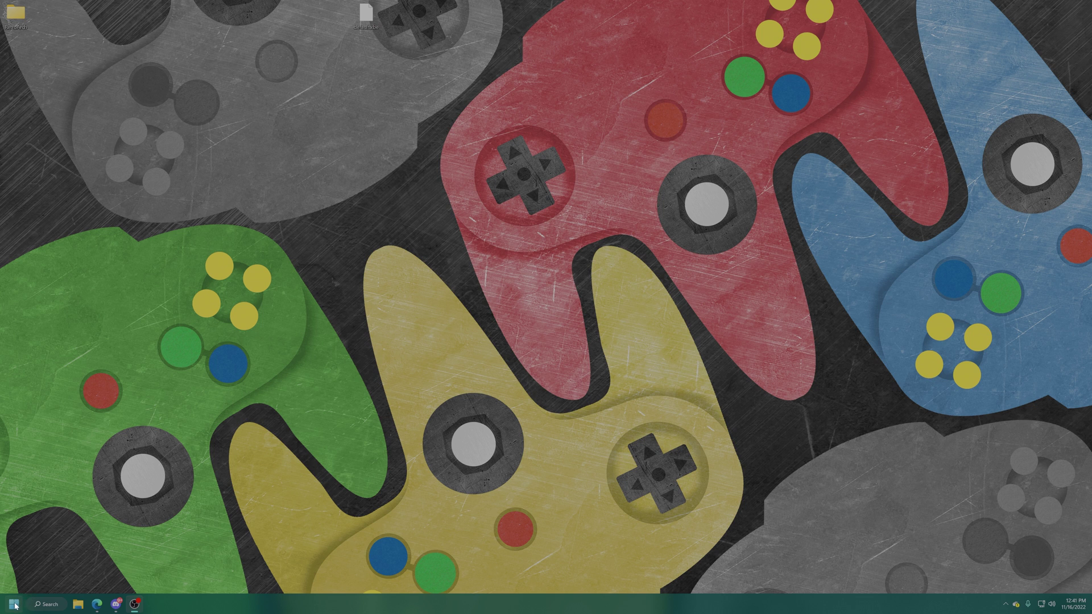
{"action": "left_click", "coordinate": [18, 604]}
{"action": "left_click", "coordinate": [231, 329]}
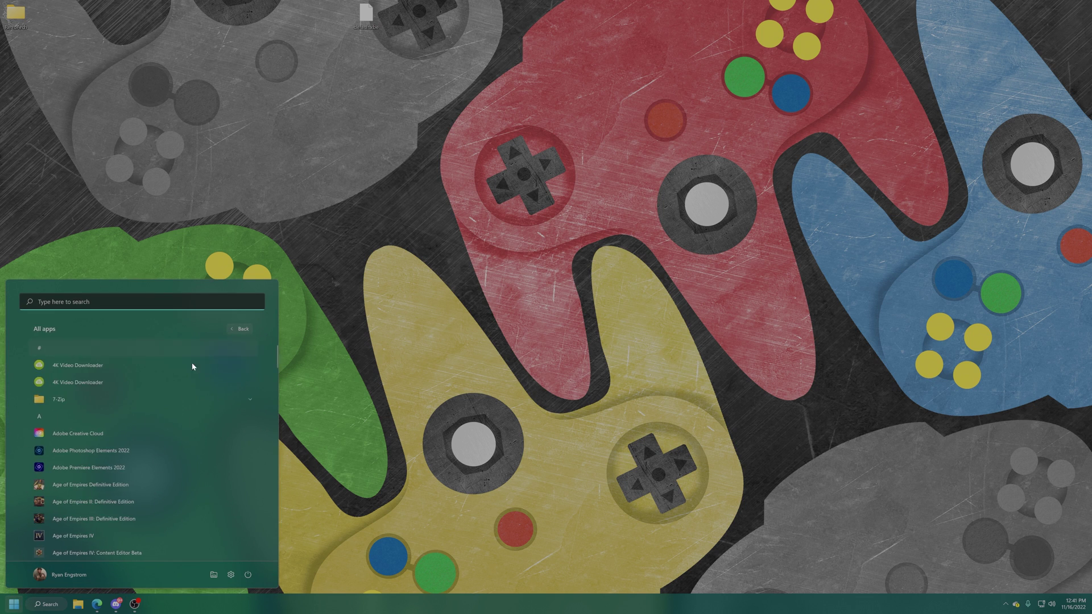
{"action": "scroll", "coordinate": [192, 398], "scroll_direction": "down", "scroll_amount": 5}
{"action": "left_click", "coordinate": [95, 446]}
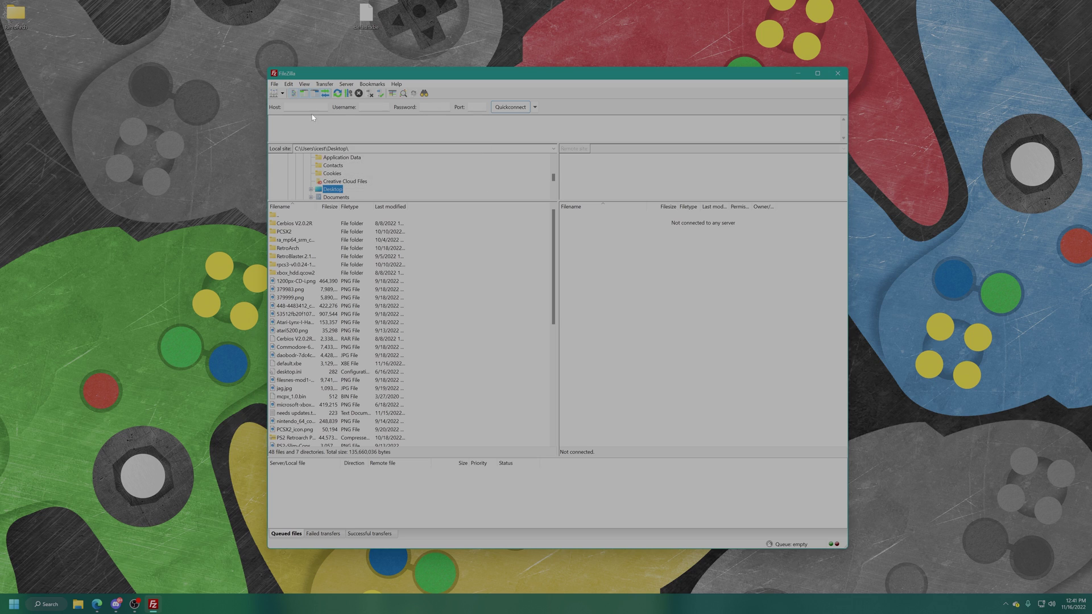
Step: Connect to the Xbox using its saved connection in the quickconnect history and open the /F/Apps directory
{"action": "left_click", "coordinate": [534, 107]}
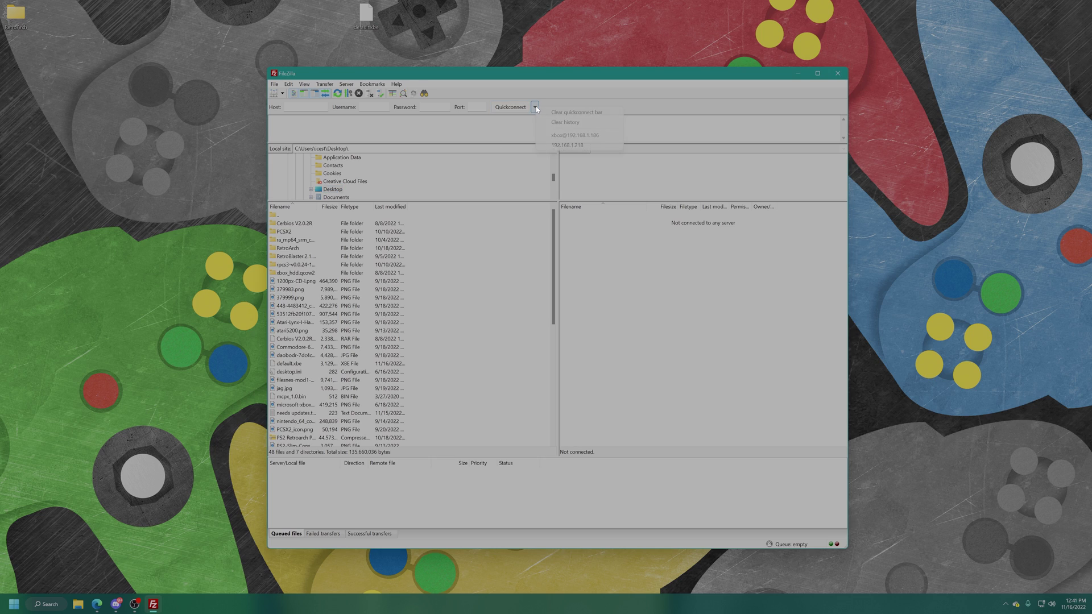
{"action": "left_click", "coordinate": [583, 137]}
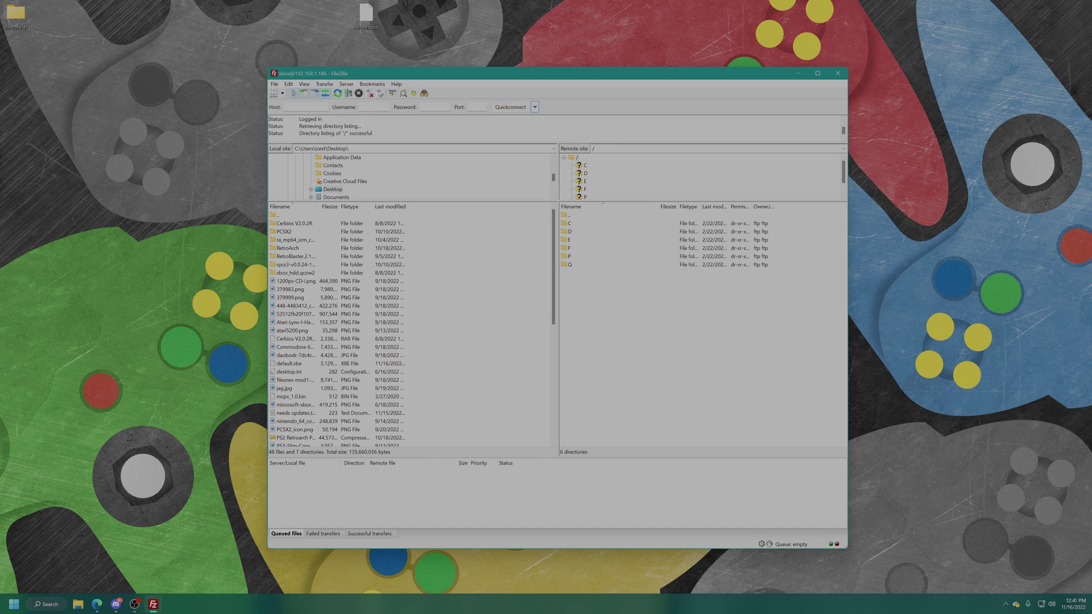
{"action": "double_click", "coordinate": [567, 247]}
{"action": "double_click", "coordinate": [574, 224]}
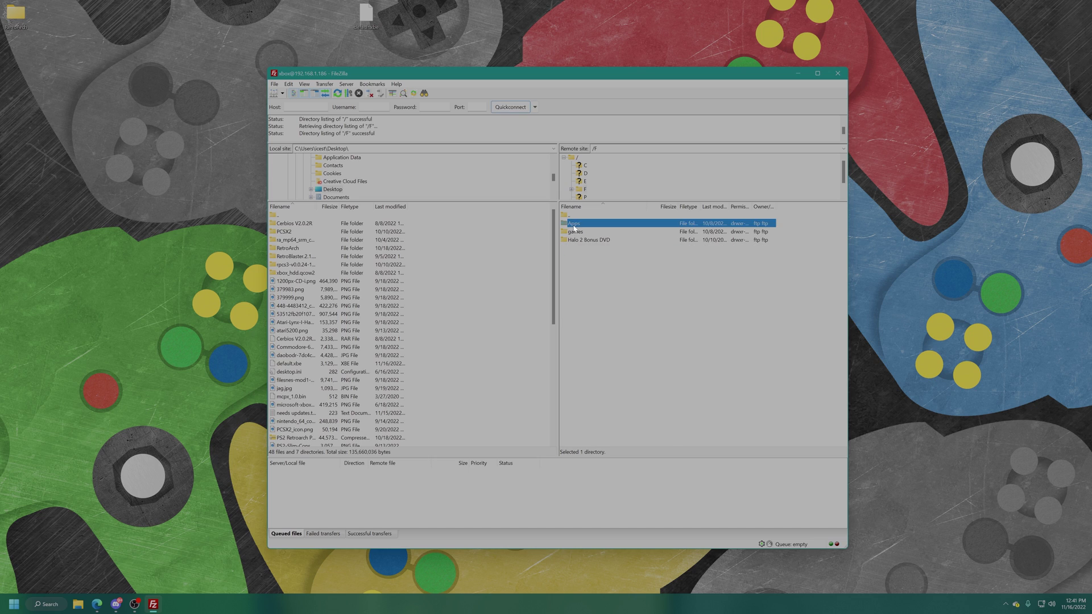
Step: Create a directory named Insignia Setup Tool in /F/Apps and upload default.xbe from the desktop into it
{"action": "right_click", "coordinate": [582, 301]}
{"action": "left_click", "coordinate": [628, 304]}
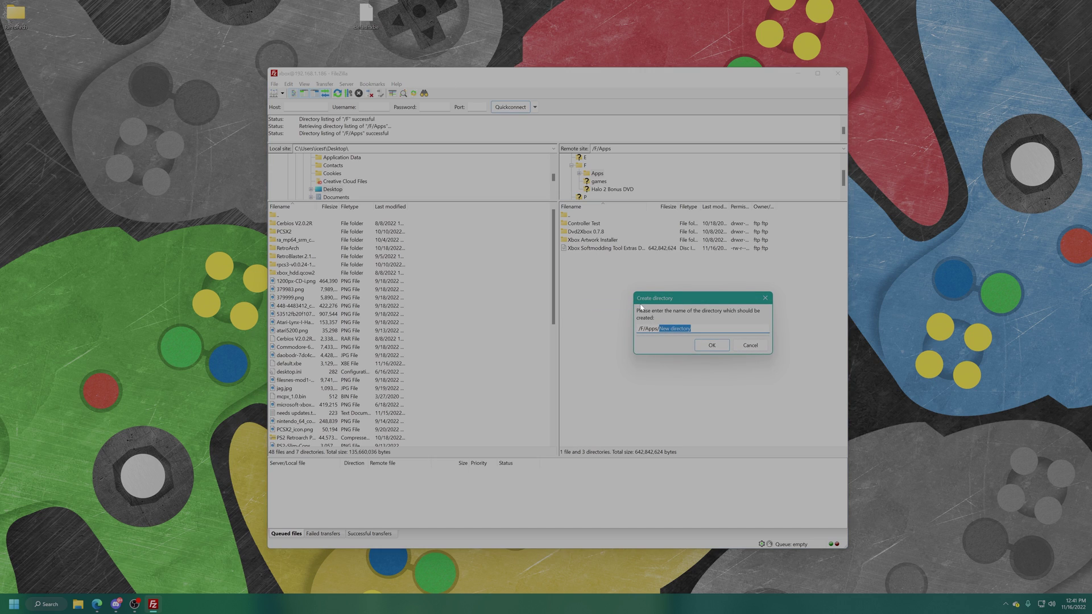
{"action": "key", "text": "BackSpace"}
{"action": "type", "text": "Insignia Setup Tool"}
{"action": "key", "text": "Return"}
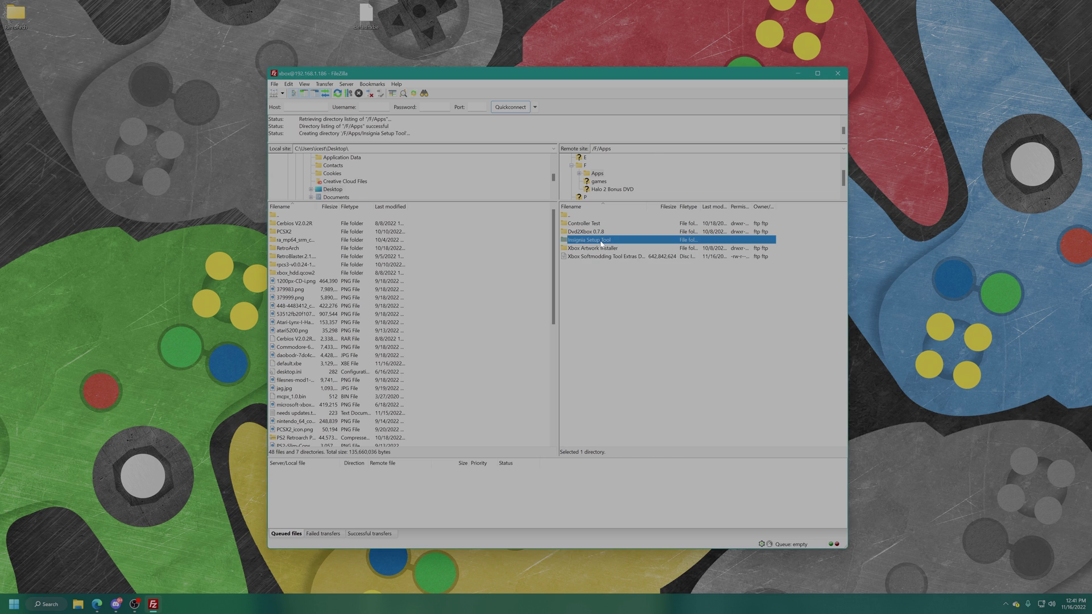
{"action": "left_click_drag", "start_coordinate": [366, 15], "coordinate": [705, 285]}
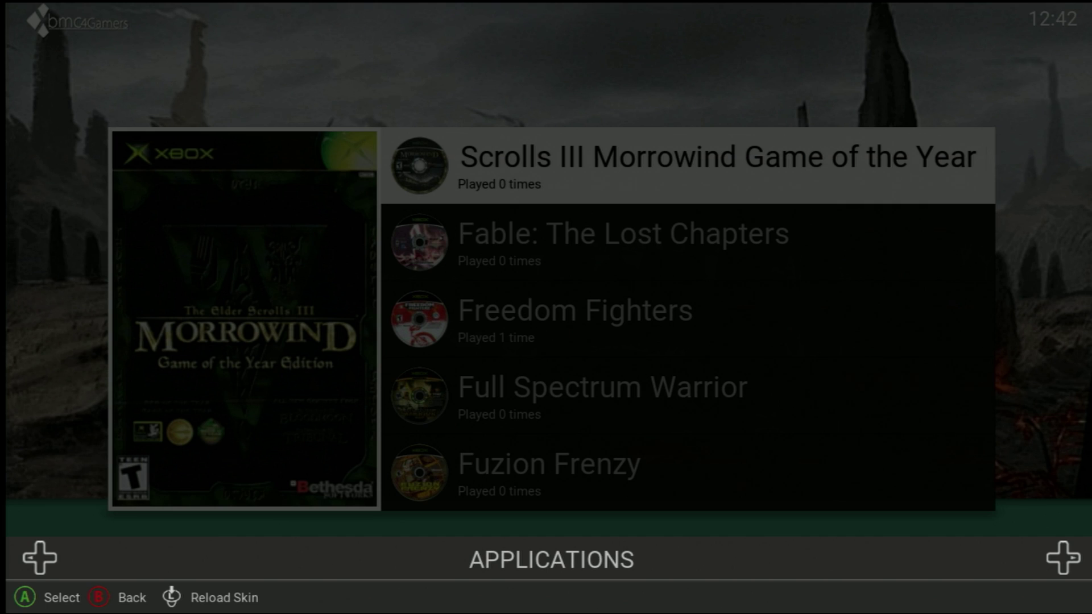
Step: Launch Insignia-Setup from the XBMC4Gamers applications and register the Xbox with Insignia
{"action": "key", "text": "Return"}
{"action": "key", "text": "Down"}
{"action": "key", "text": "Down"}
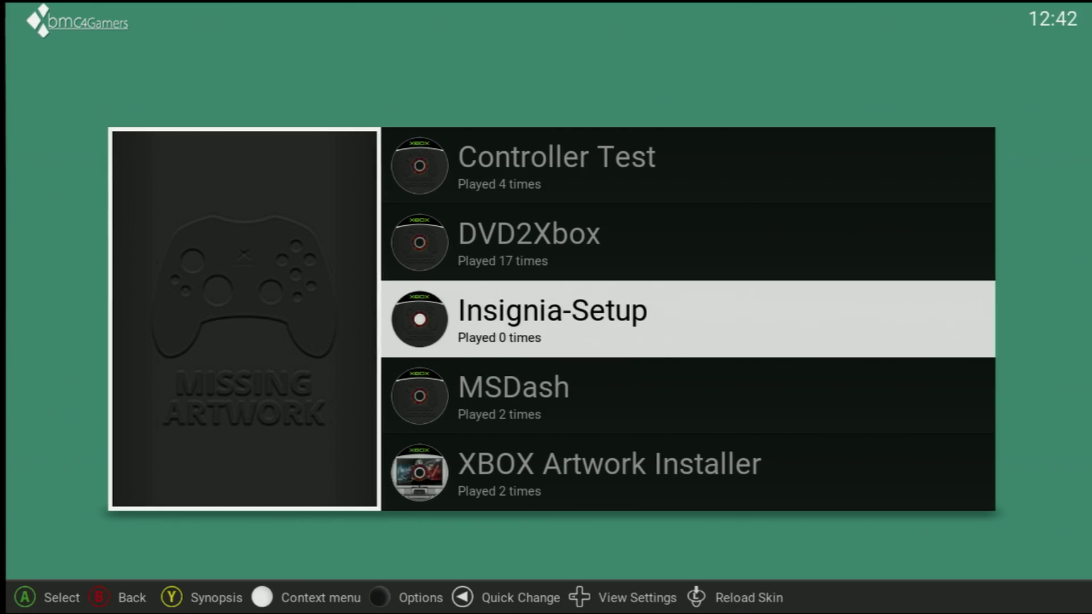
{"action": "key", "text": "Return"}
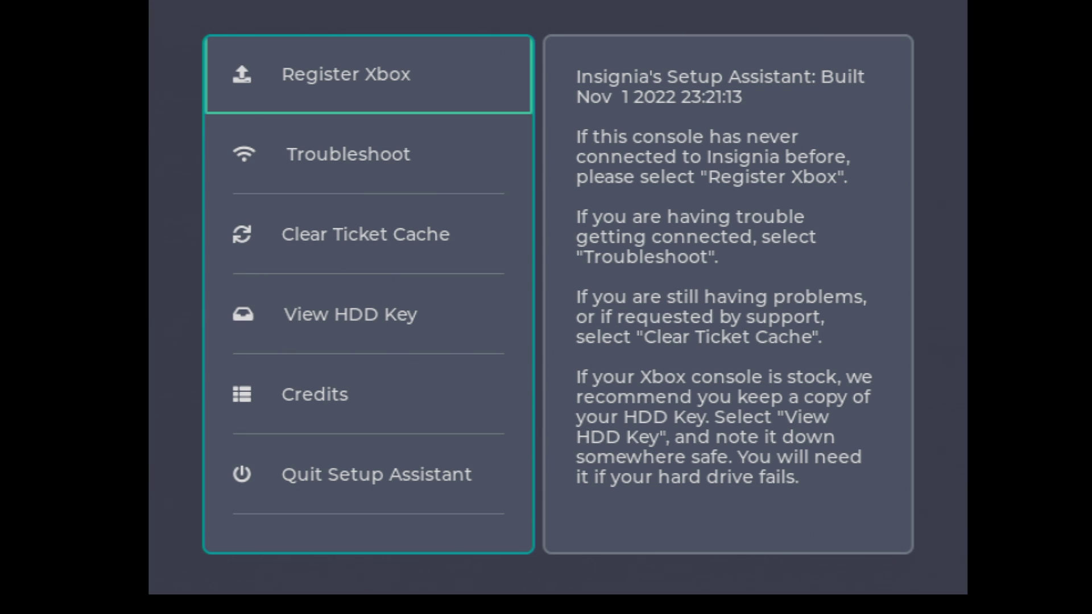
{"action": "key", "text": "Return"}
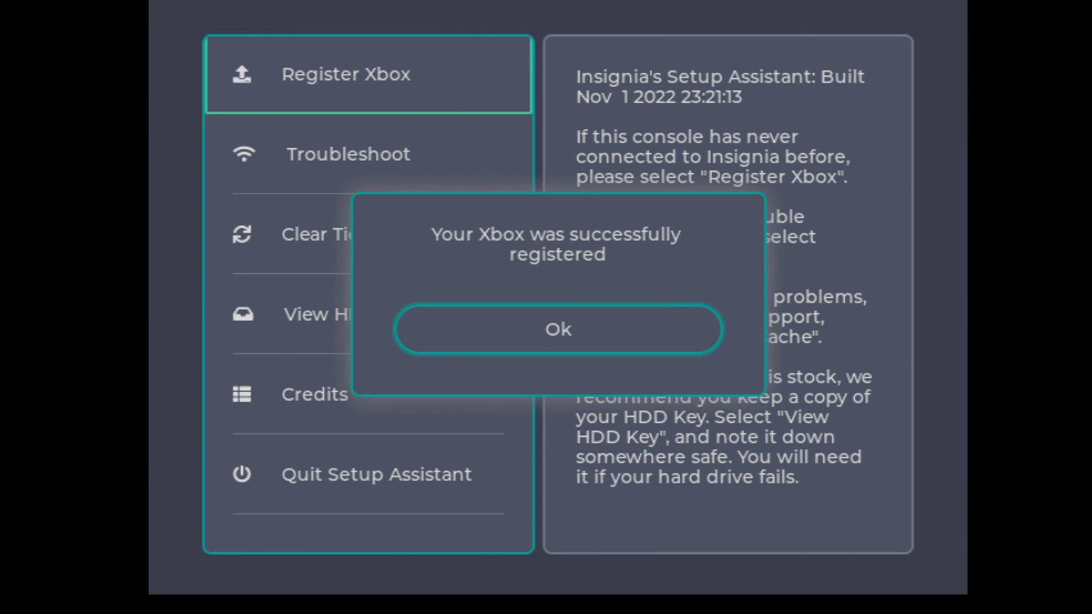
{"action": "key", "text": "Return"}
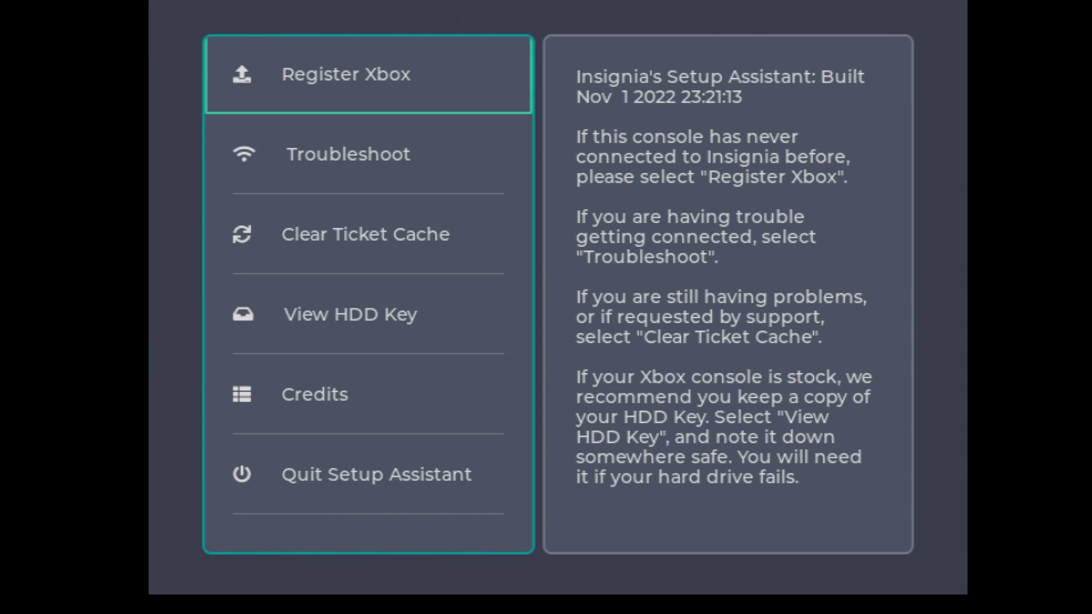
Step: Quit the Insignia Setup Assistant and return to the XBMC4Gamers dashboard
{"action": "key", "text": "Down"}
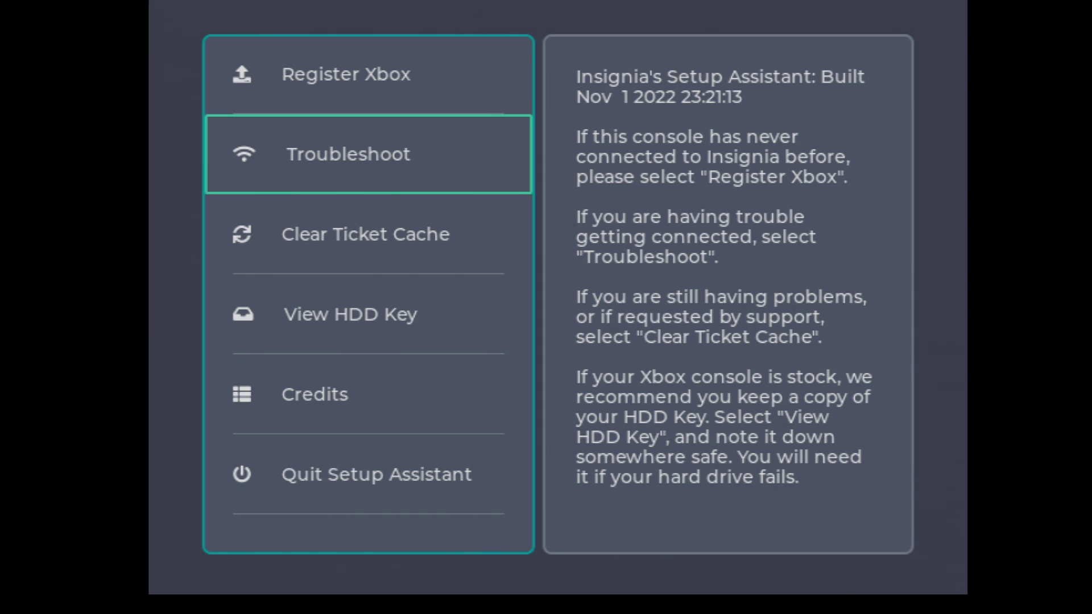
{"action": "key", "text": "Down"}
{"action": "key", "text": "Down"}
{"action": "key", "text": "Down"}
{"action": "key", "text": "Down"}
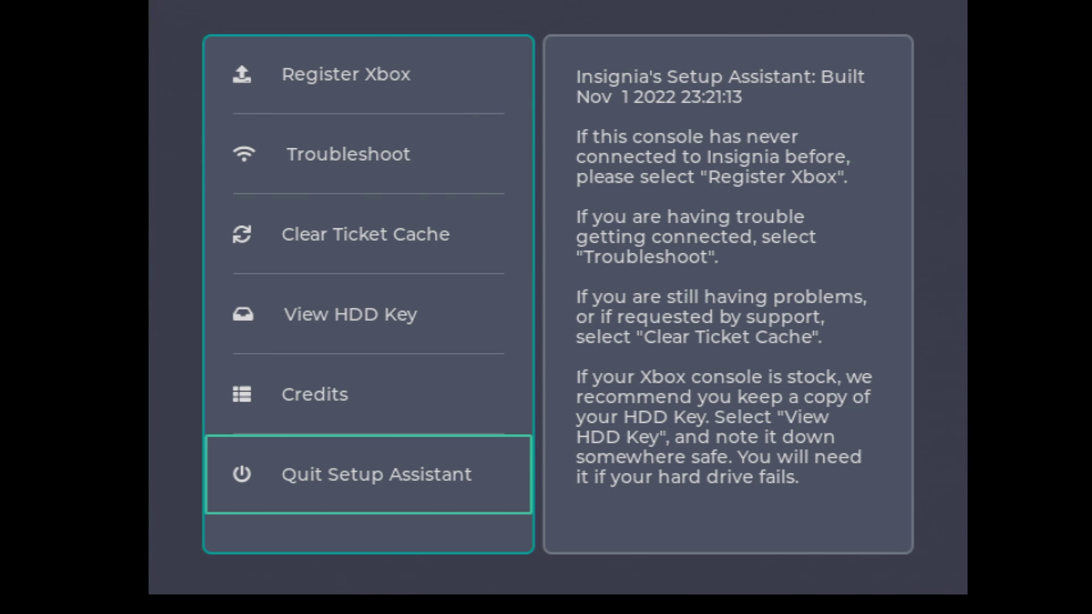
{"action": "key", "text": "Return"}
{"action": "key", "text": "Right"}
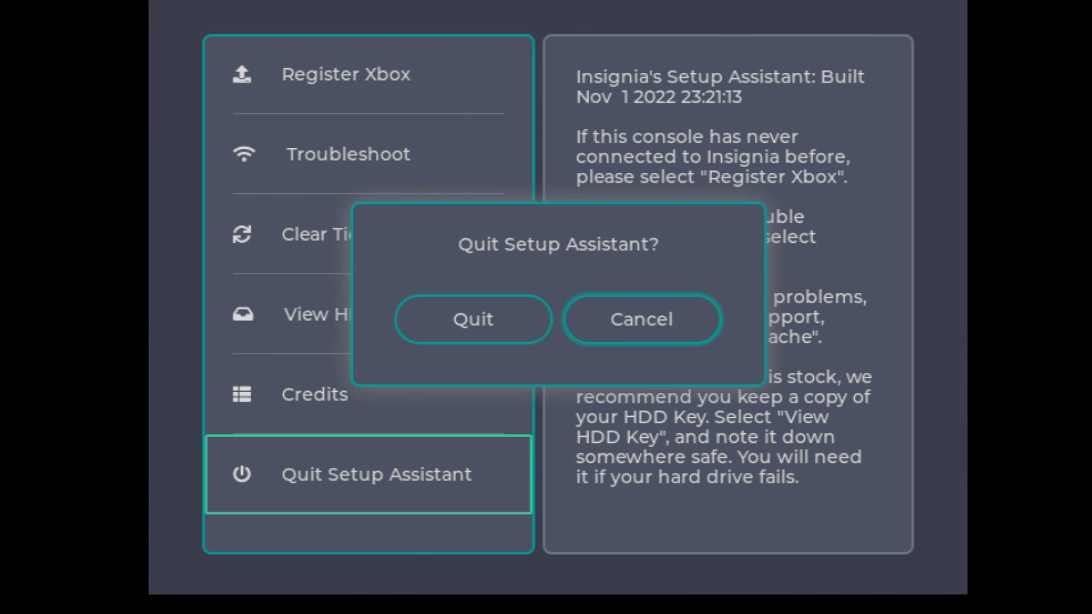
{"action": "key", "text": "Left"}
{"action": "key", "text": "Return"}
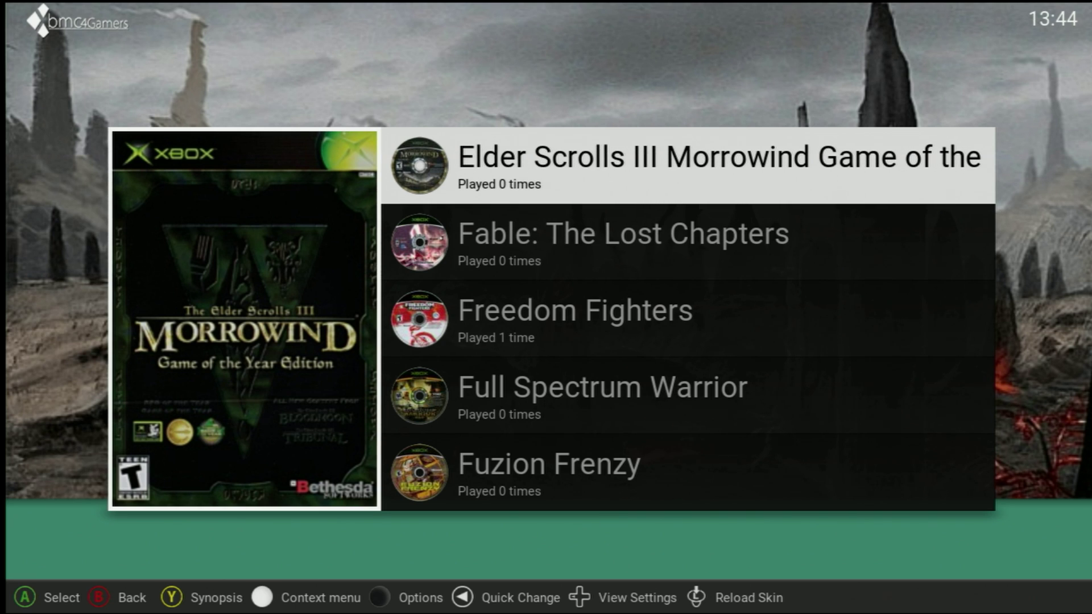
Step: Set the network assignment to Default (Dashboard) in the XBMC4Gamers network settings and leave the settings
{"action": "key", "text": "s"}
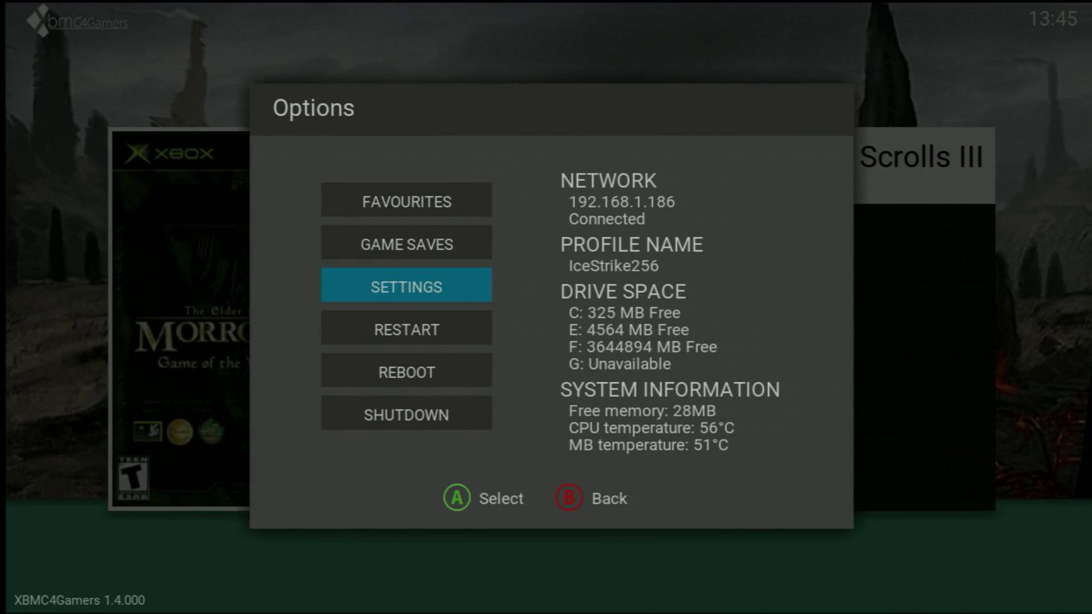
{"action": "key", "text": "Return"}
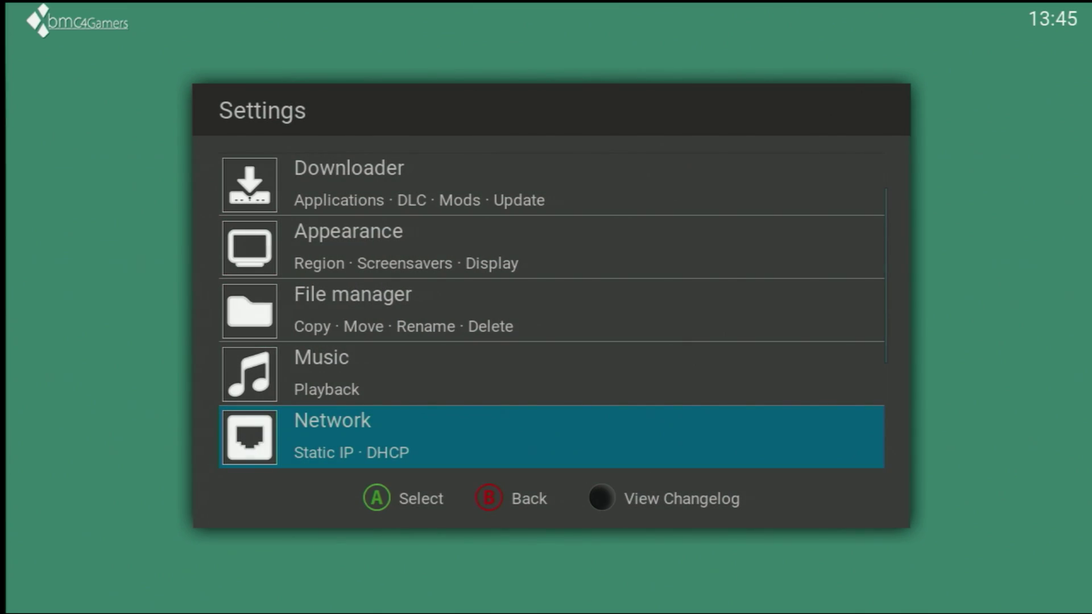
{"action": "key", "text": "Return"}
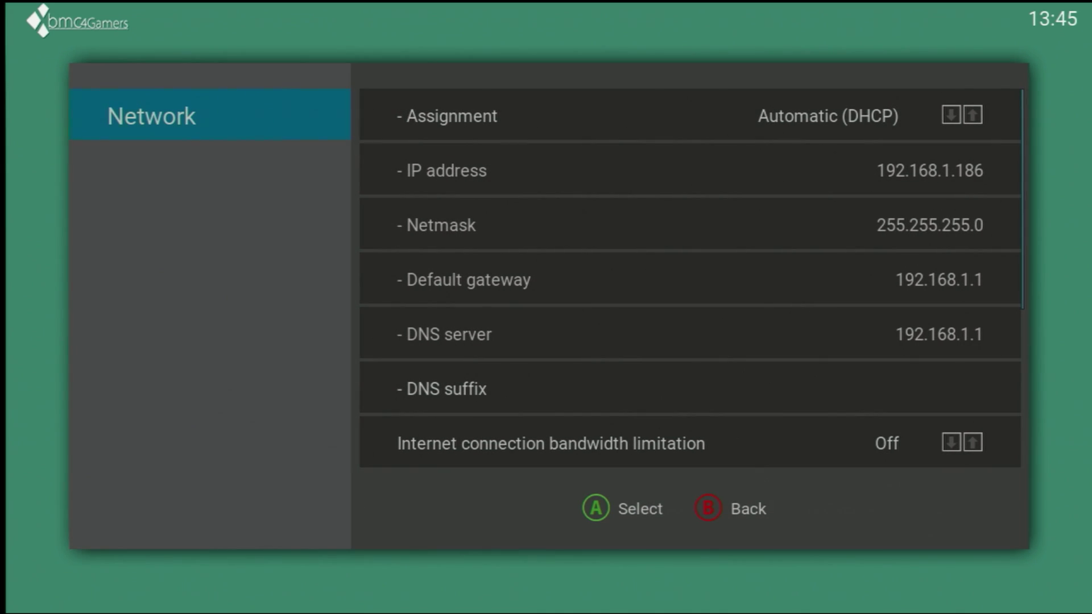
{"action": "key", "text": "Right"}
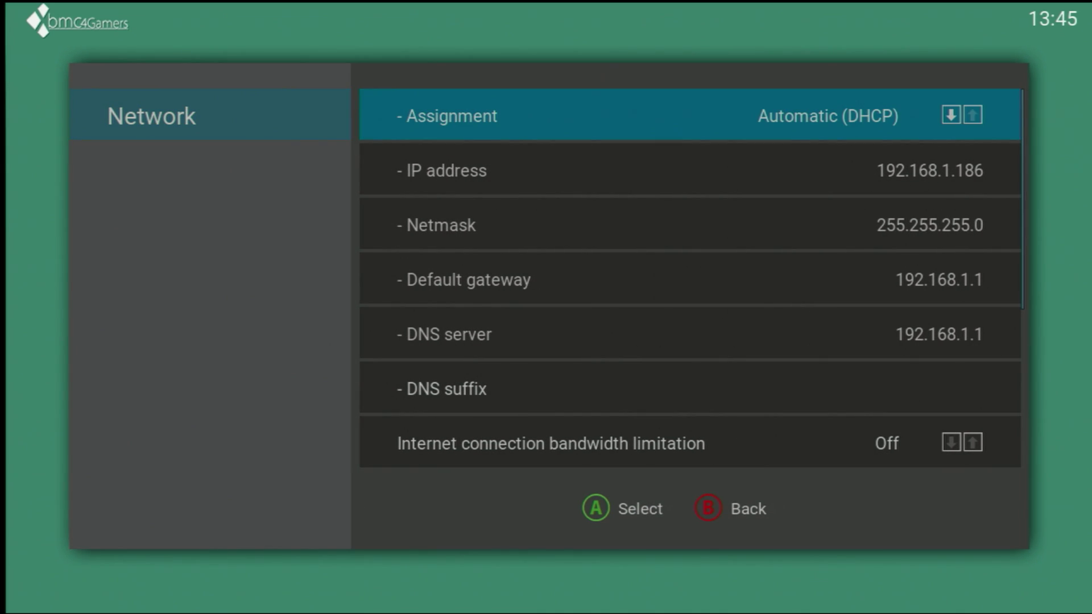
{"action": "key", "text": "Return"}
{"action": "key", "text": "Left"}
{"action": "key", "text": "Right"}
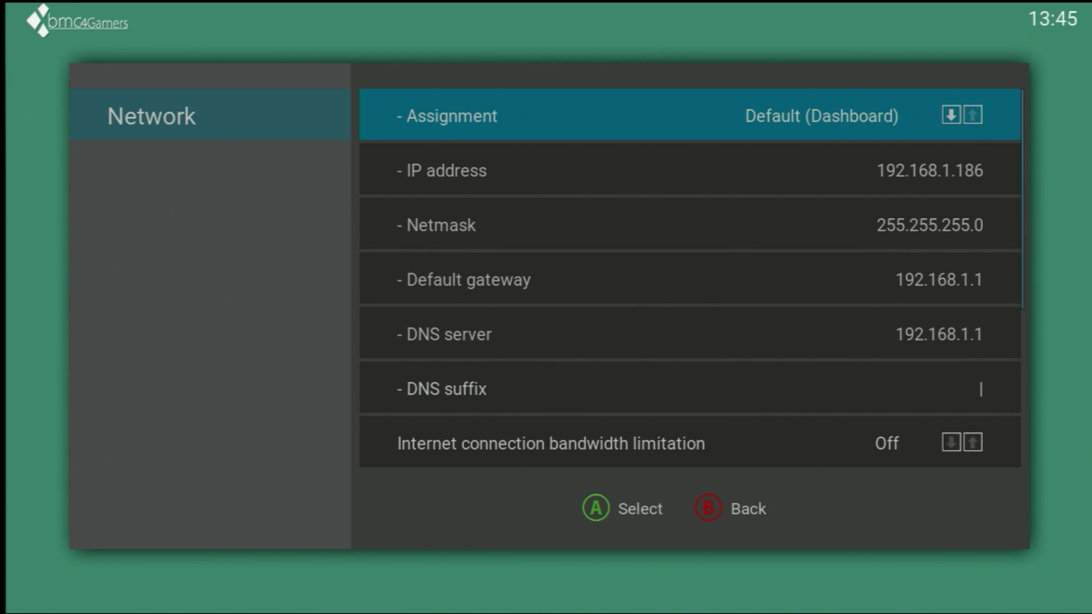
{"action": "key", "text": "Escape"}
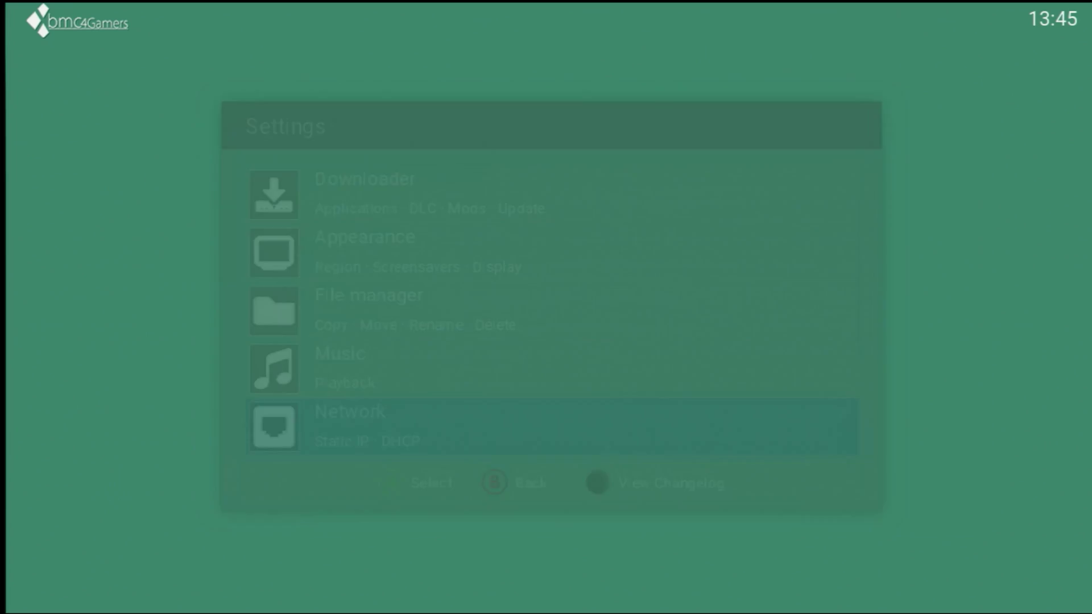
{"action": "key", "text": "Return"}
{"action": "key", "text": "Escape"}
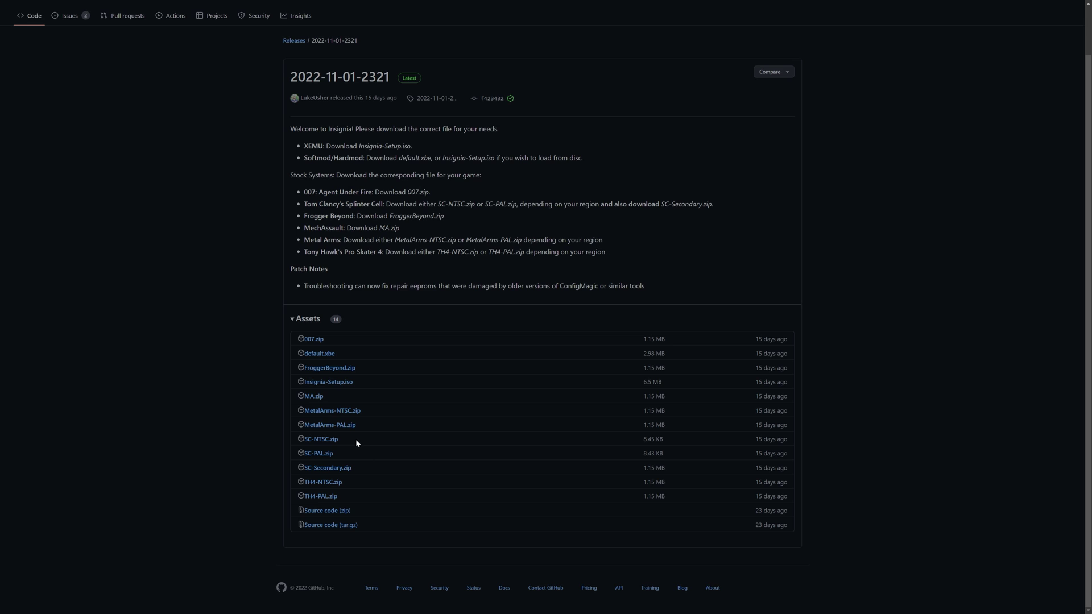
Step: Download SC-NTSC.zip from the Insignia setup assistant release on GitHub
{"action": "left_click", "coordinate": [322, 444]}
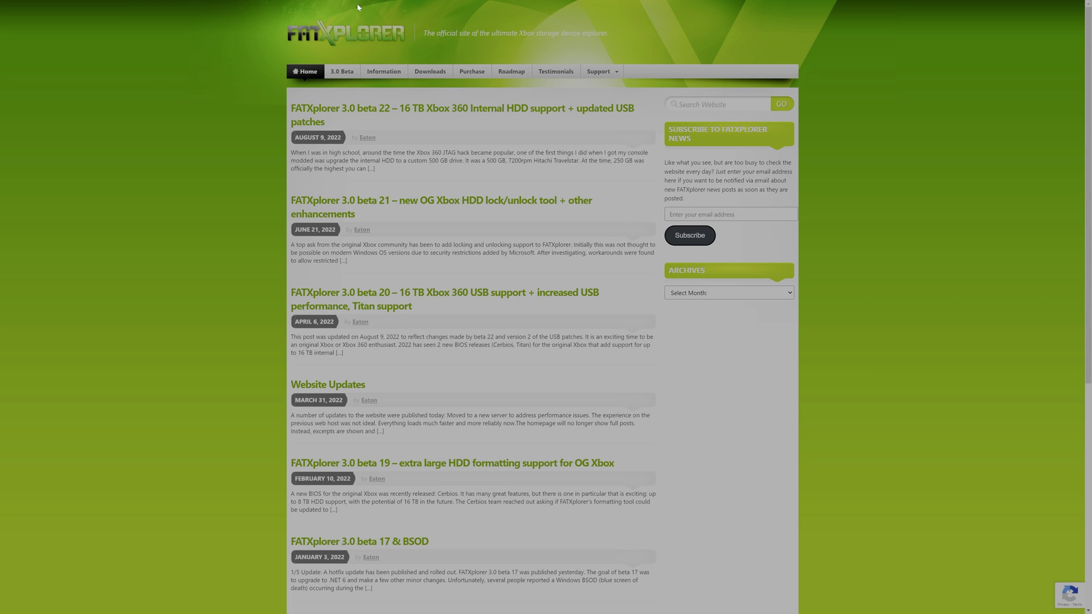
Step: Open the FATXplorer 3.0 beta page from the site's downloads and find its download section
{"action": "left_click", "coordinate": [429, 72]}
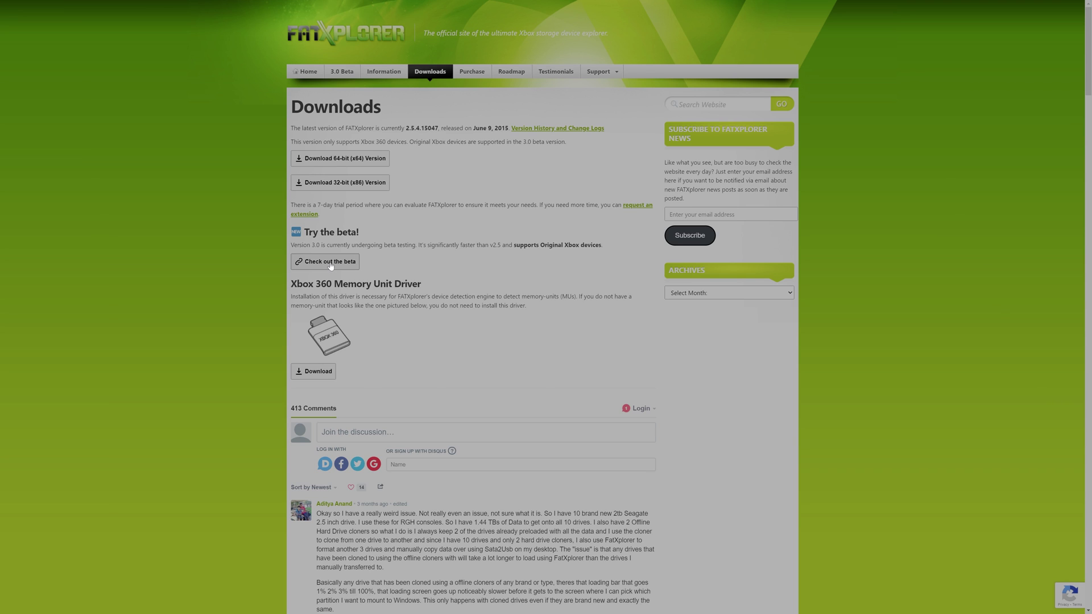
{"action": "left_click", "coordinate": [331, 266]}
{"action": "scroll", "coordinate": [502, 151], "scroll_direction": "down", "scroll_amount": 5}
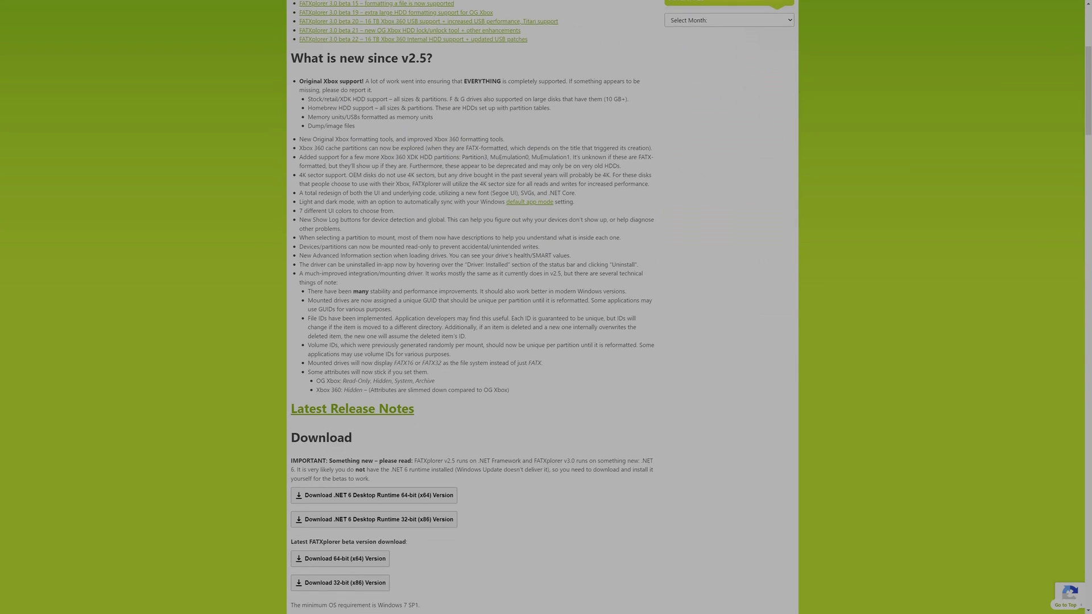
Step: Download the 64-bit version of the latest FATXplorer beta and extract its archive to a folder on the desktop
{"action": "scroll", "coordinate": [502, 152], "scroll_direction": "down", "scroll_amount": 3}
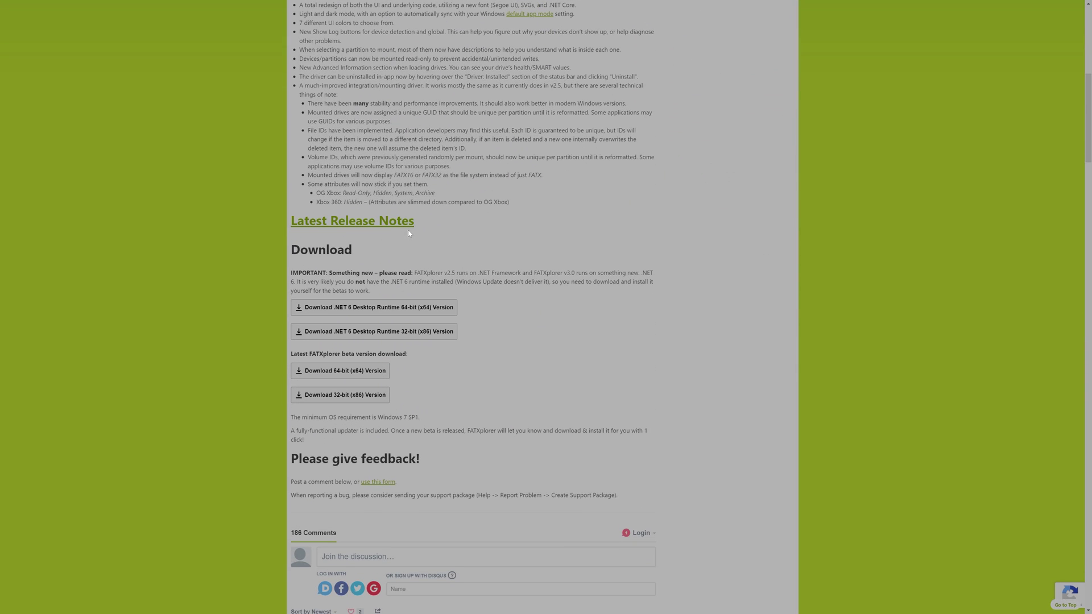
{"action": "left_click", "coordinate": [363, 376]}
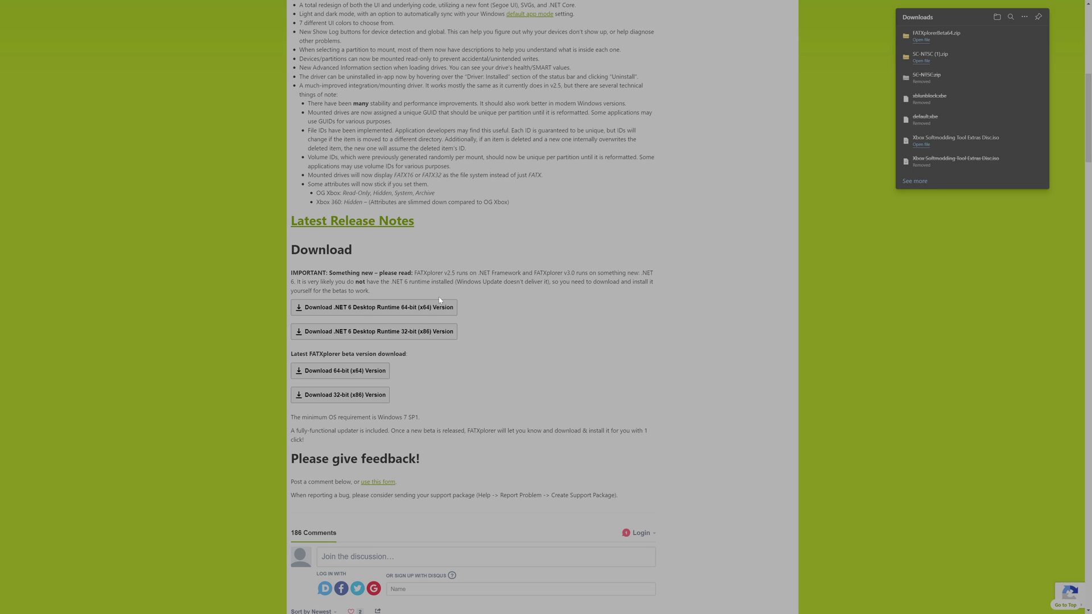
{"action": "key", "text": "super+d"}
{"action": "right_click", "coordinate": [360, 116]}
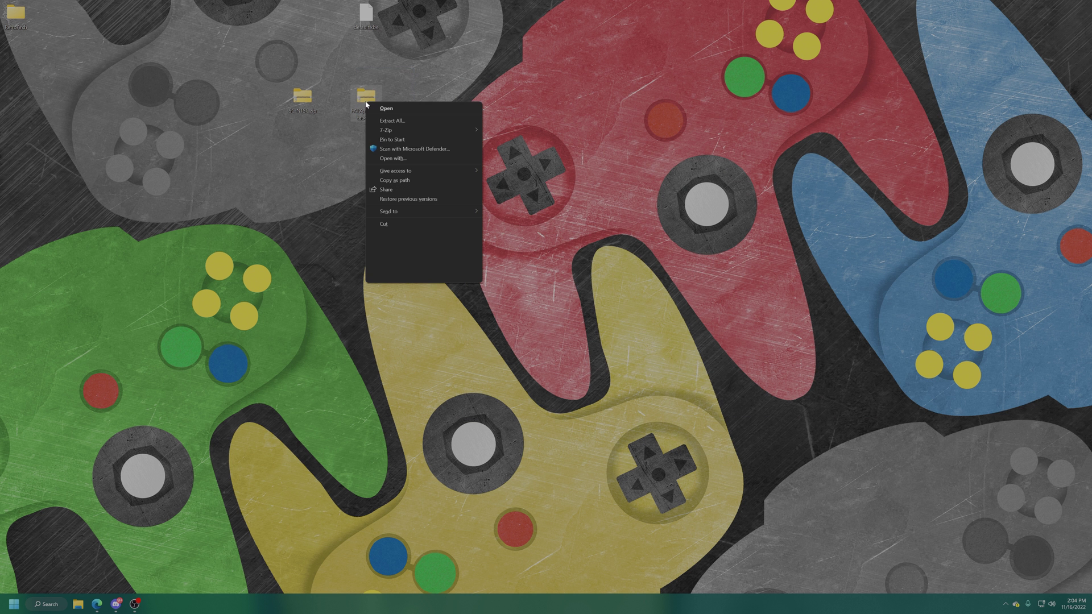
{"action": "mouse_move", "coordinate": [444, 132]}
{"action": "left_click", "coordinate": [555, 169]}
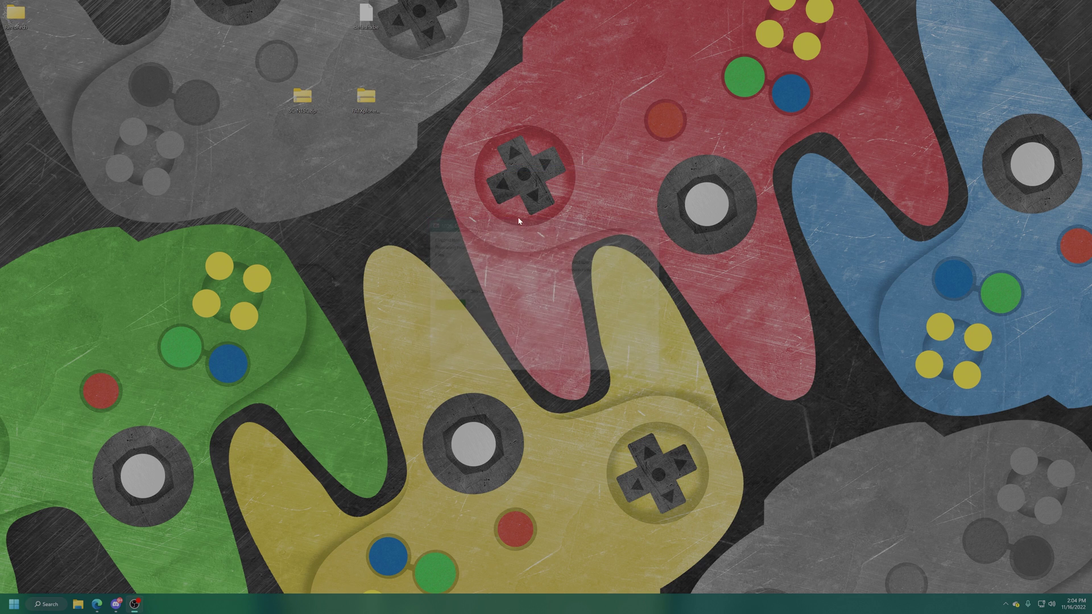
{"action": "left_click_drag", "start_coordinate": [18, 61], "coordinate": [80, 18]}
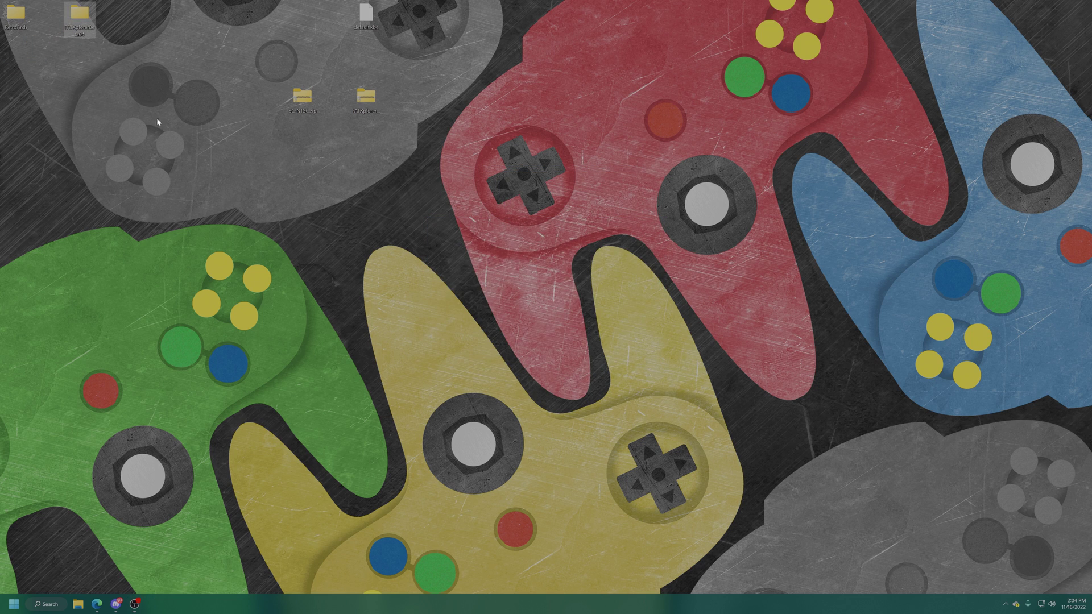
Step: Extract SC-NTSC.zip on the desktop and place the extracted folder below the FATXplorer folder
{"action": "left_click", "coordinate": [324, 89]}
{"action": "right_click", "coordinate": [300, 93]}
{"action": "mouse_move", "coordinate": [393, 119]}
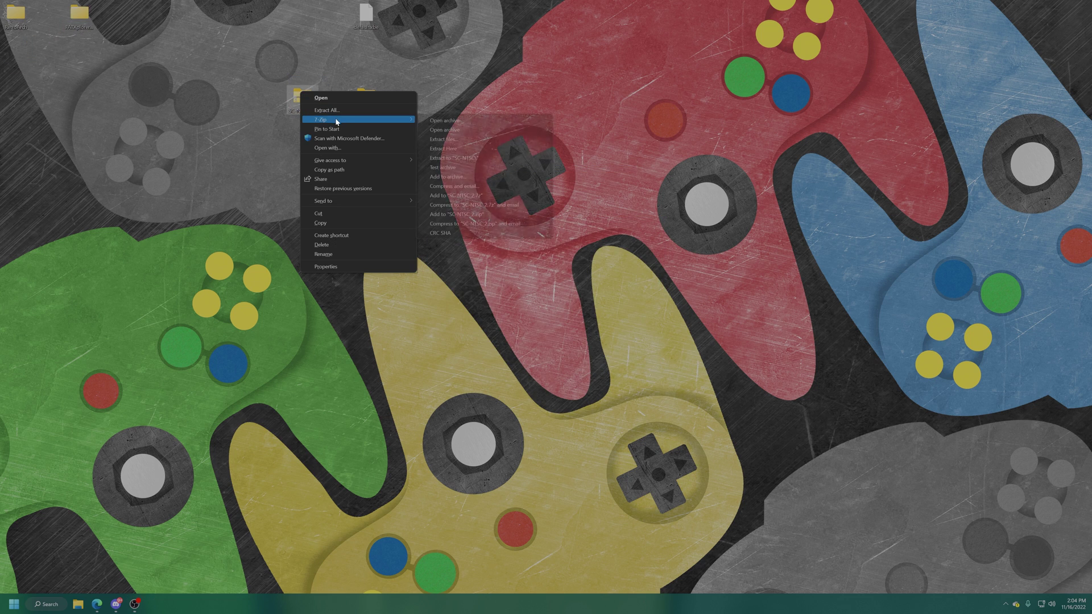
{"action": "left_click", "coordinate": [460, 149]}
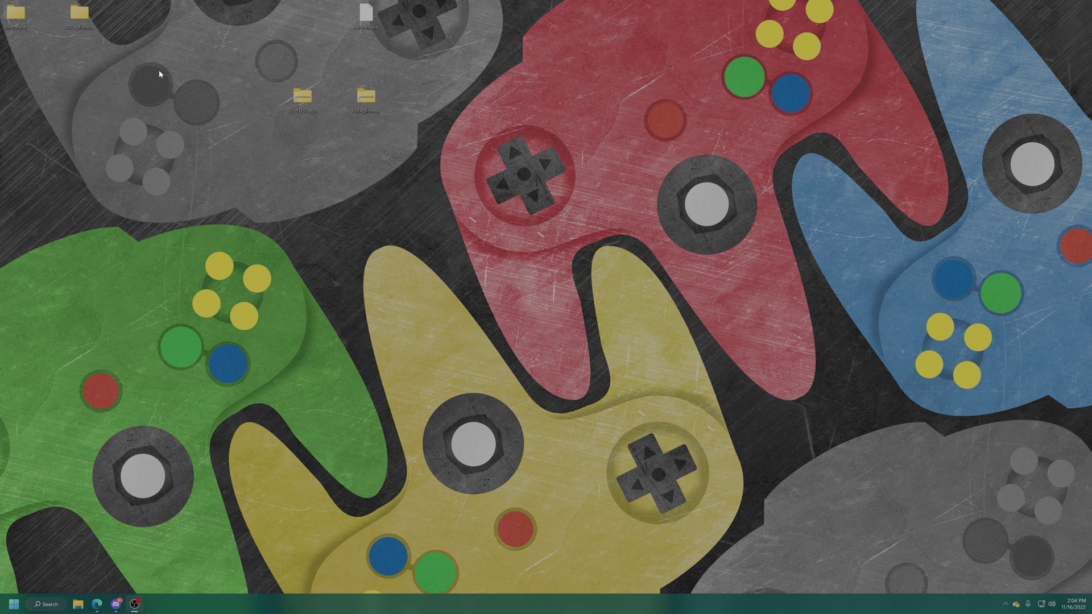
{"action": "left_click_drag", "start_coordinate": [22, 57], "coordinate": [80, 57]}
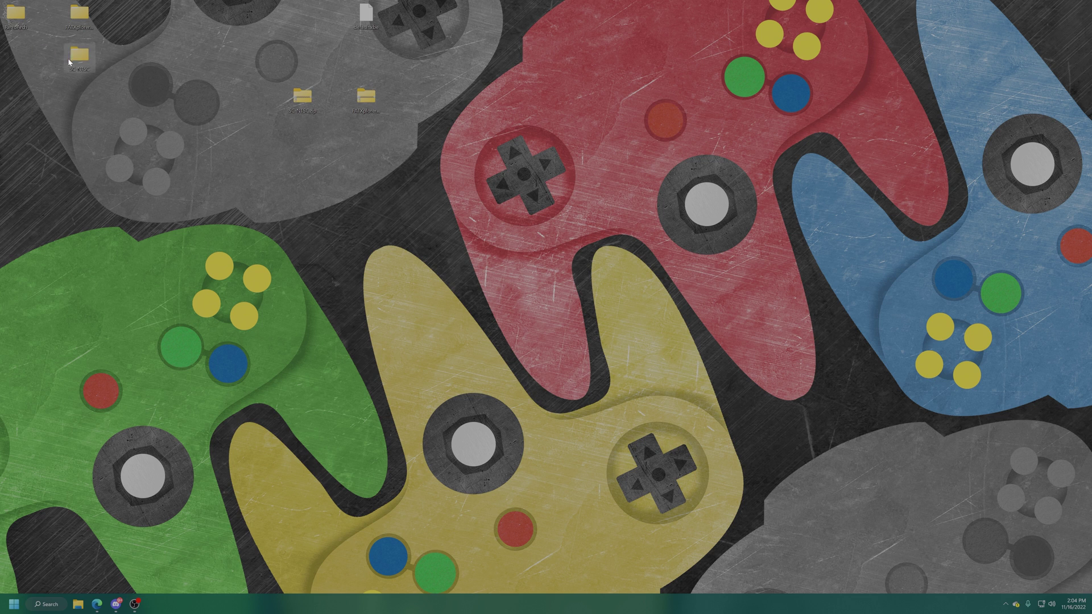
Step: Launch FATXplorer.exe from the FATXplorer folder inside the extracted FATXplorerBeta64 folder
{"action": "double_click", "coordinate": [80, 15]}
{"action": "double_click", "coordinate": [543, 150]}
{"action": "scroll", "coordinate": [608, 222], "scroll_direction": "down", "scroll_amount": 1}
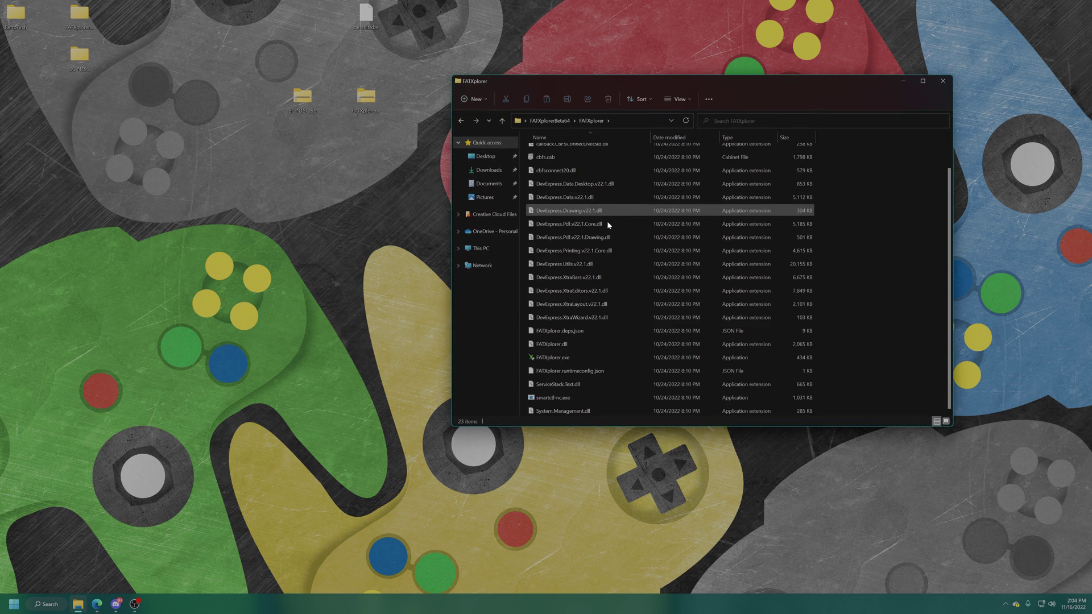
{"action": "right_click", "coordinate": [552, 359]}
{"action": "left_click", "coordinate": [572, 375]}
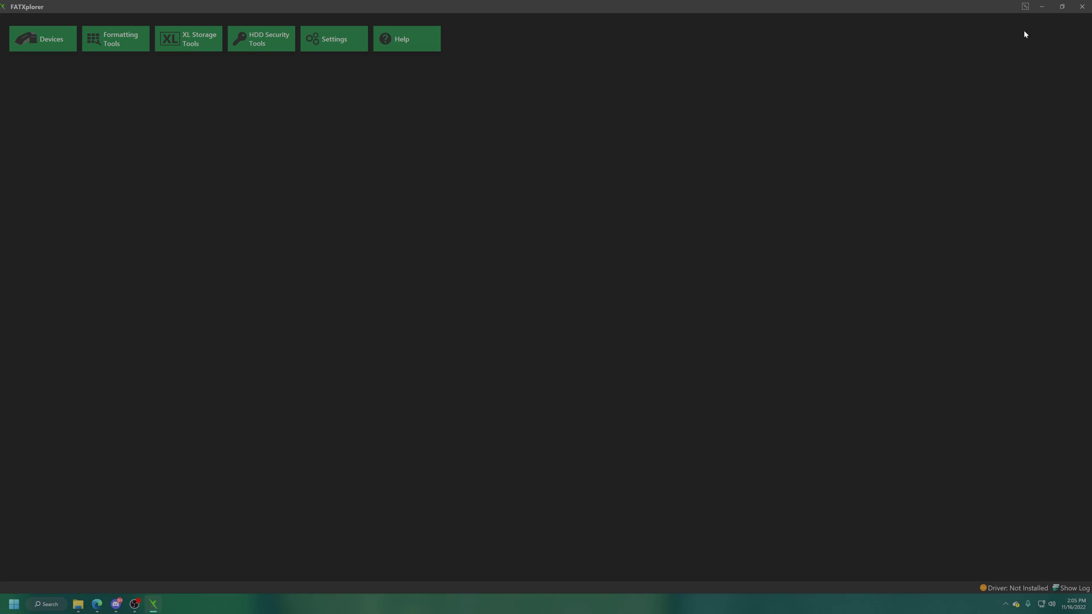
Step: Restore FATXplorer to a smaller, repositioned window and decline Windows' request to format drive F:
{"action": "left_click", "coordinate": [1061, 6]}
{"action": "left_click_drag", "start_coordinate": [316, 23], "coordinate": [847, 72]}
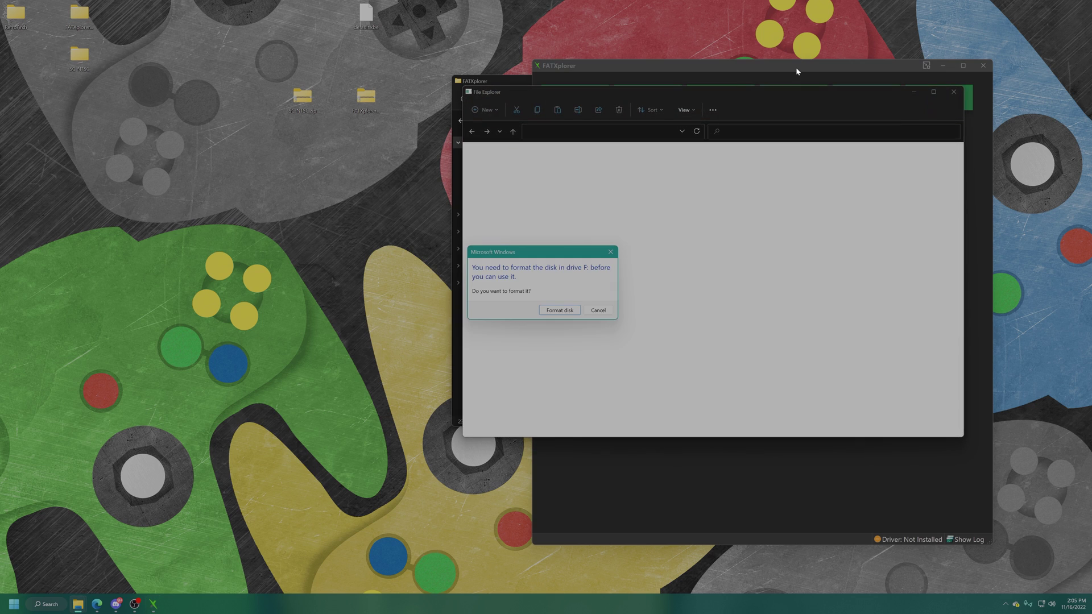
{"action": "left_click", "coordinate": [598, 310]}
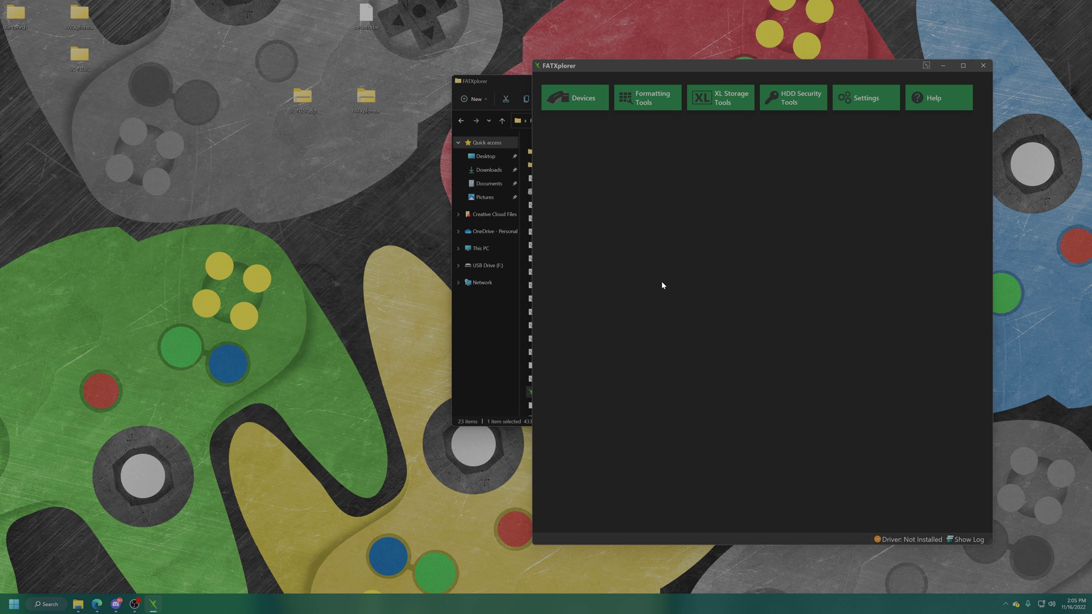
Step: Refresh the FATXplorer device list and load the General UDisk USB Device as an Original Xbox MU
{"action": "left_click", "coordinate": [596, 98]}
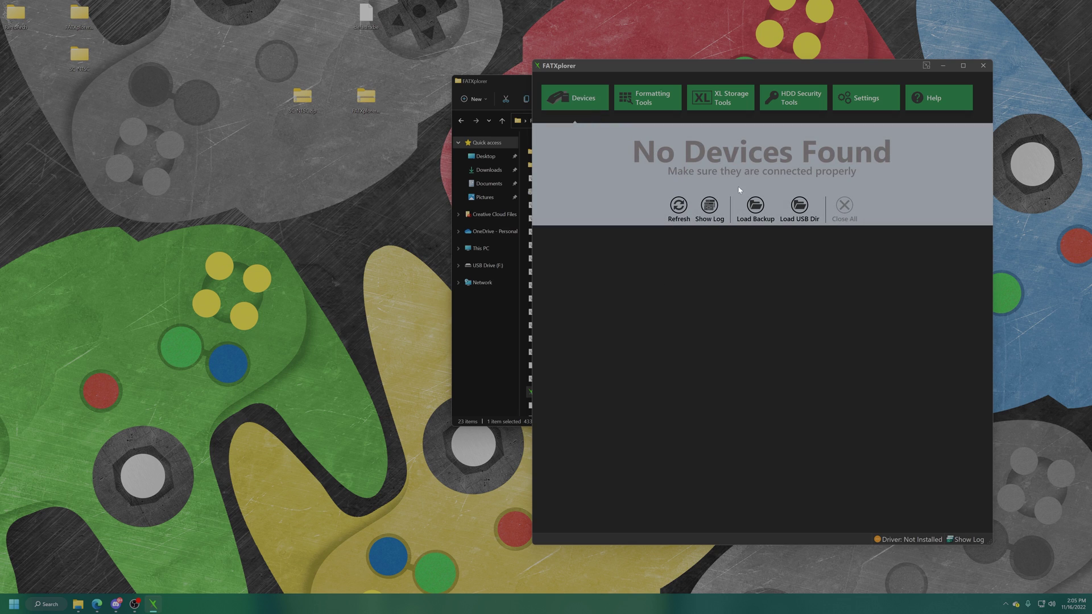
{"action": "left_click", "coordinate": [678, 206]}
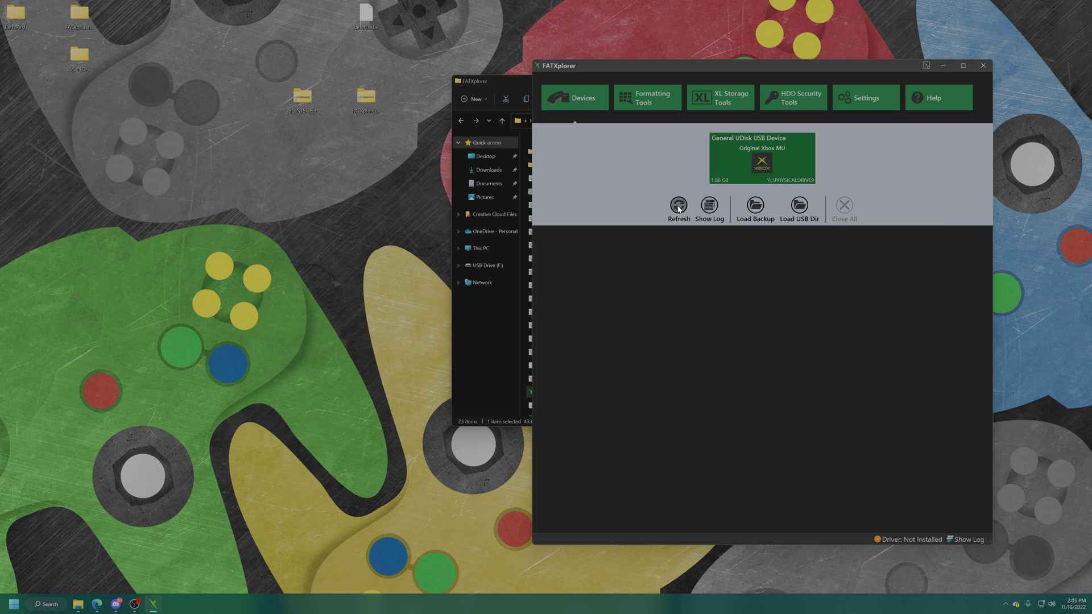
{"action": "mouse_move", "coordinate": [763, 163]}
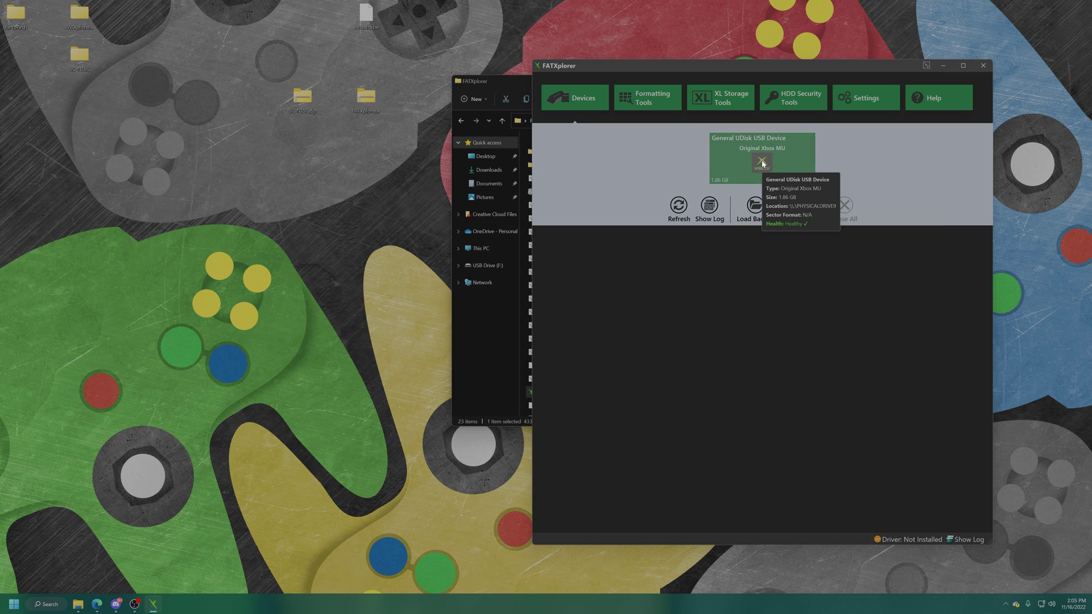
{"action": "left_click", "coordinate": [762, 163]}
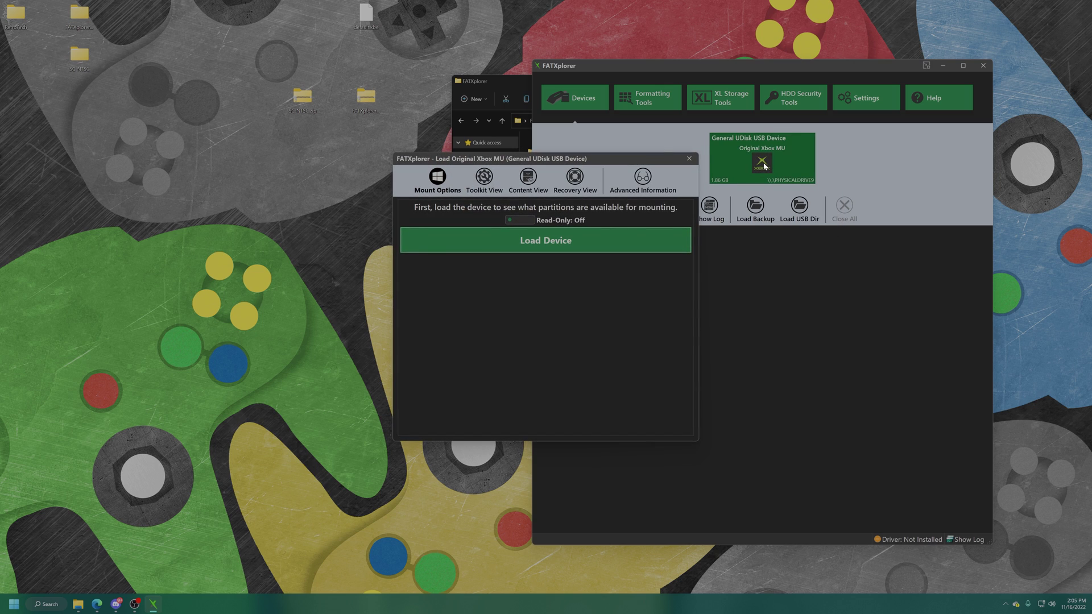
{"action": "left_click", "coordinate": [553, 244]}
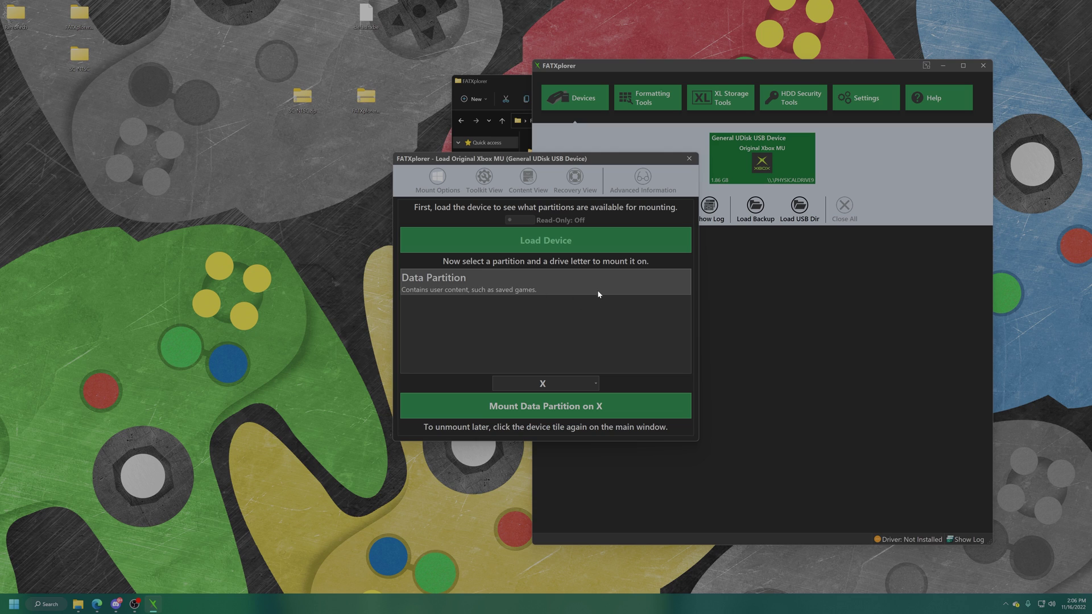
Step: Start mounting the Data Partition on X and install the driver FATXplorer requires
{"action": "mouse_move", "coordinate": [565, 286]}
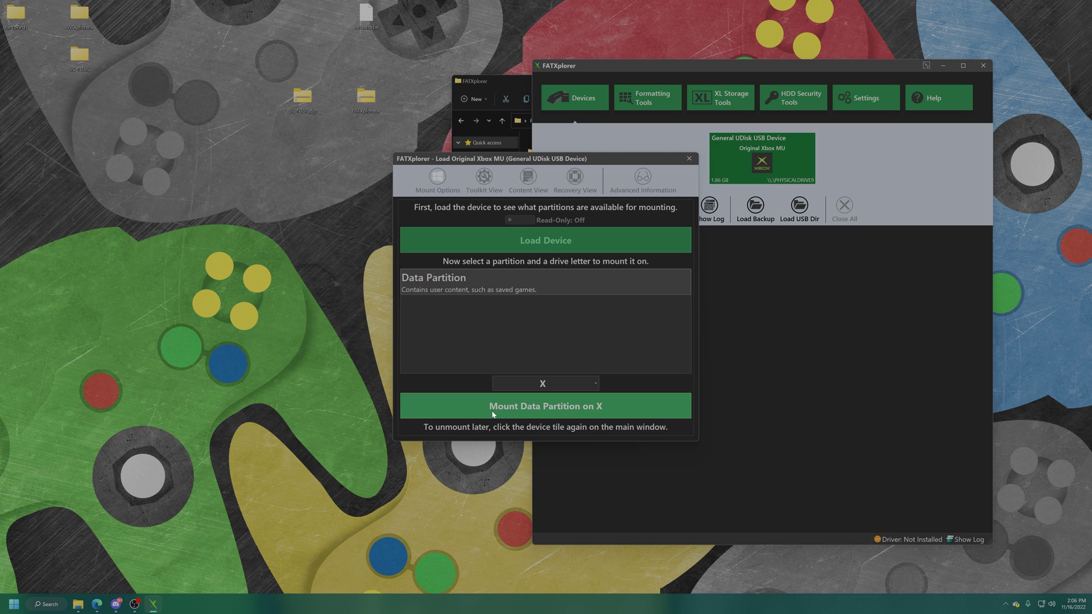
{"action": "left_click", "coordinate": [578, 411]}
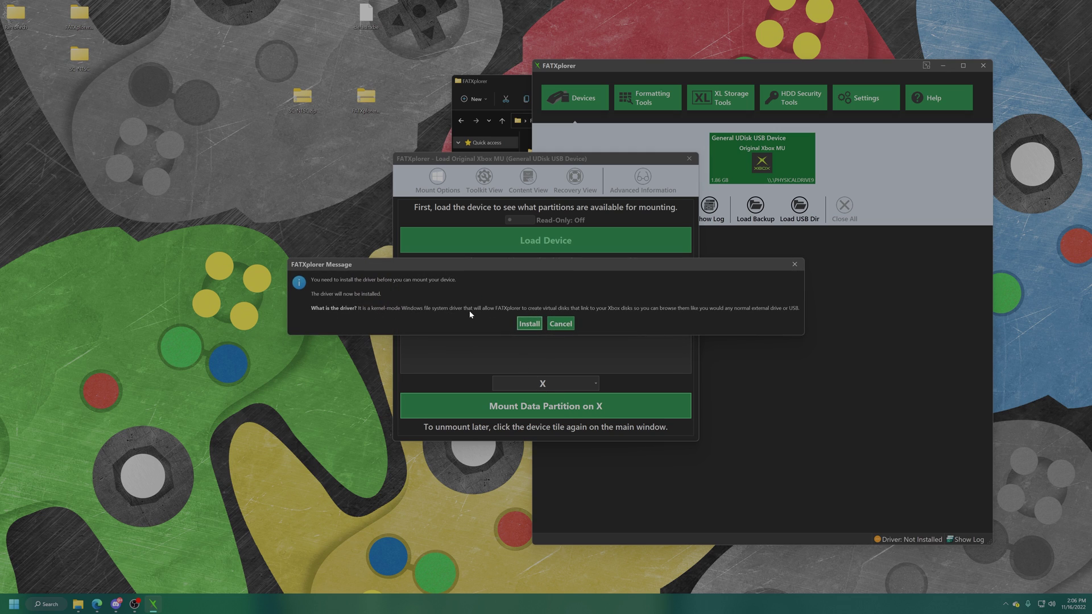
{"action": "left_click", "coordinate": [530, 323]}
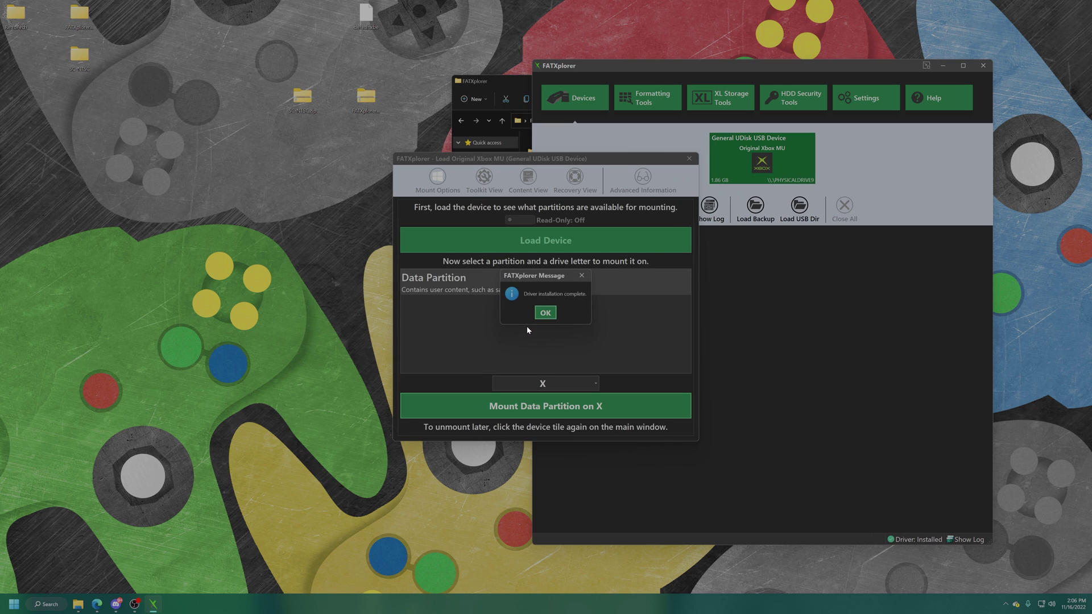
{"action": "left_click", "coordinate": [543, 312]}
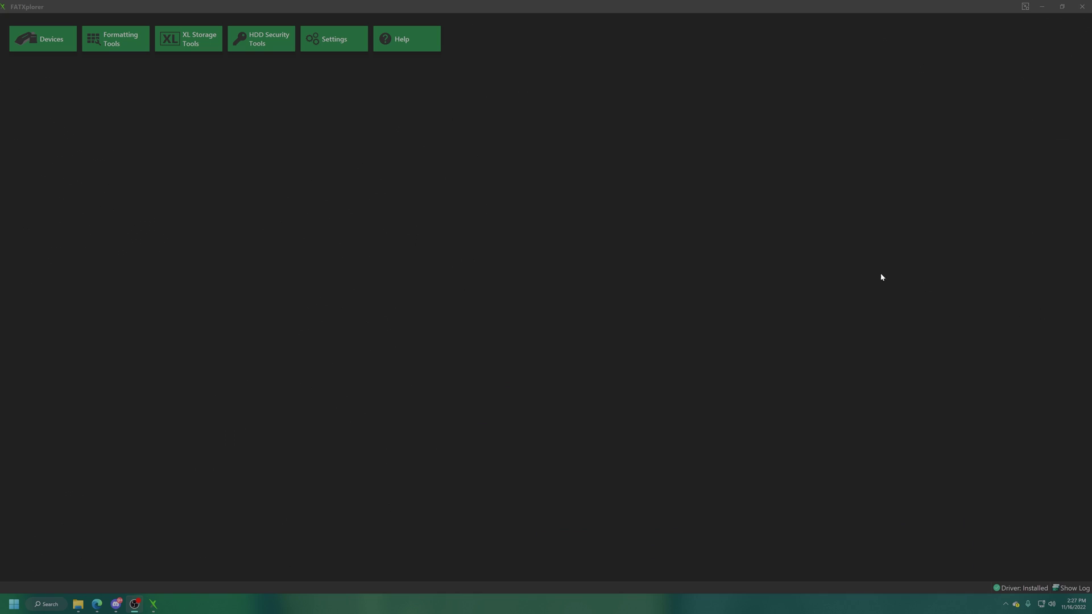
Step: Quick-format the General UDisk USB Device as an Original Xbox MU named Xbox, with the recommended partition configuration and no preload
{"action": "left_click", "coordinate": [125, 40]}
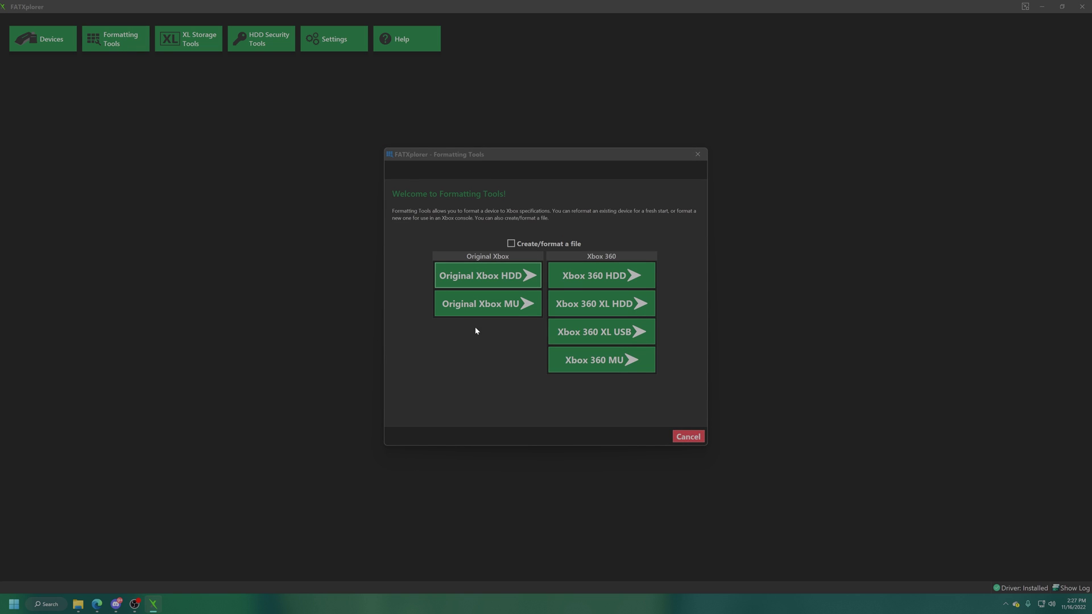
{"action": "left_click", "coordinate": [508, 307]}
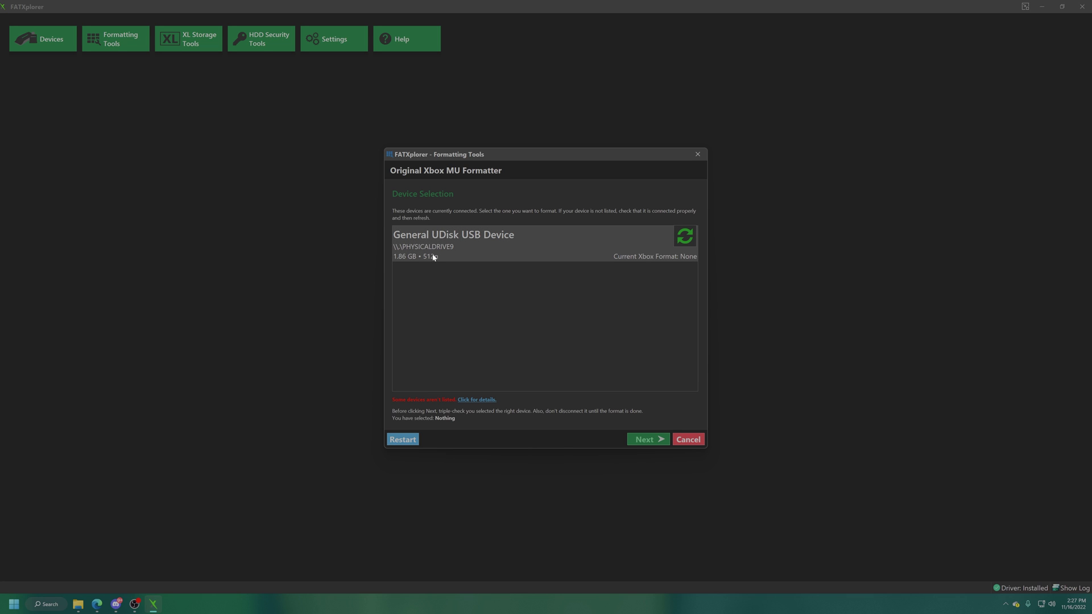
{"action": "left_click", "coordinate": [467, 242]}
{"action": "left_click", "coordinate": [645, 438]}
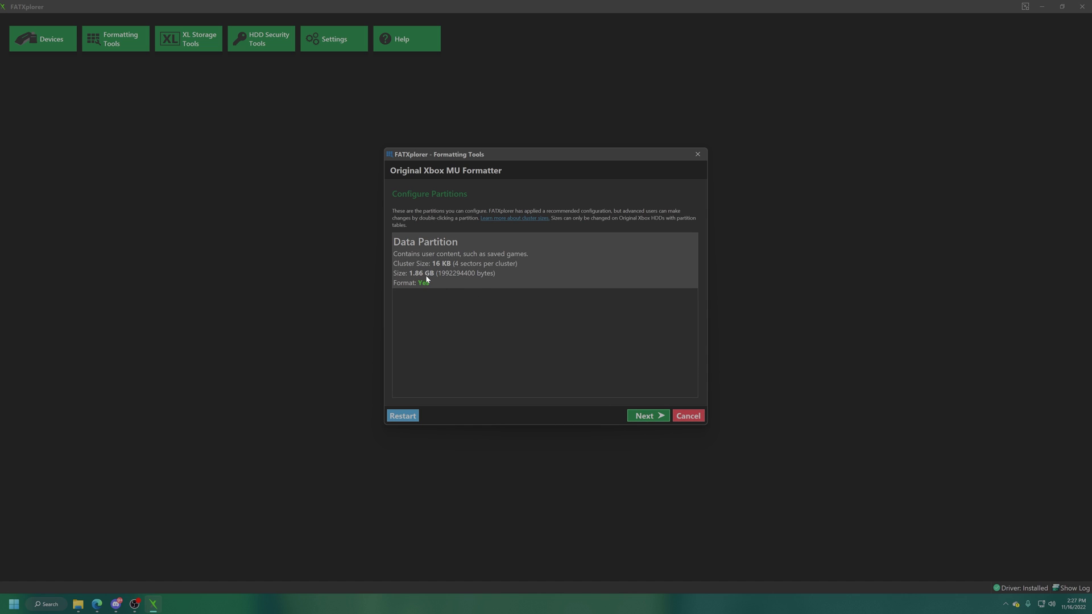
{"action": "left_click", "coordinate": [648, 416]}
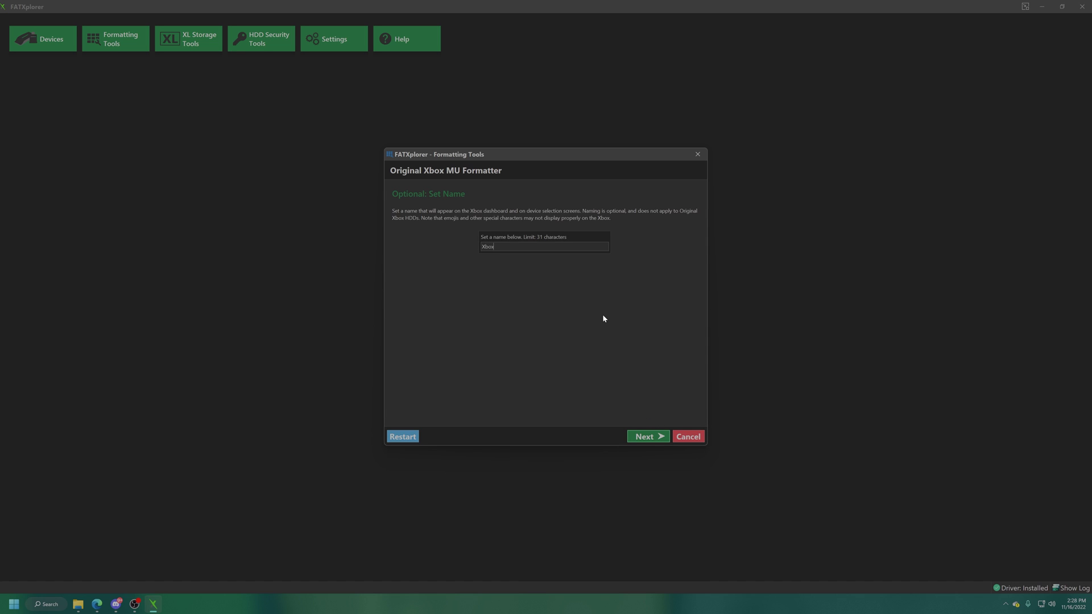
{"action": "left_click", "coordinate": [655, 438]}
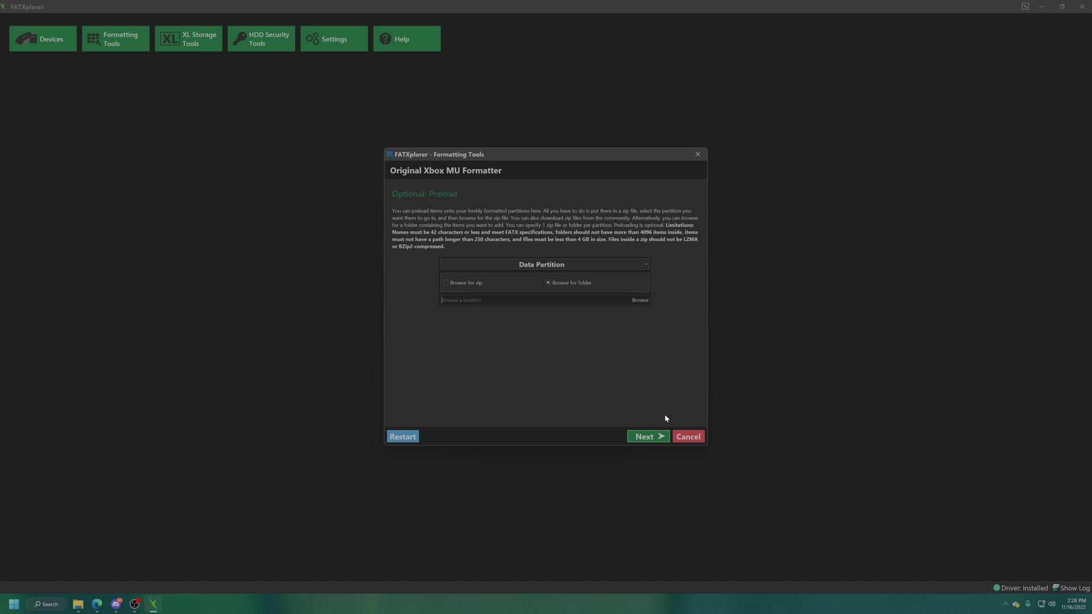
{"action": "left_click", "coordinate": [648, 437]}
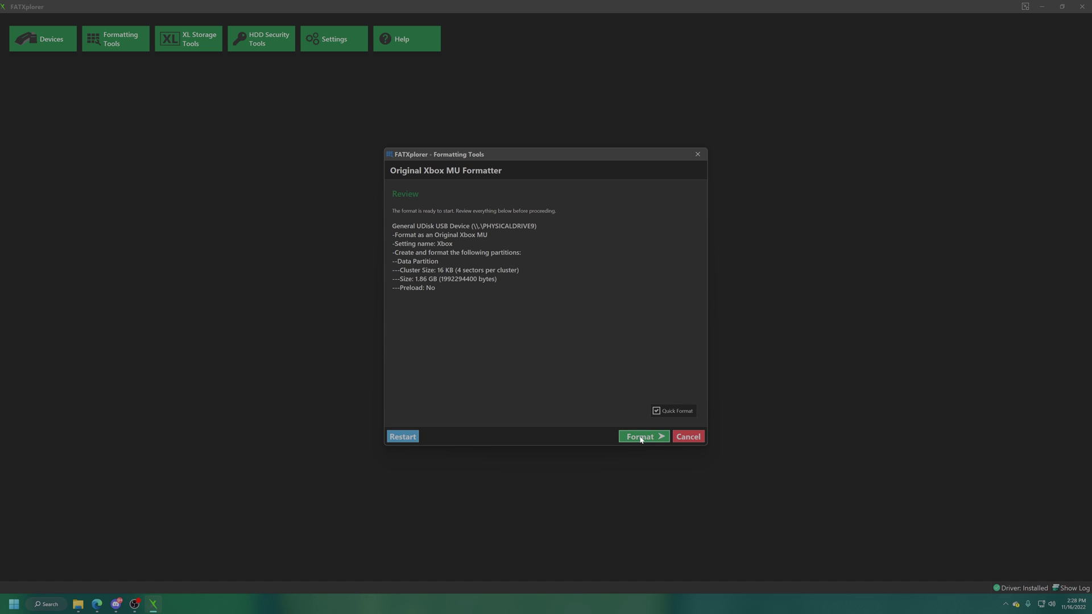
{"action": "left_click", "coordinate": [641, 438]}
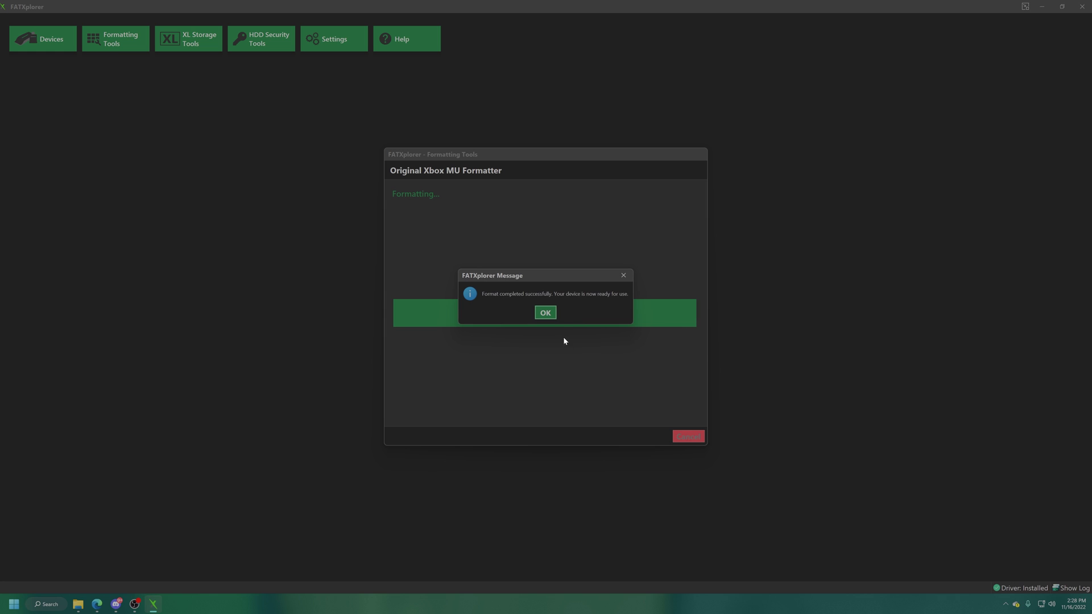
{"action": "left_click", "coordinate": [545, 313]}
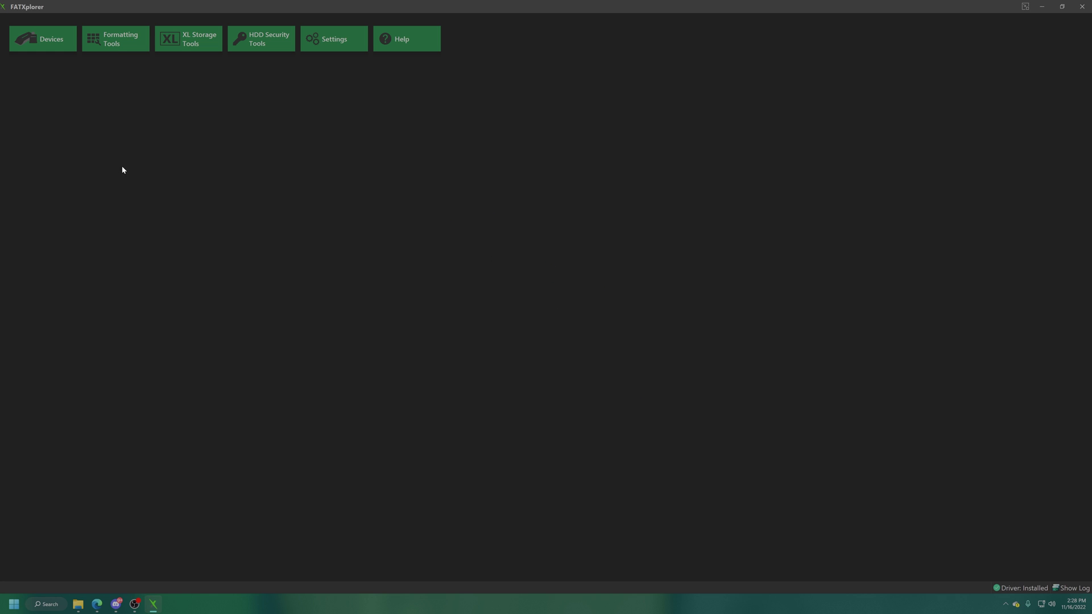
Step: Load the Xbox memory unit, mount its Data Partition on X, and minimize FATXplorer to reach the open folders
{"action": "left_click", "coordinate": [42, 39]}
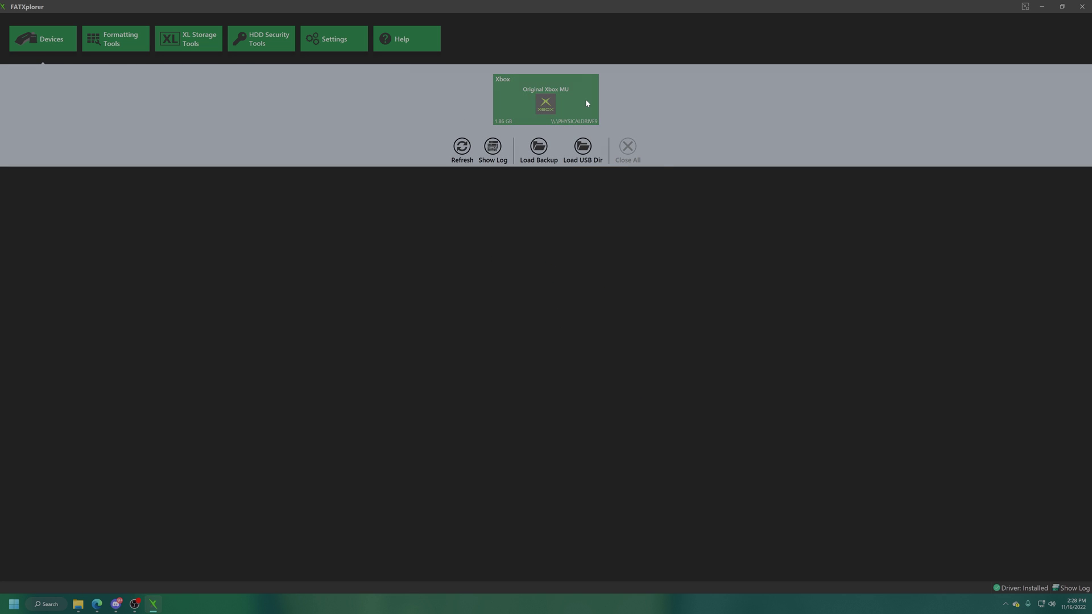
{"action": "mouse_move", "coordinate": [587, 103]}
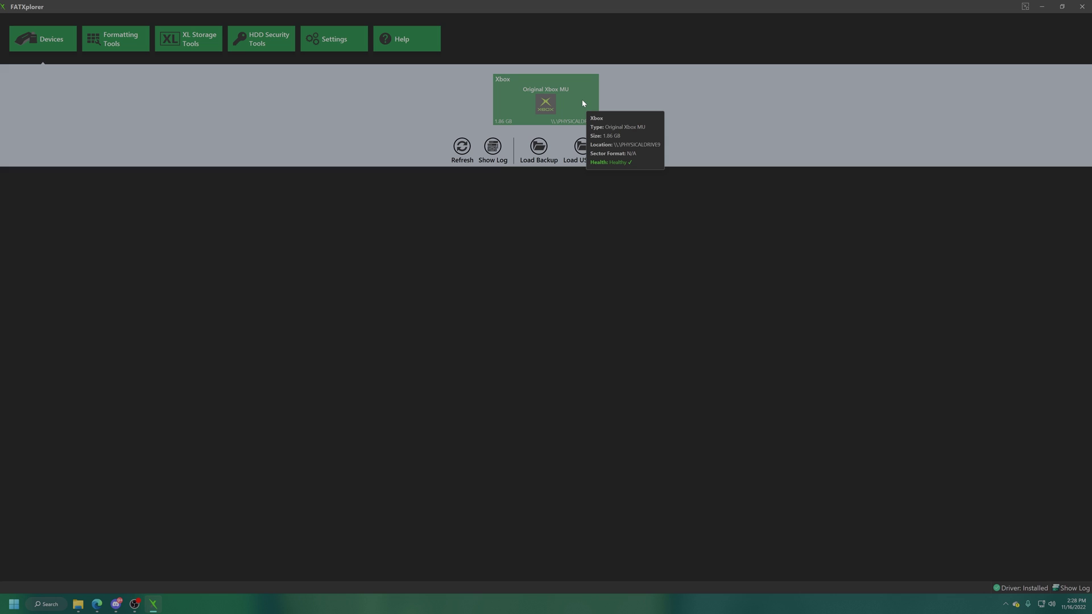
{"action": "double_click", "coordinate": [583, 103]}
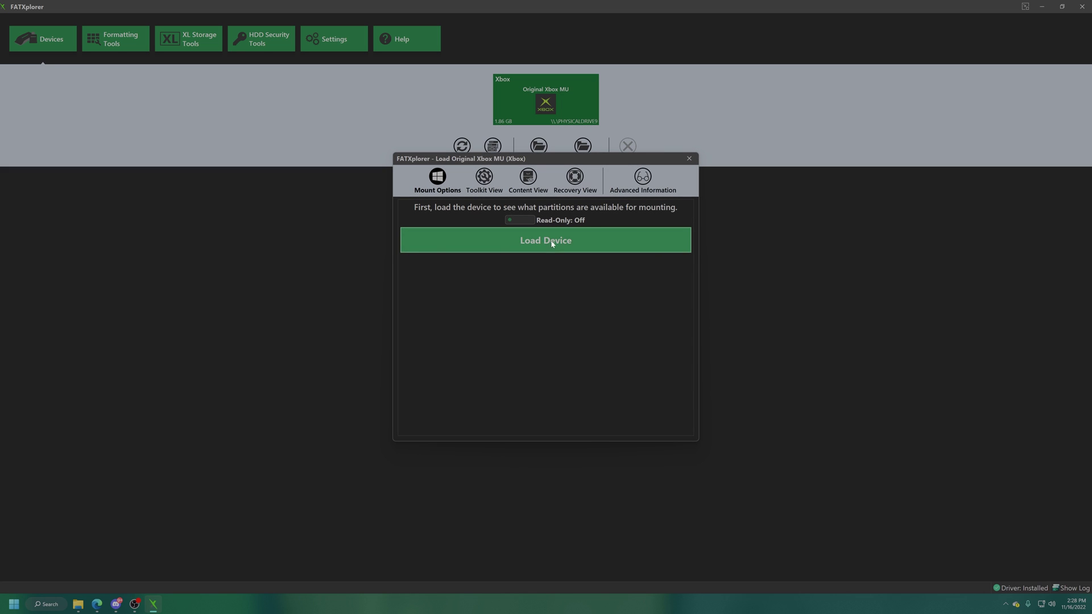
{"action": "left_click", "coordinate": [551, 245]}
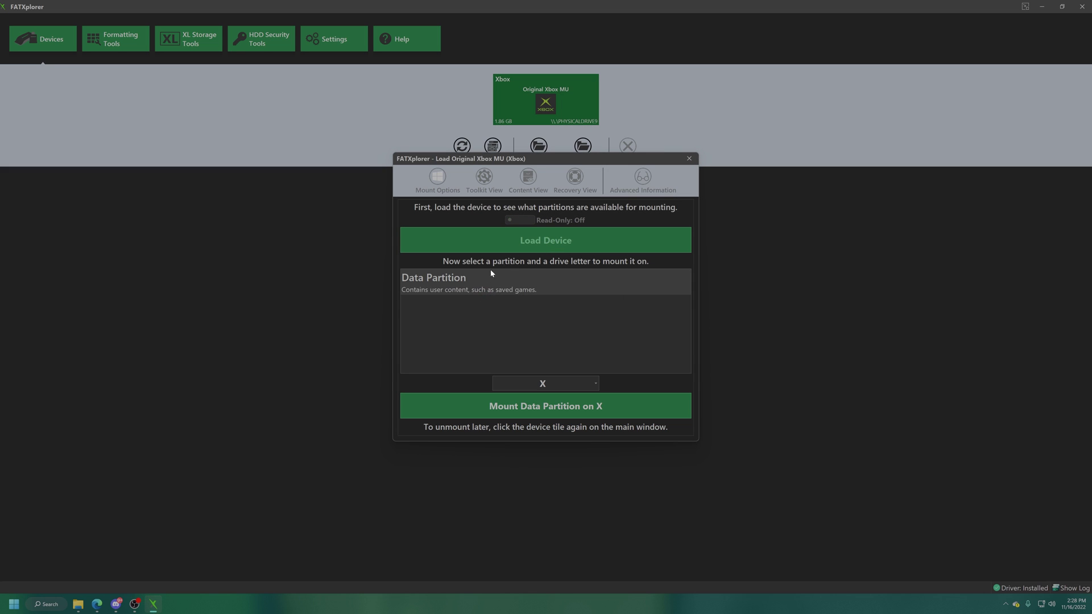
{"action": "left_click", "coordinate": [604, 413]}
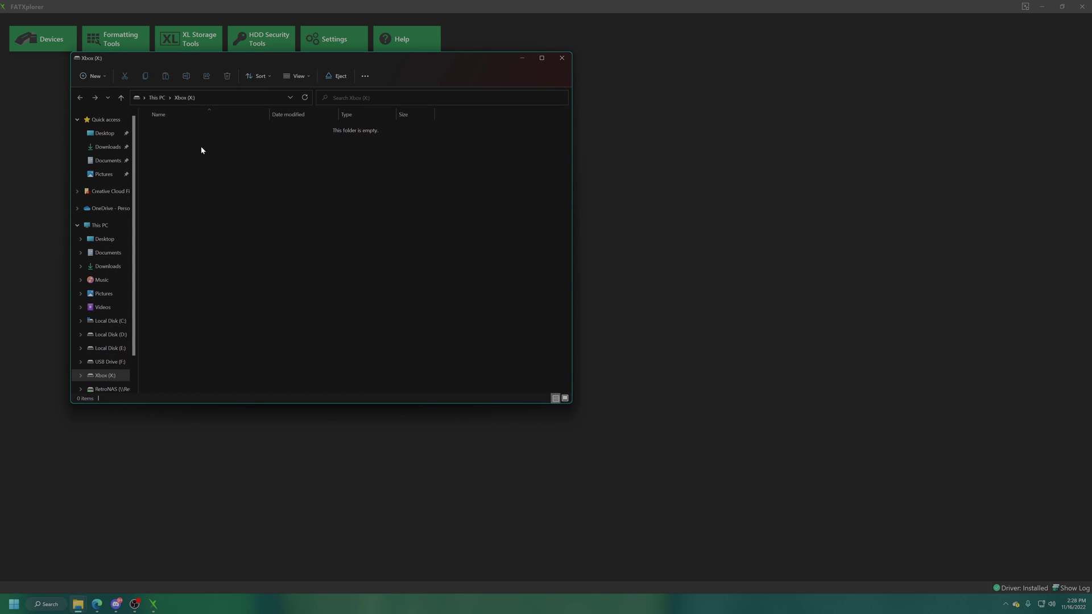
{"action": "left_click", "coordinate": [1053, 6]}
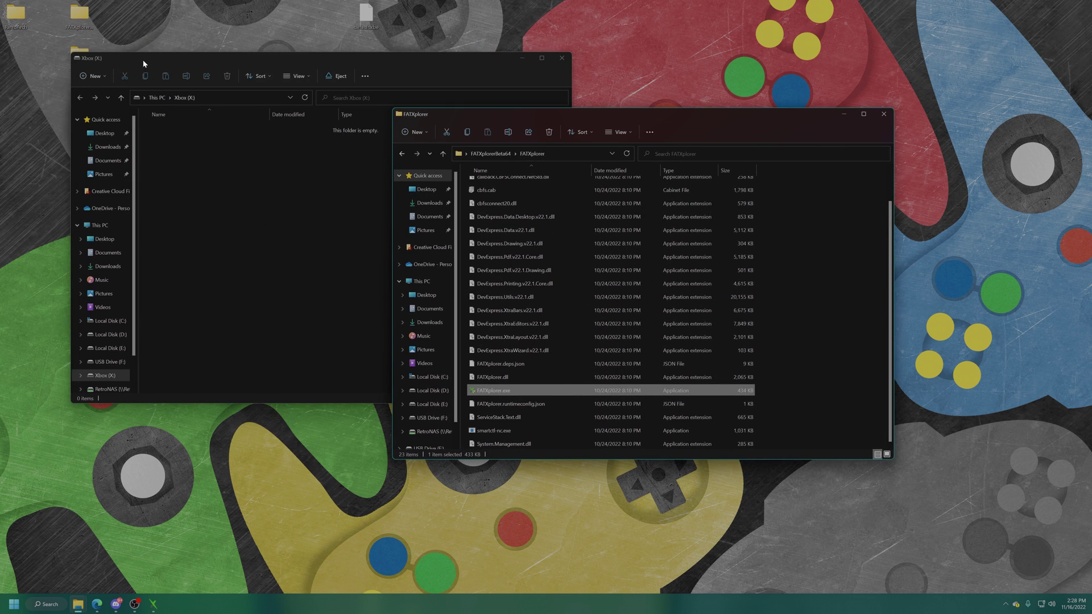
Step: Copy the 5553000c folder from the UDATA folder in SC-NTSC to the Xbox (X:) drive and close the folder windows
{"action": "left_click_drag", "start_coordinate": [144, 64], "coordinate": [172, 73]}
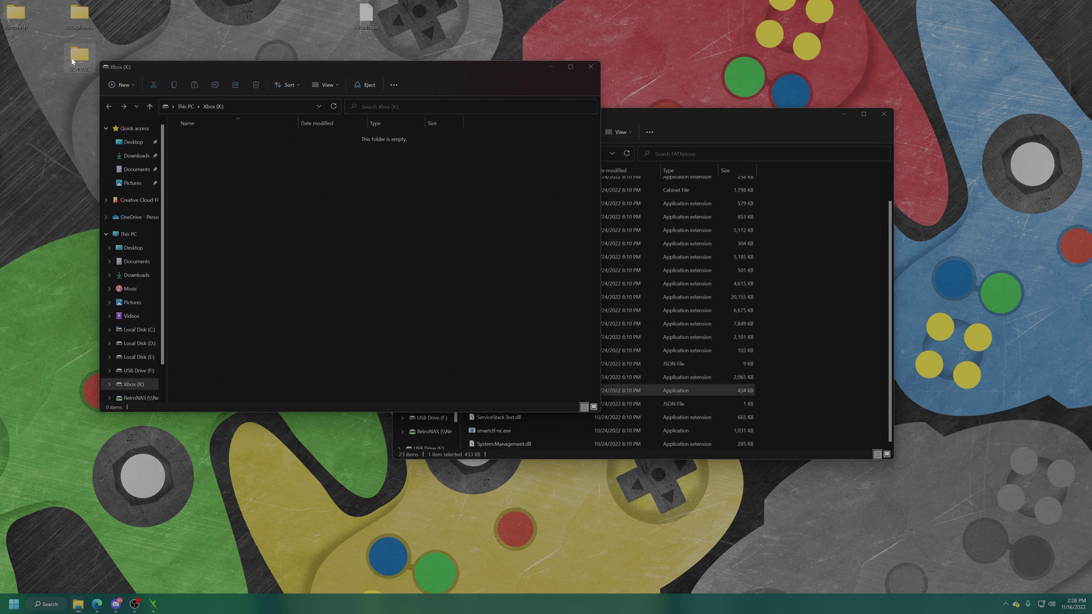
{"action": "double_click", "coordinate": [194, 139]}
{"action": "left_click_drag", "start_coordinate": [244, 80], "coordinate": [670, 169]}
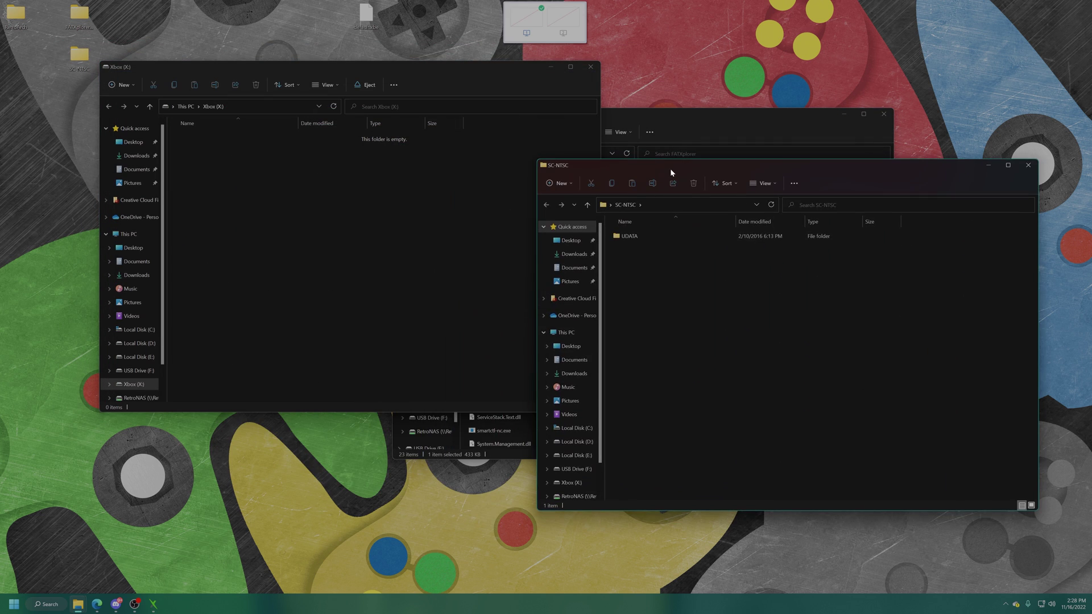
{"action": "double_click", "coordinate": [628, 237]}
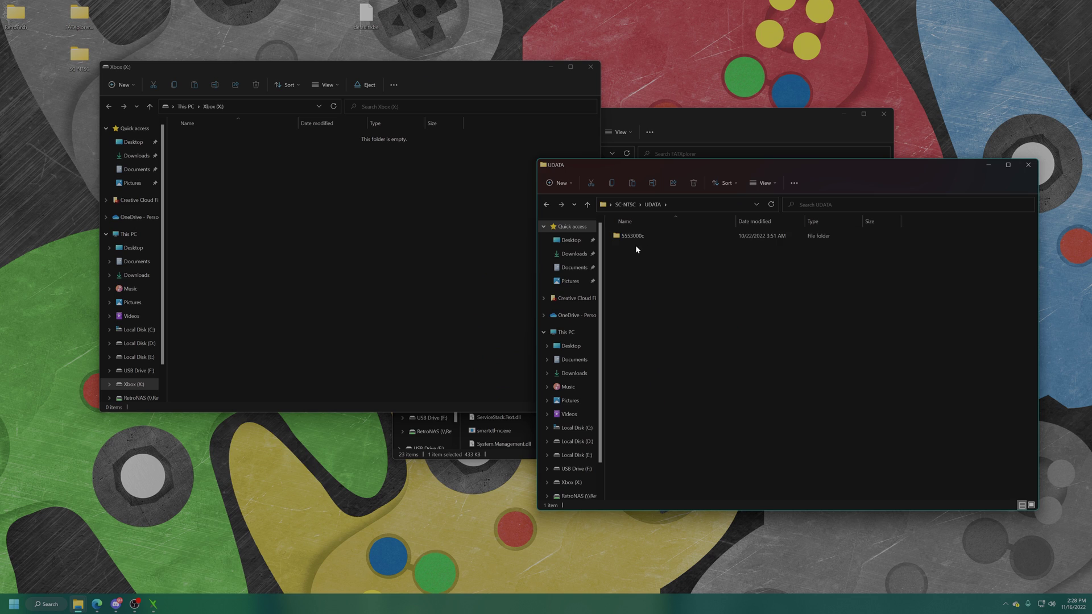
{"action": "left_click_drag", "start_coordinate": [631, 236], "coordinate": [320, 198]}
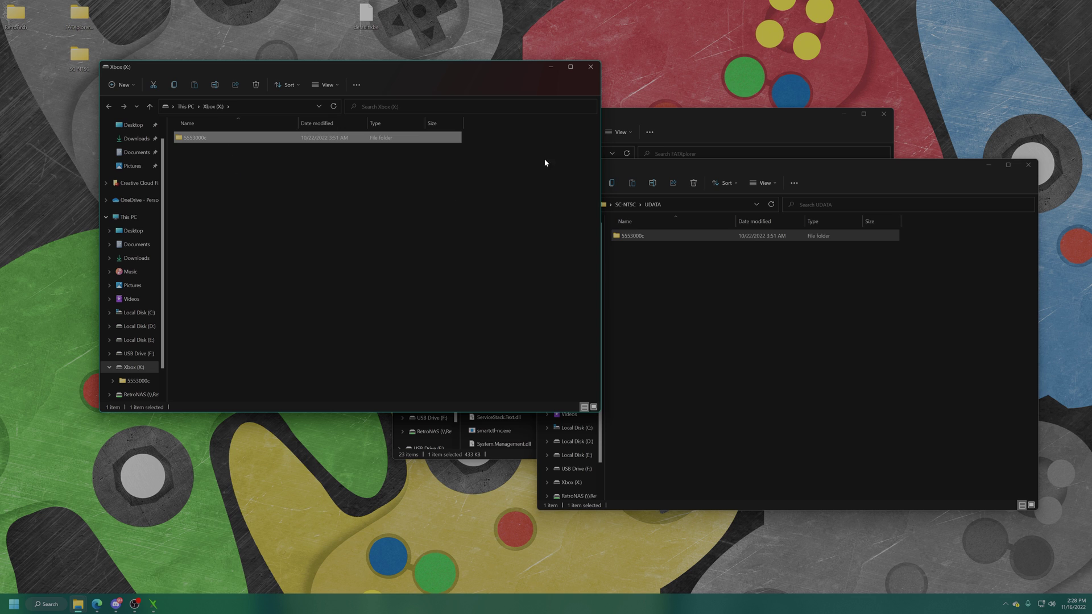
{"action": "left_click", "coordinate": [589, 68]}
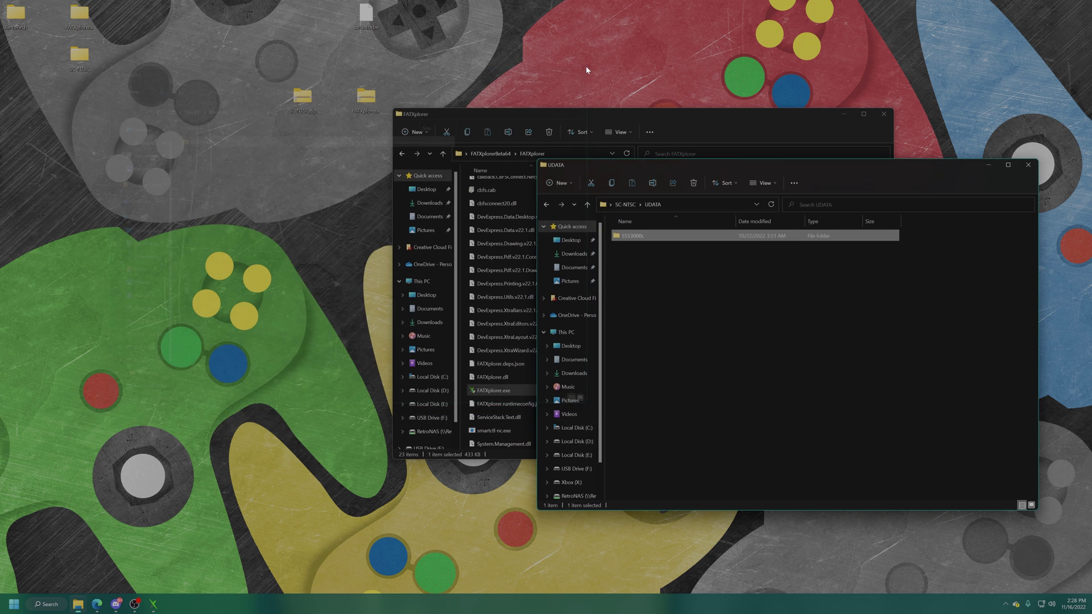
{"action": "left_click", "coordinate": [1028, 165]}
{"action": "left_click", "coordinate": [883, 114]}
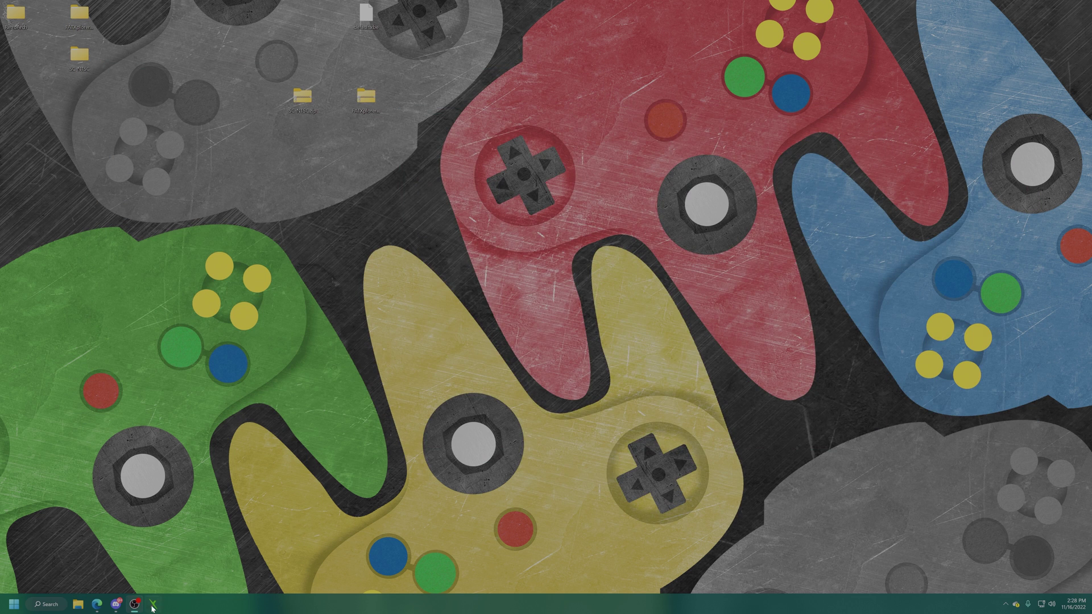
Step: Unmount the Xbox memory unit's Data Partition in FATXplorer and exit the program
{"action": "left_click", "coordinate": [151, 606]}
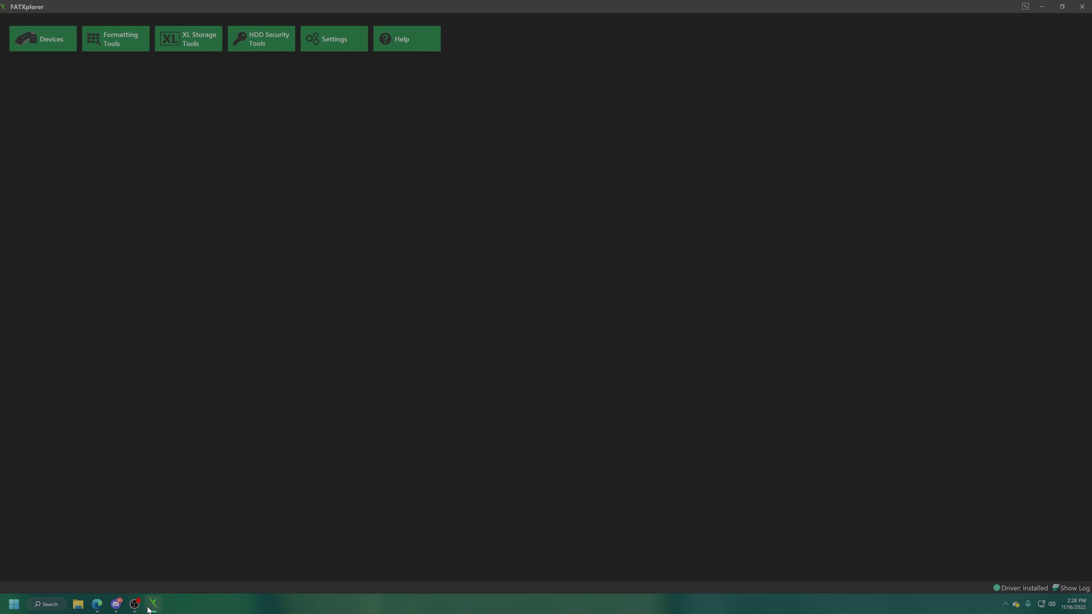
{"action": "left_click", "coordinate": [44, 40]}
{"action": "left_click", "coordinate": [563, 101]}
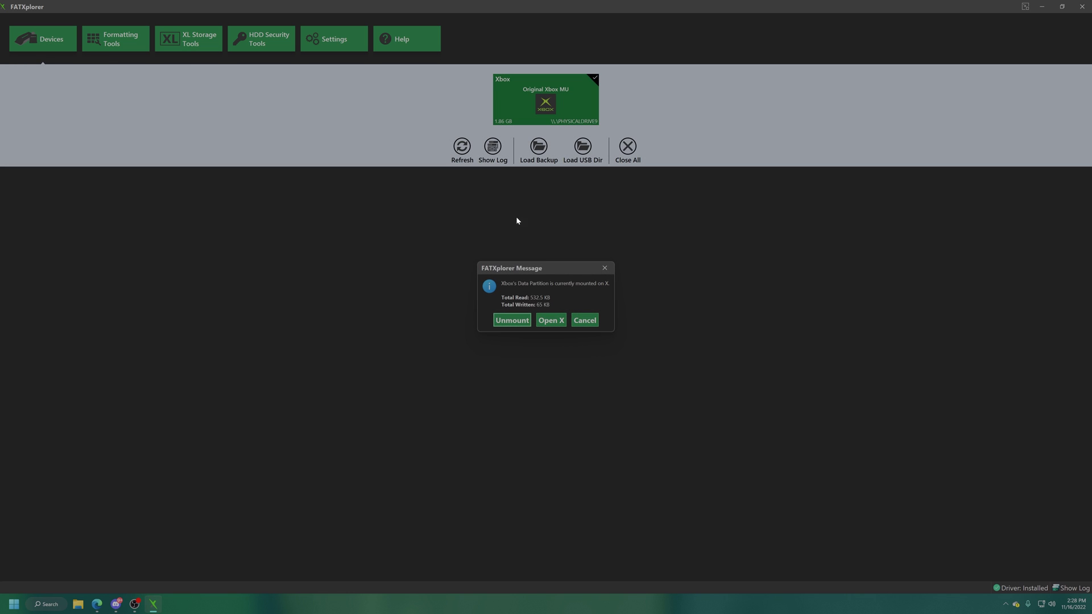
{"action": "left_click", "coordinate": [512, 320]}
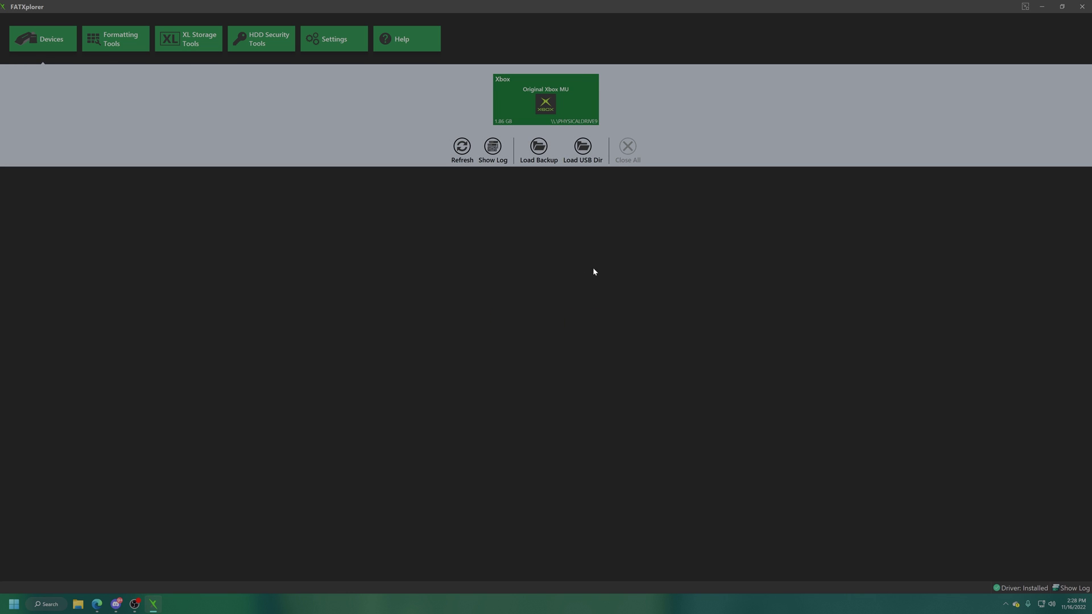
{"action": "left_click", "coordinate": [595, 270]}
{"action": "left_click", "coordinate": [1083, 7]}
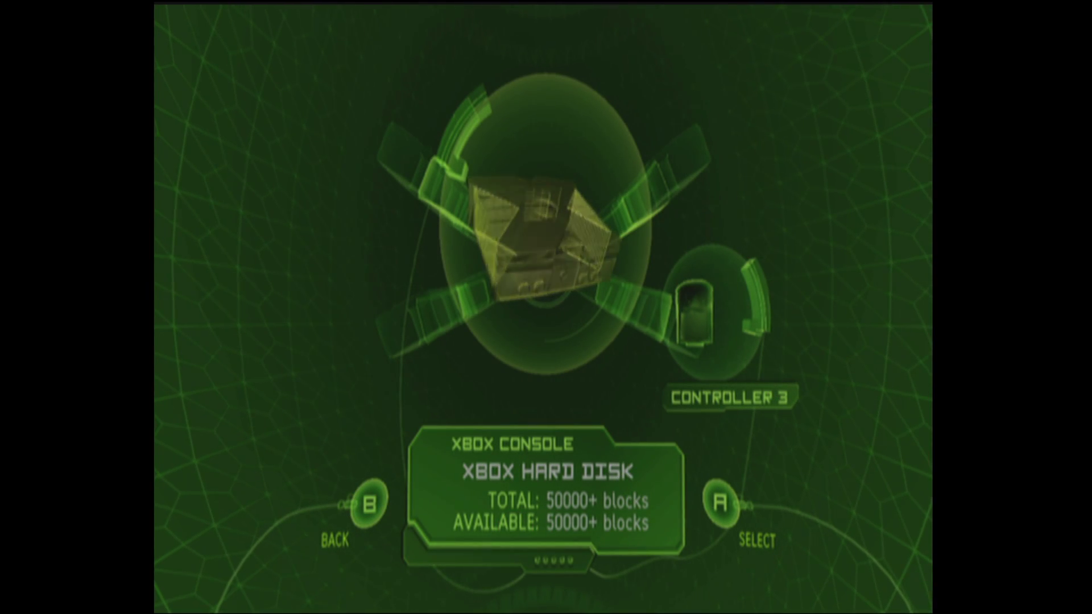
Step: On the Xbox dashboard, copy the Splinter Cell LINUX_Profile save from the Controller 3 memory unit to the Xbox hard disk
{"action": "key", "text": "Right"}
{"action": "key", "text": "Return"}
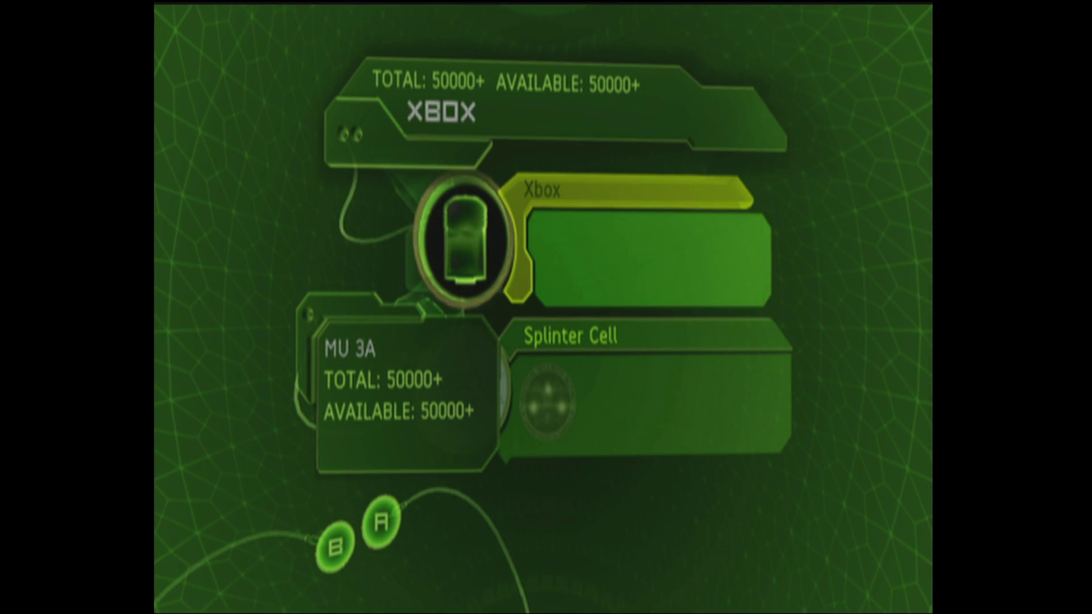
{"action": "key", "text": "Down"}
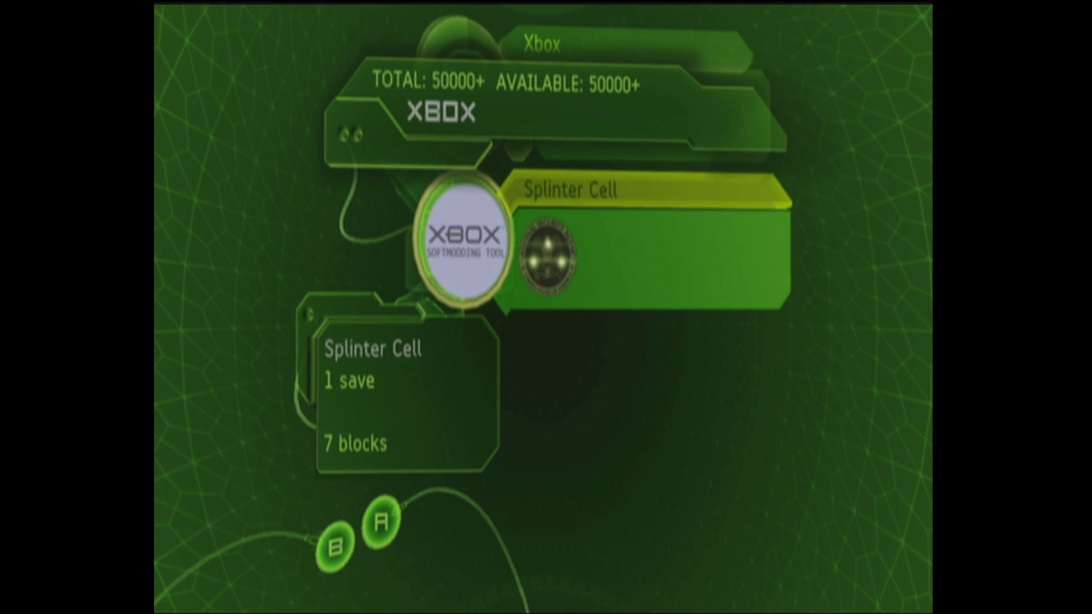
{"action": "key", "text": "Return"}
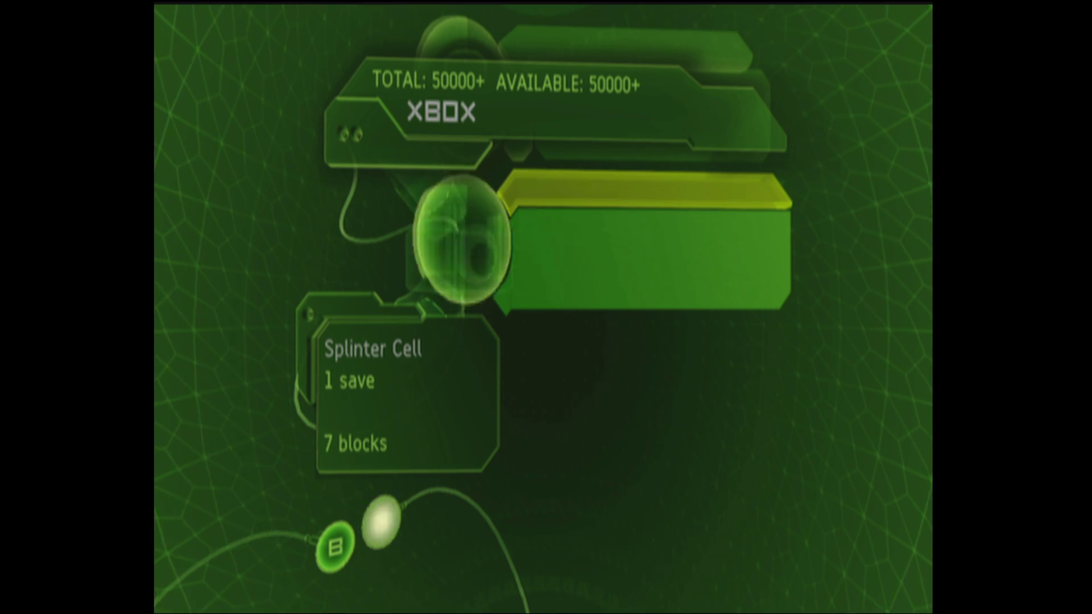
{"action": "key", "text": "Escape"}
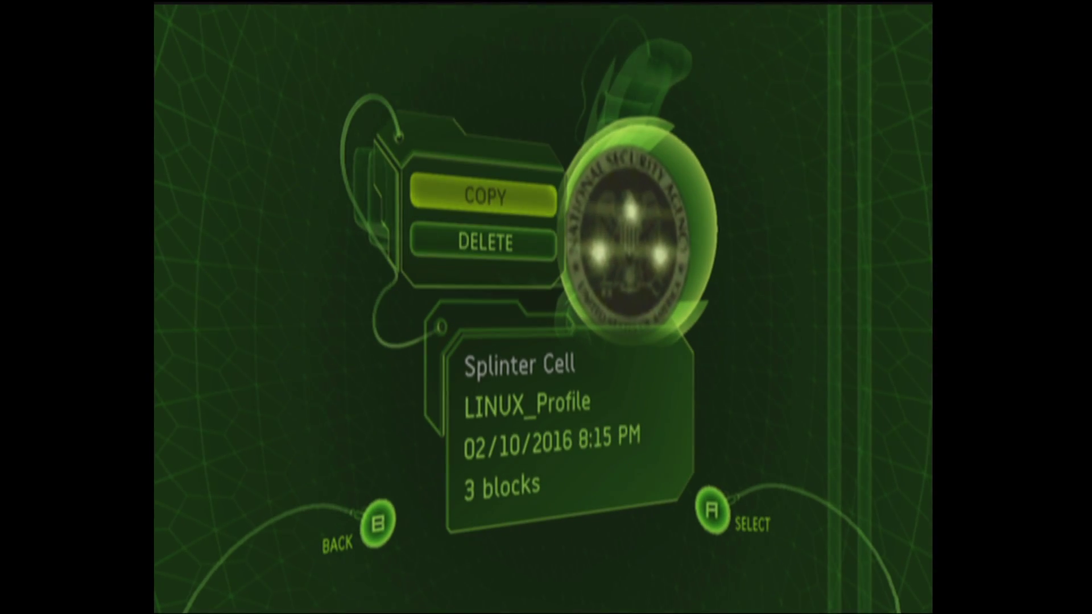
{"action": "key", "text": "Return"}
{"action": "key", "text": "Return"}
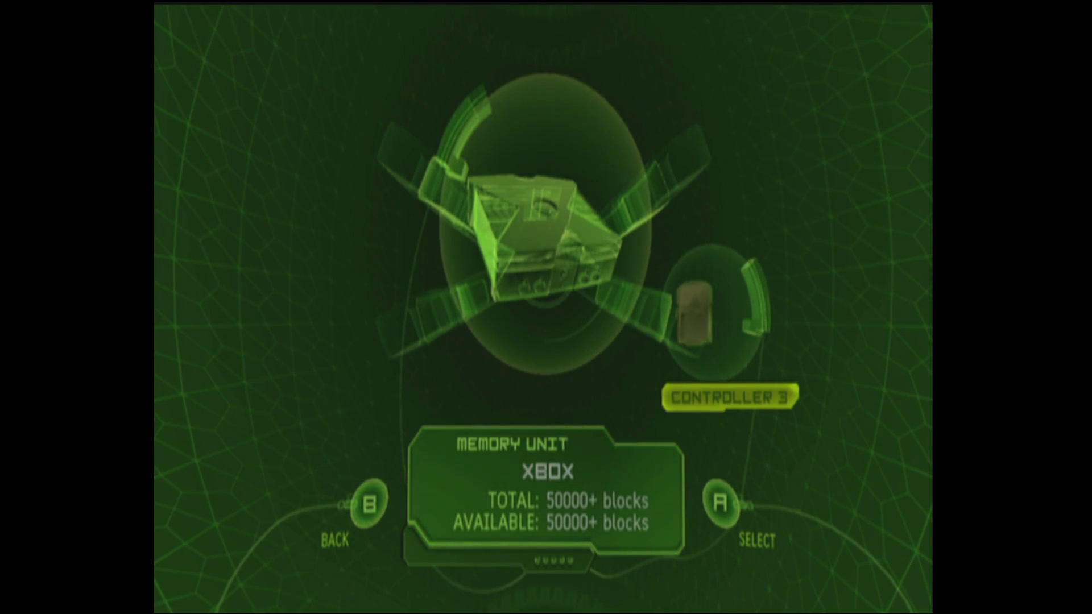
{"action": "key", "text": "Escape"}
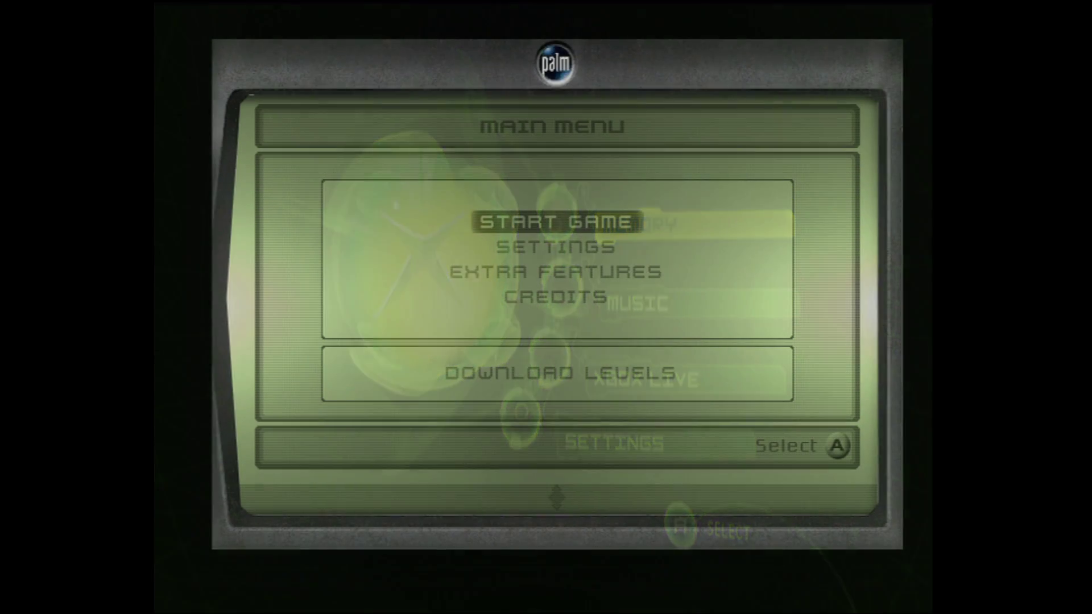
Step: Start the game from Splinter Cell's main menu and highlight the LINUX profile
{"action": "key", "text": "Return"}
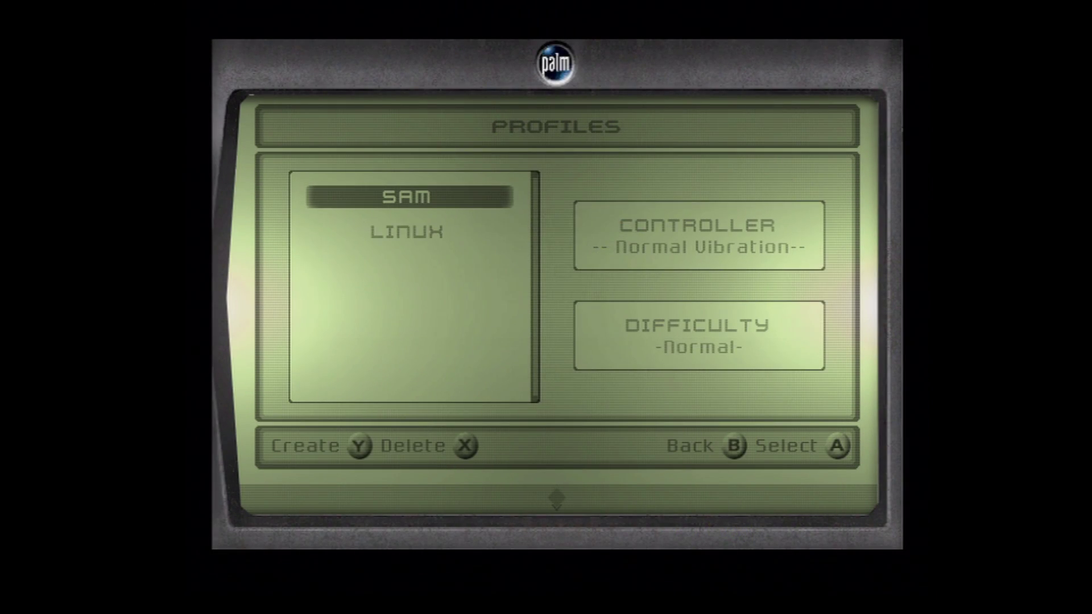
{"action": "key", "text": "Down"}
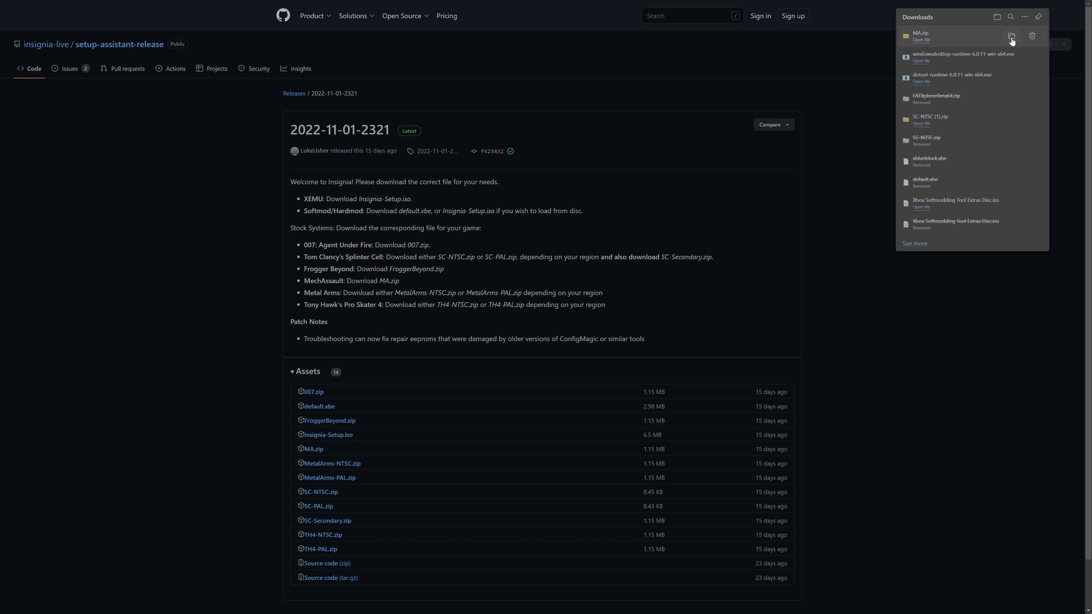
Step: Locate the downloaded MA.zip, extract it with 7-Zip into an MA folder, and open that folder's UDATA subfolder
{"action": "left_click", "coordinate": [1010, 37]}
{"action": "right_click", "coordinate": [435, 57]}
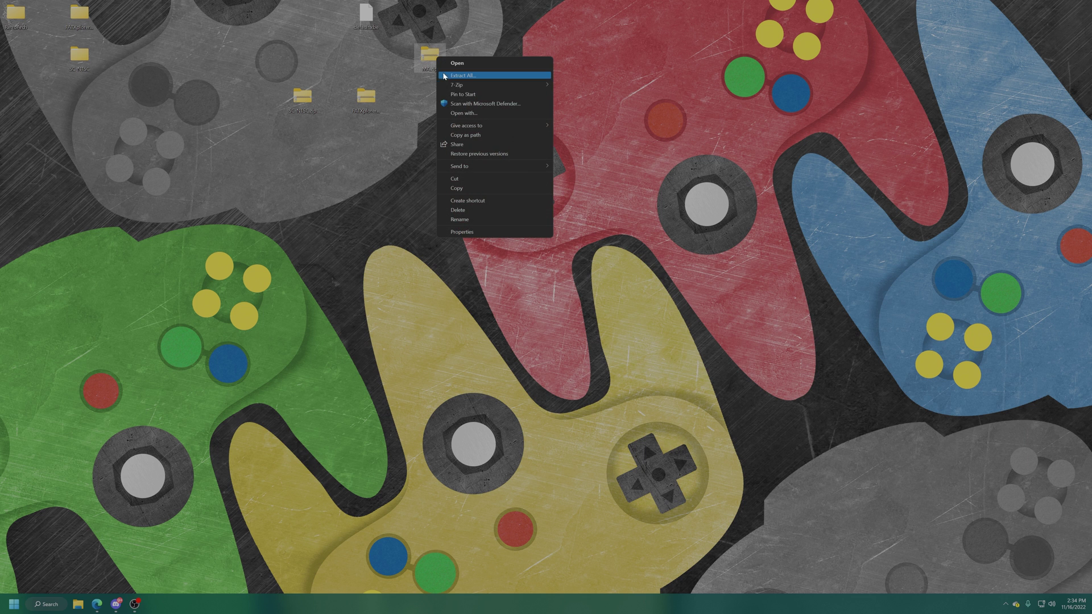
{"action": "mouse_move", "coordinate": [465, 87]}
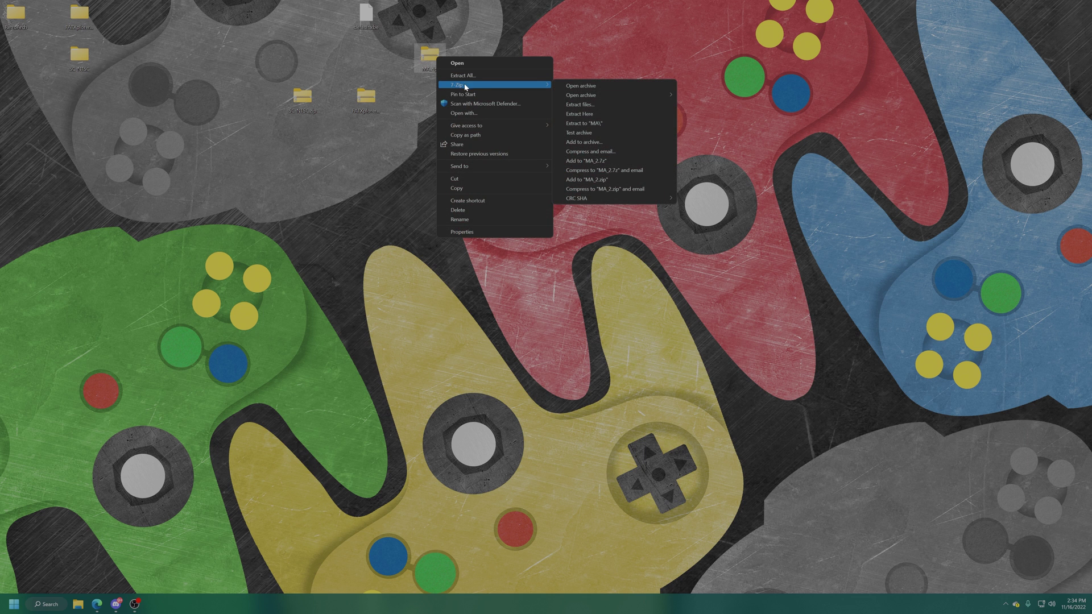
{"action": "left_click", "coordinate": [601, 123]}
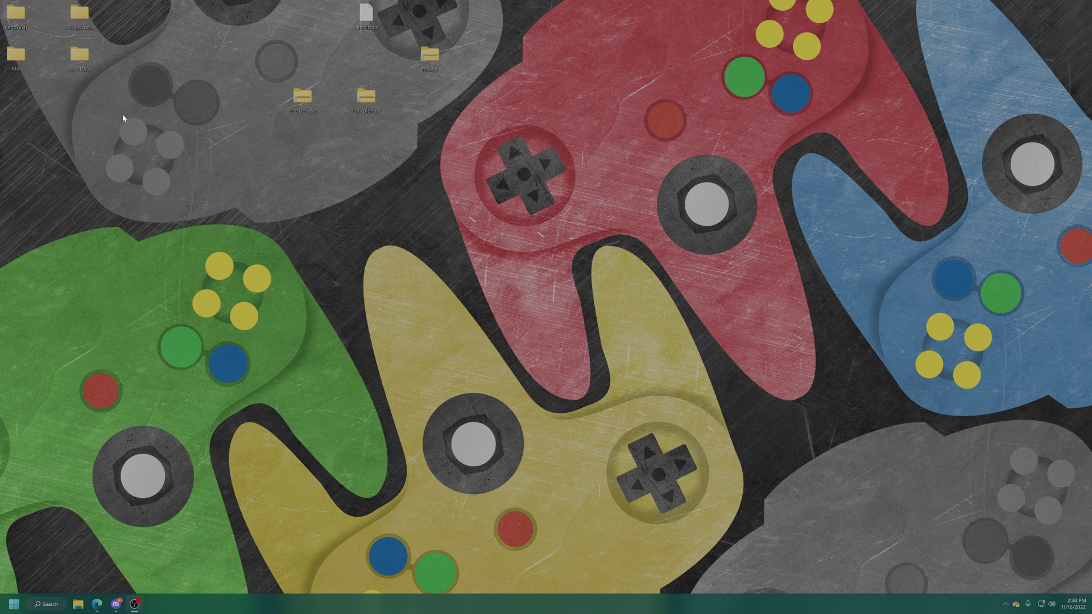
{"action": "double_click", "coordinate": [82, 103]}
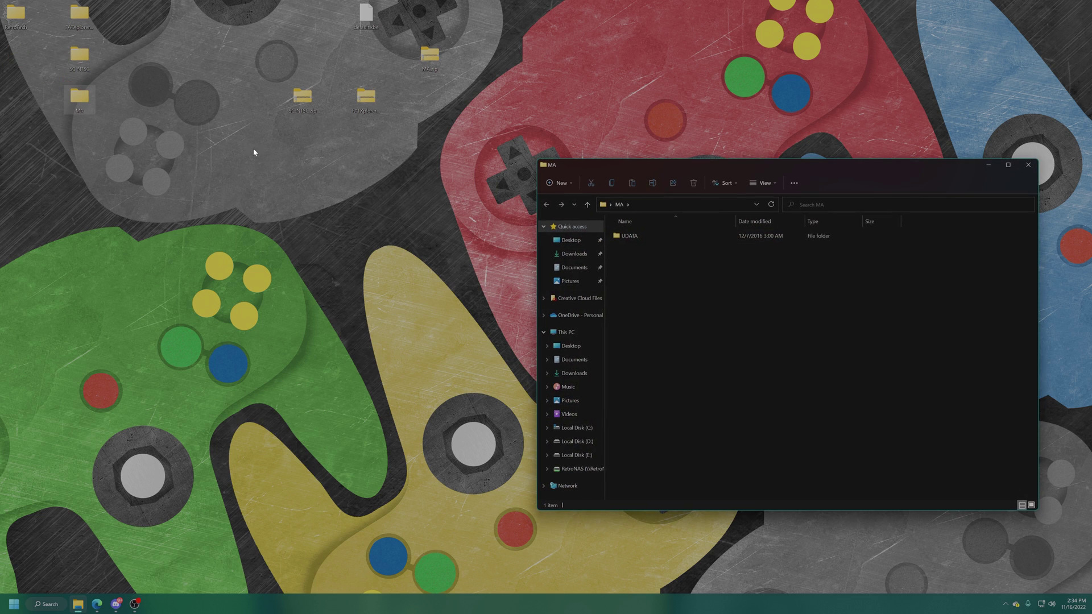
{"action": "double_click", "coordinate": [651, 237]}
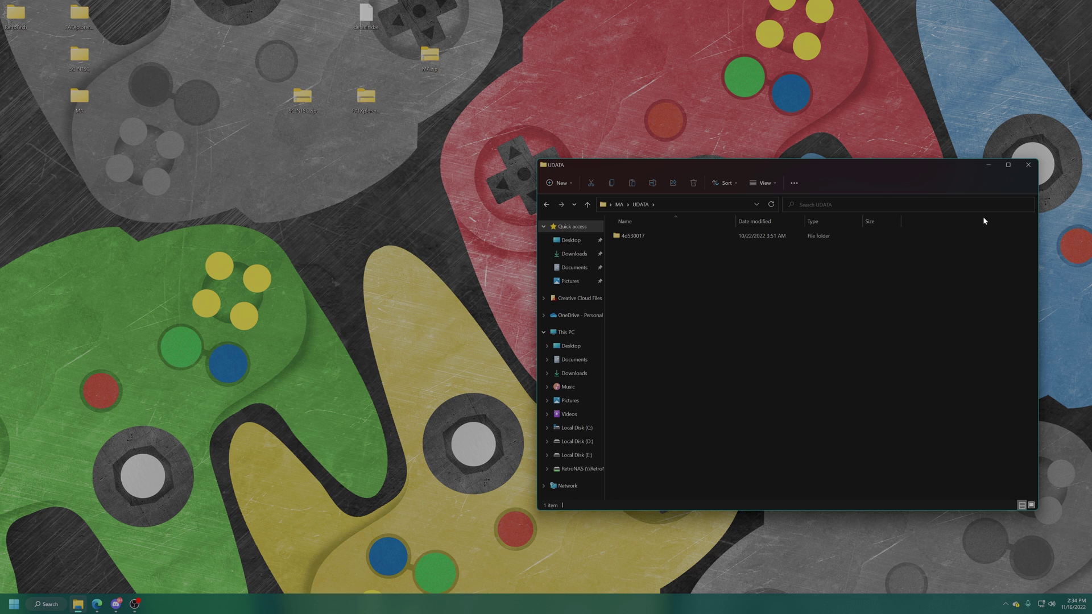
Step: Launch FATXplorer from the FATXplorerBeta64 folder and mount the Xbox memory unit's Data Partition on X
{"action": "double_click", "coordinate": [80, 16]}
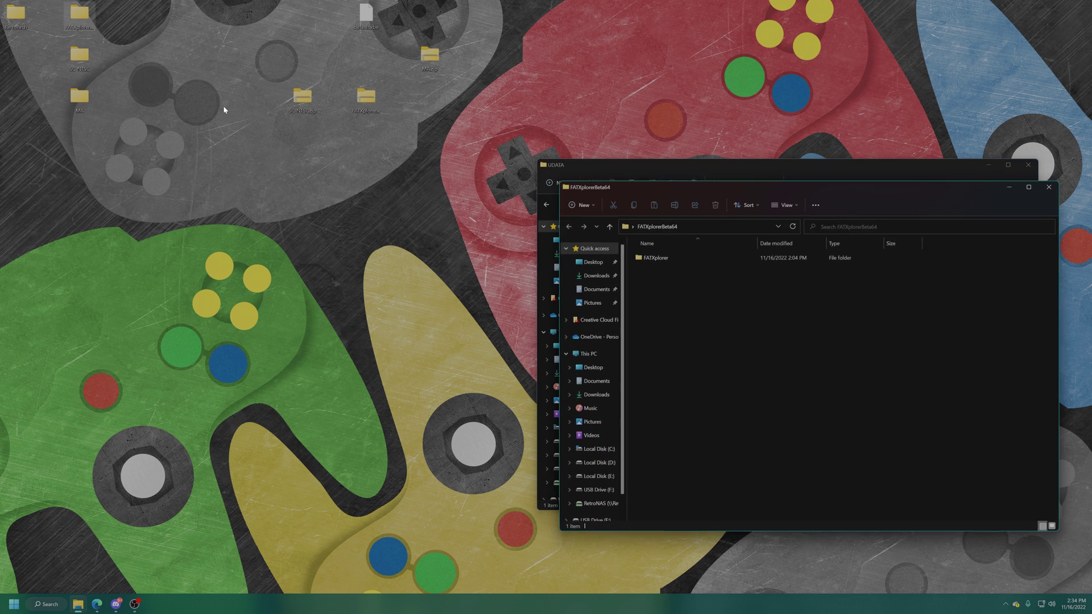
{"action": "double_click", "coordinate": [655, 258]}
{"action": "scroll", "coordinate": [679, 382], "scroll_direction": "down", "scroll_amount": 2}
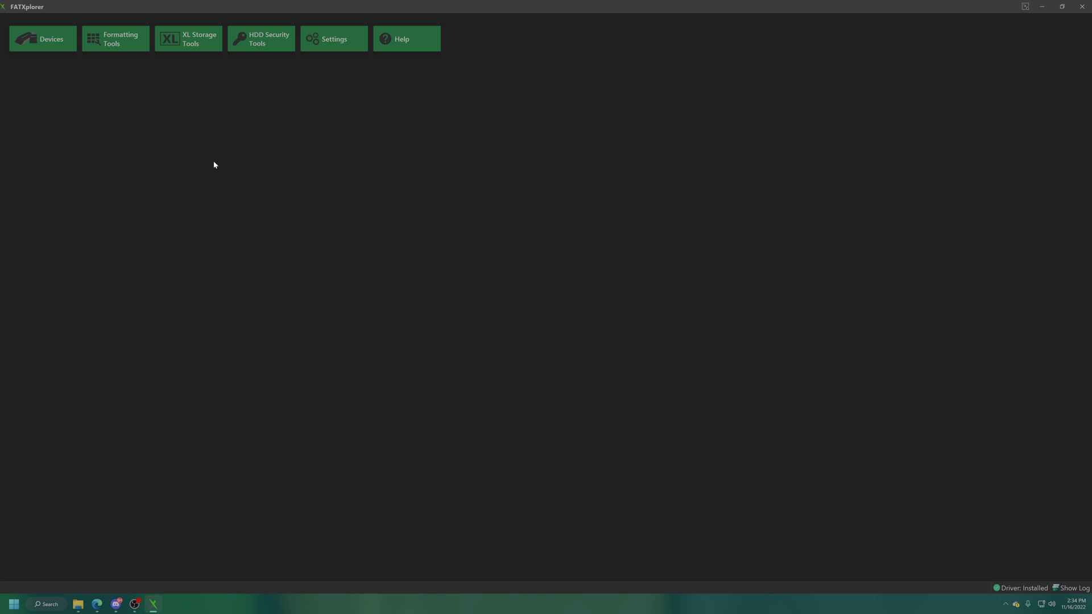
{"action": "left_click", "coordinate": [57, 40]}
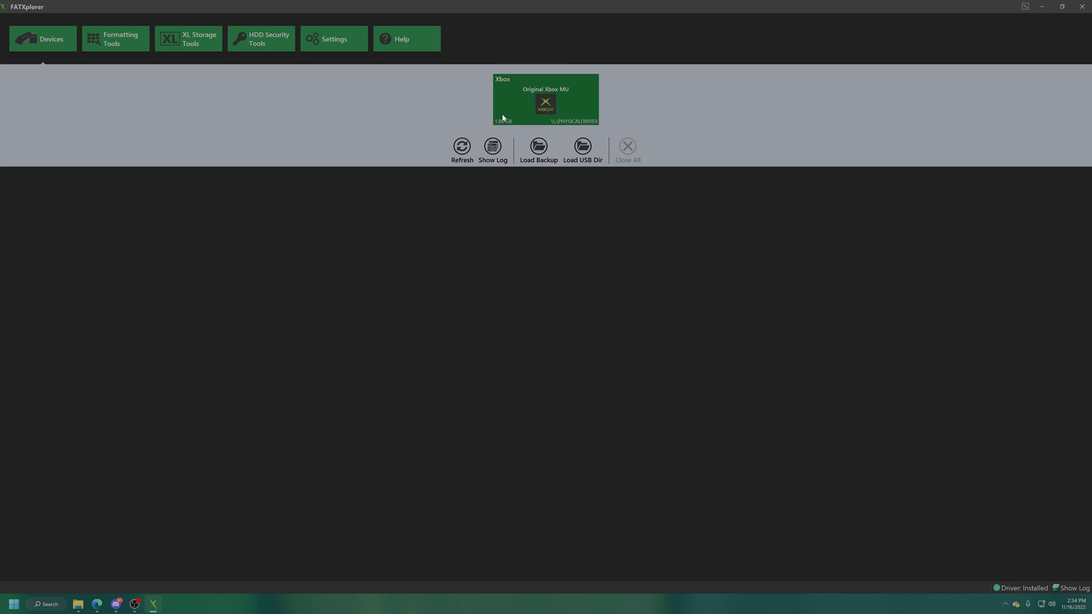
{"action": "left_click", "coordinate": [575, 93]}
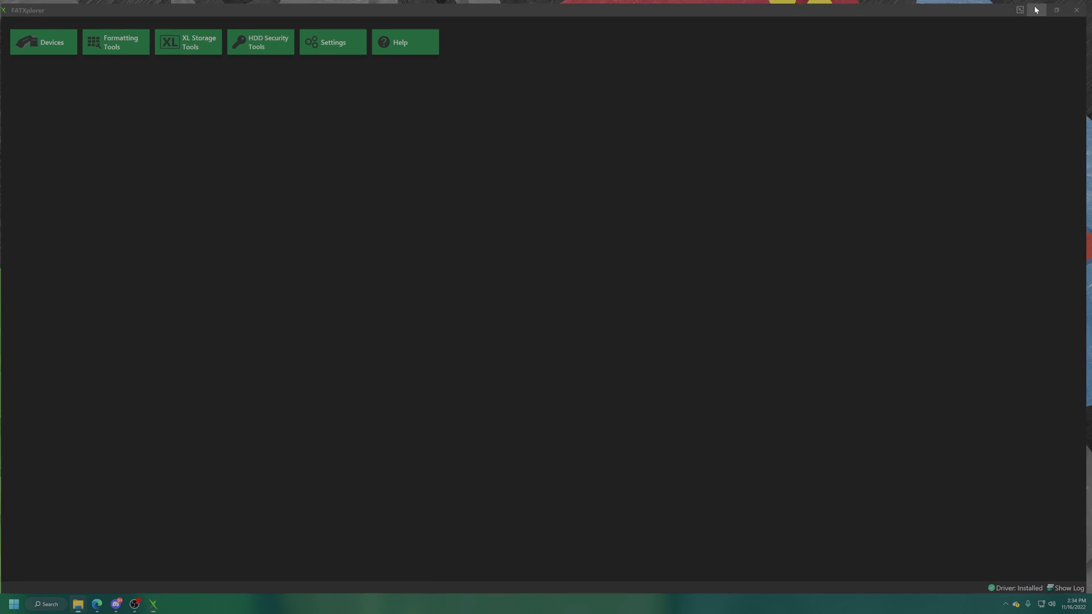
Step: Copy the 4d530017 folder from MA's UDATA to the Xbox (X:) drive and close the folder windows
{"action": "left_click_drag", "start_coordinate": [553, 160], "coordinate": [92, 76]}
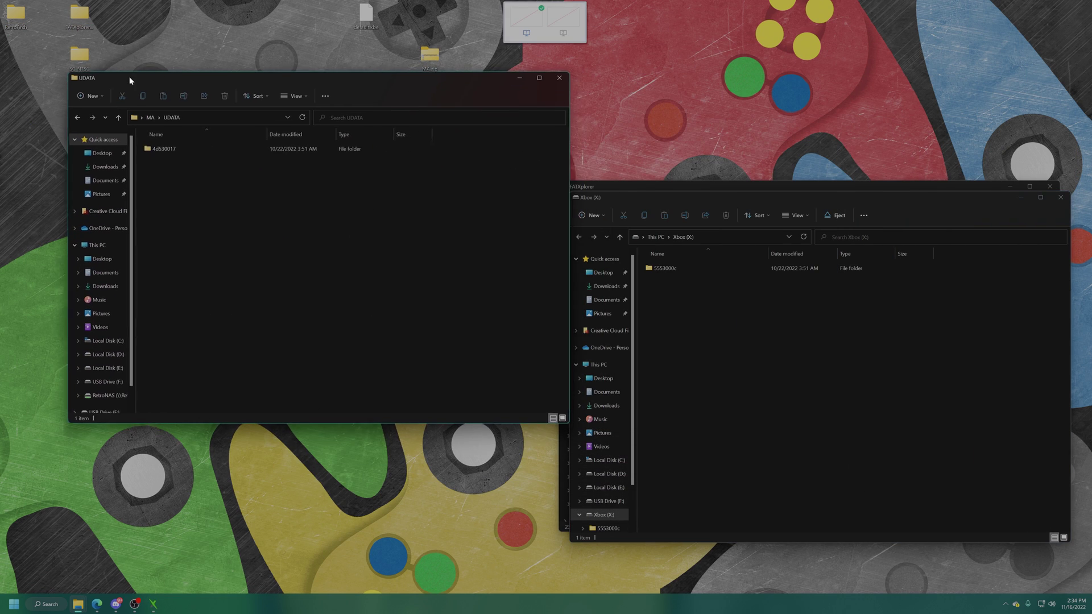
{"action": "left_click_drag", "start_coordinate": [171, 151], "coordinate": [723, 359]}
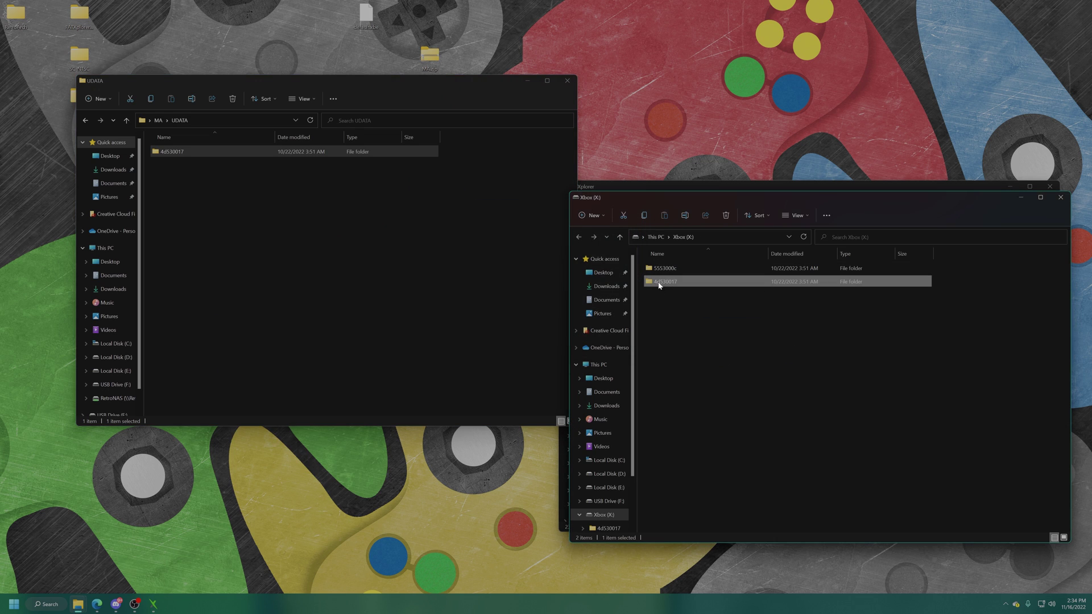
{"action": "left_click", "coordinate": [1059, 199]}
{"action": "left_click", "coordinate": [1049, 187]}
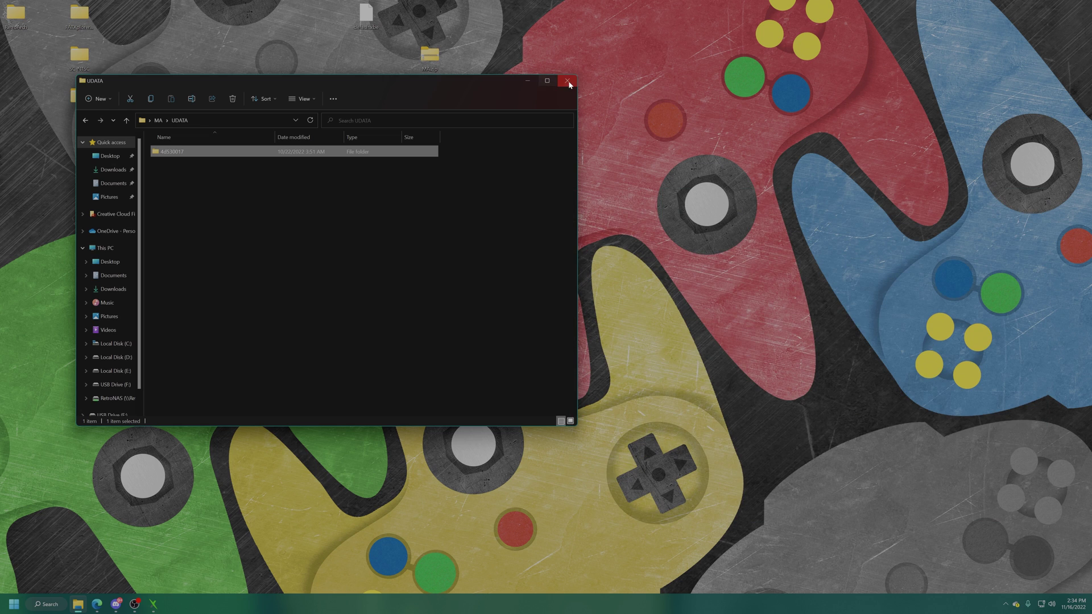
{"action": "left_click", "coordinate": [568, 81]}
Step: Return to FATXplorer, unmount the Xbox memory unit from X, and close the program
{"action": "left_click", "coordinate": [153, 604]}
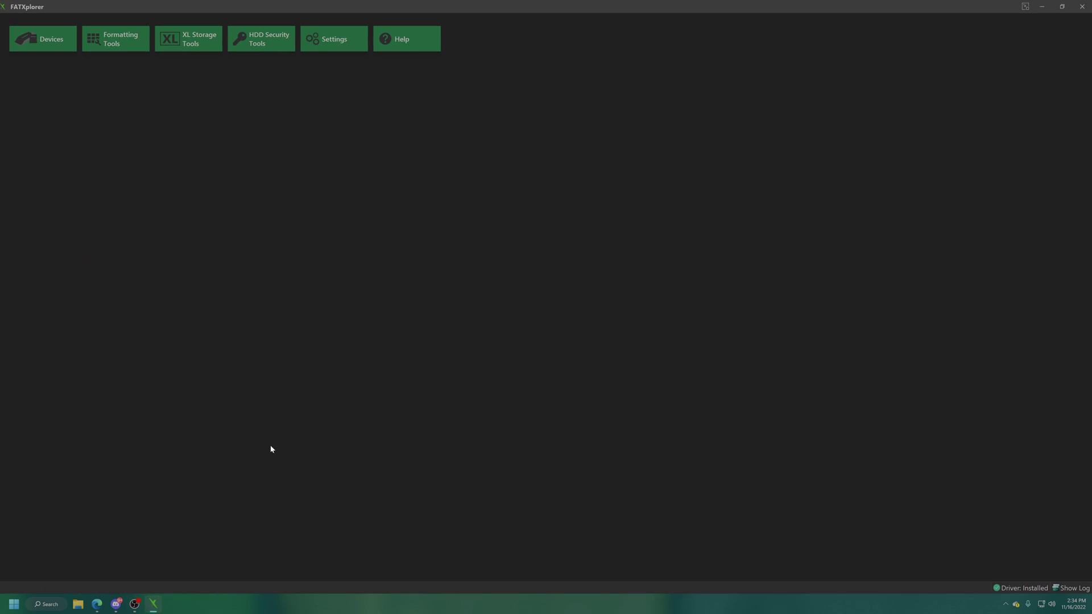
{"action": "left_click", "coordinate": [61, 46]}
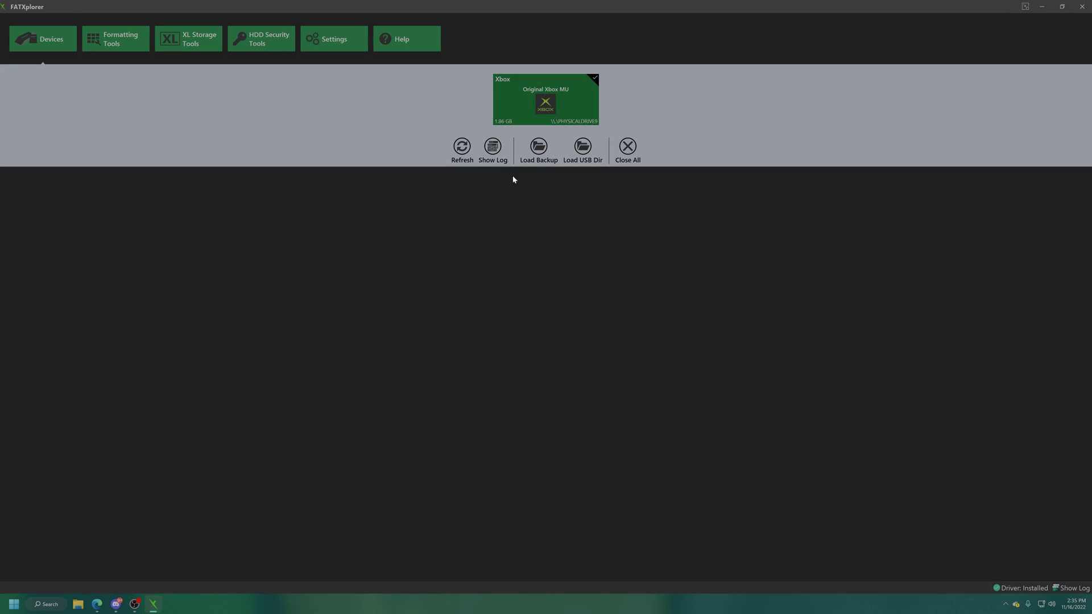
{"action": "left_click", "coordinate": [546, 111]}
{"action": "left_click", "coordinate": [512, 320]}
{"action": "left_click", "coordinate": [1080, 10]}
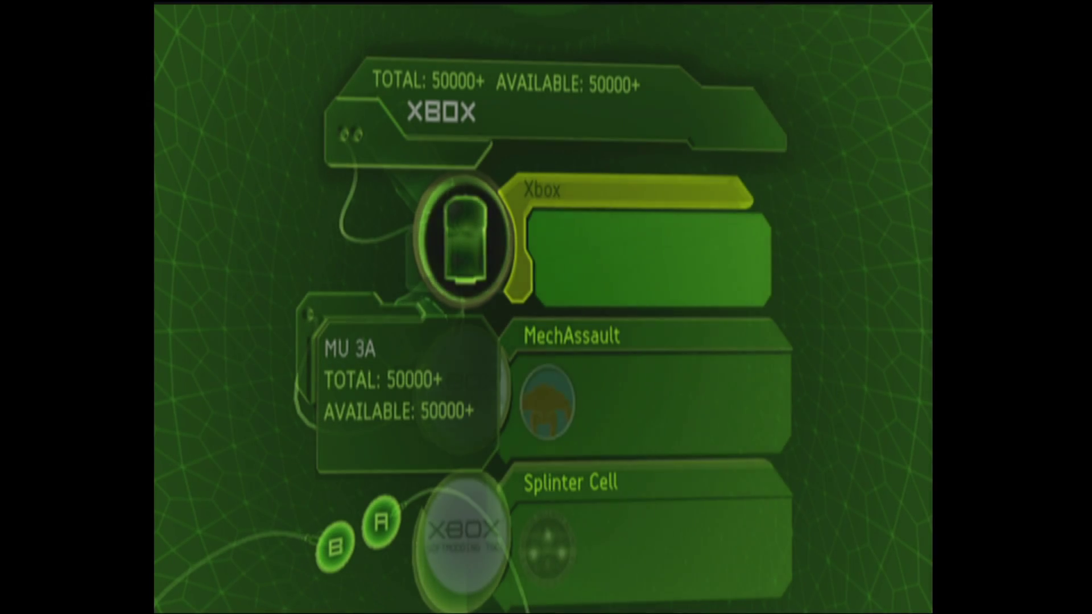
Step: Copy MechAssault's Run Linux save from the memory unit to the Xbox hard disk and leave the save browser
{"action": "key", "text": "Down"}
{"action": "key", "text": "Return"}
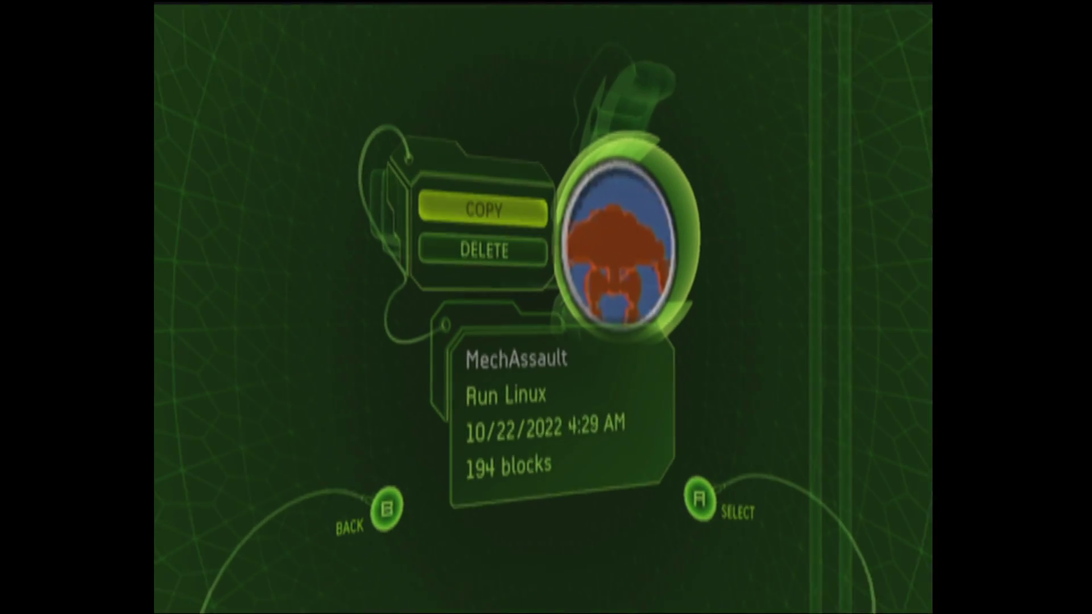
{"action": "key", "text": "Return"}
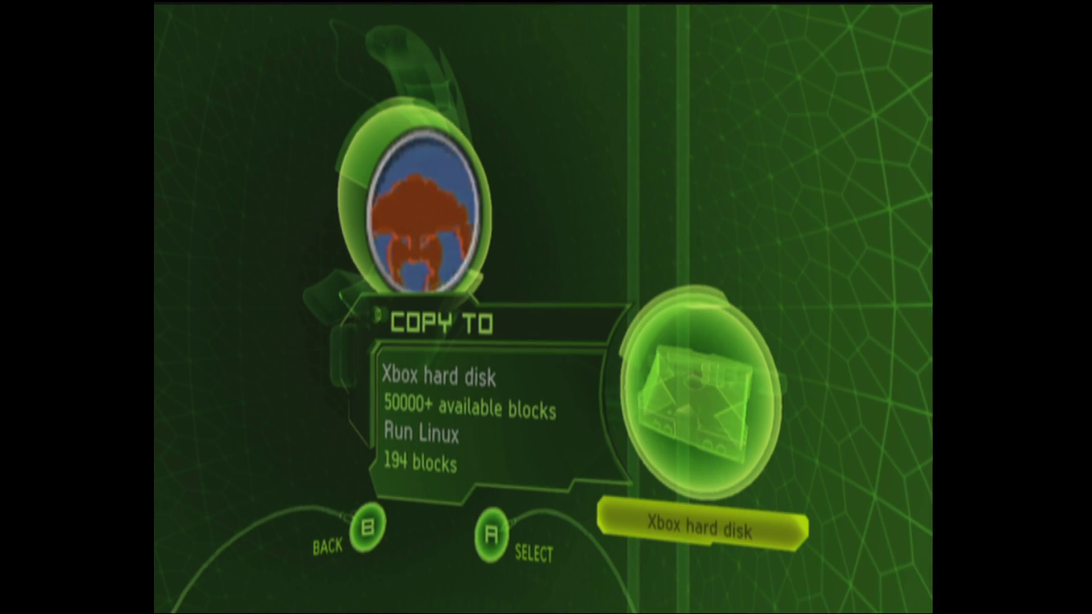
{"action": "key", "text": "Return"}
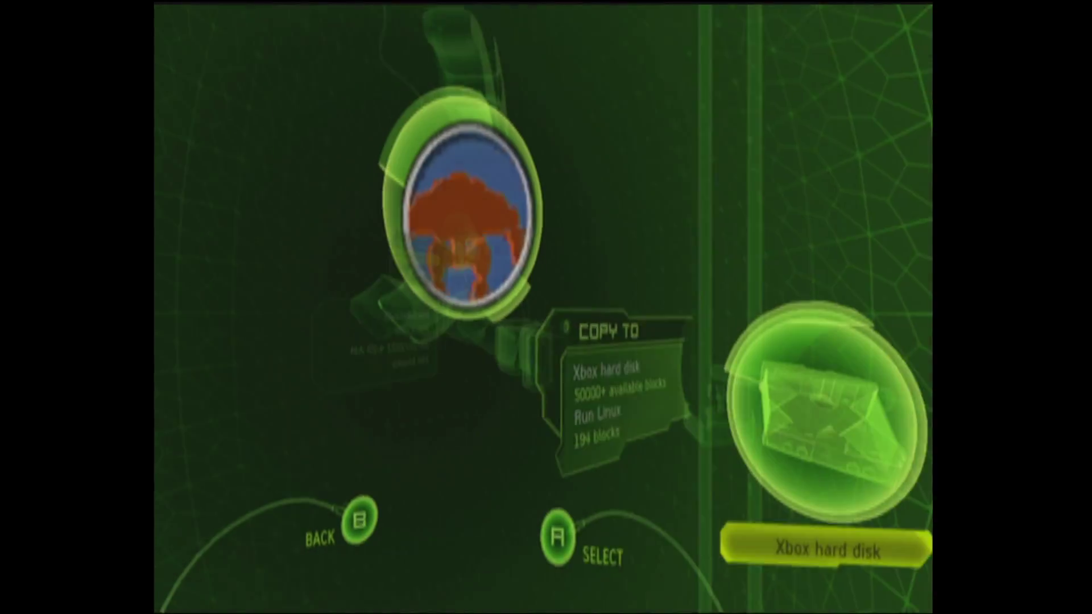
{"action": "key", "text": "Escape"}
{"action": "key", "text": "Escape"}
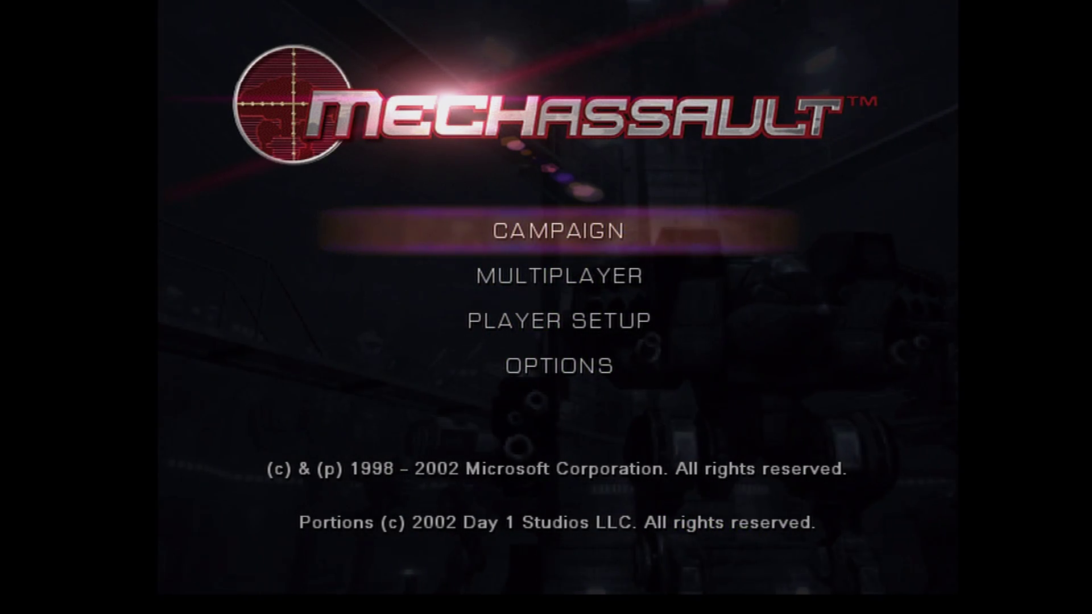
Step: Load Insignia's Setup Assistant through MechAssault's Campaign and register the Xbox
{"action": "key", "text": "Return"}
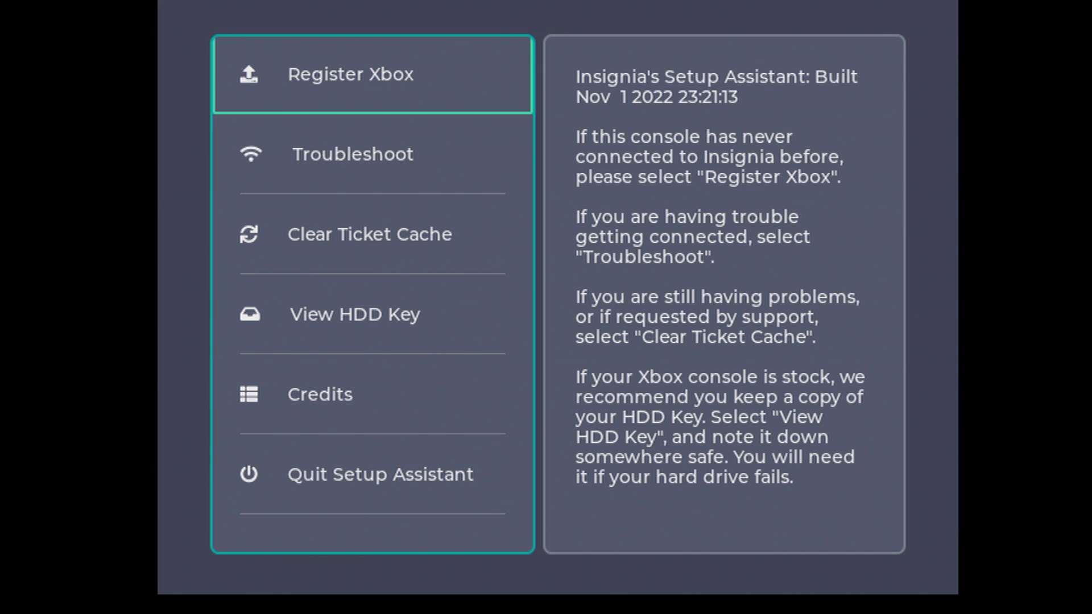
{"action": "key", "text": "Return"}
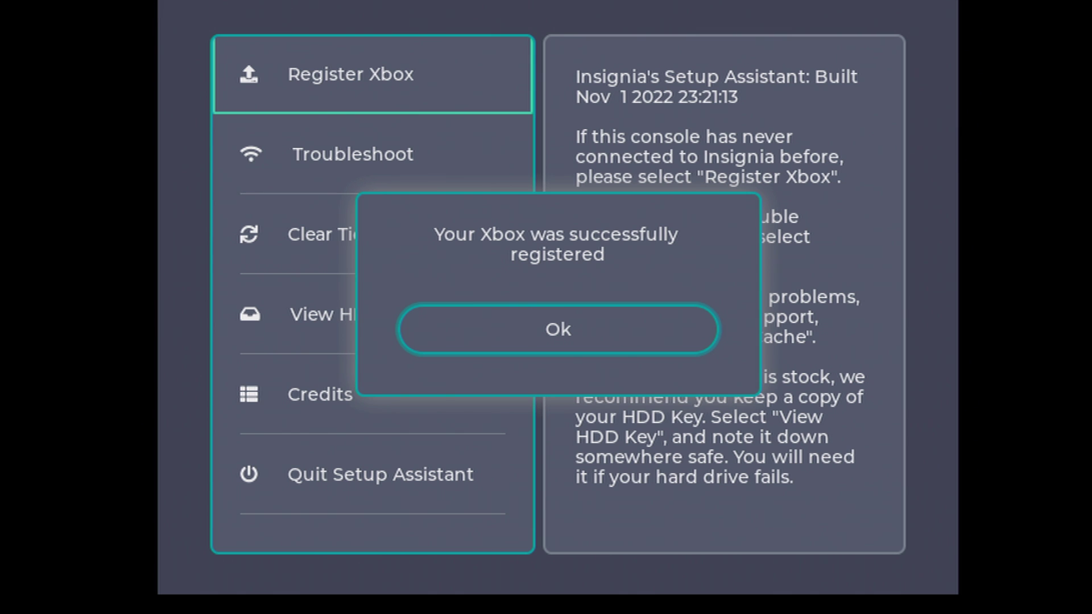
{"action": "key", "text": "Return"}
Step: Quit Insignia's Setup Assistant
{"action": "key", "text": "Down"}
{"action": "key", "text": "Down"}
{"action": "key", "text": "Down"}
{"action": "key", "text": "Down"}
{"action": "key", "text": "Down"}
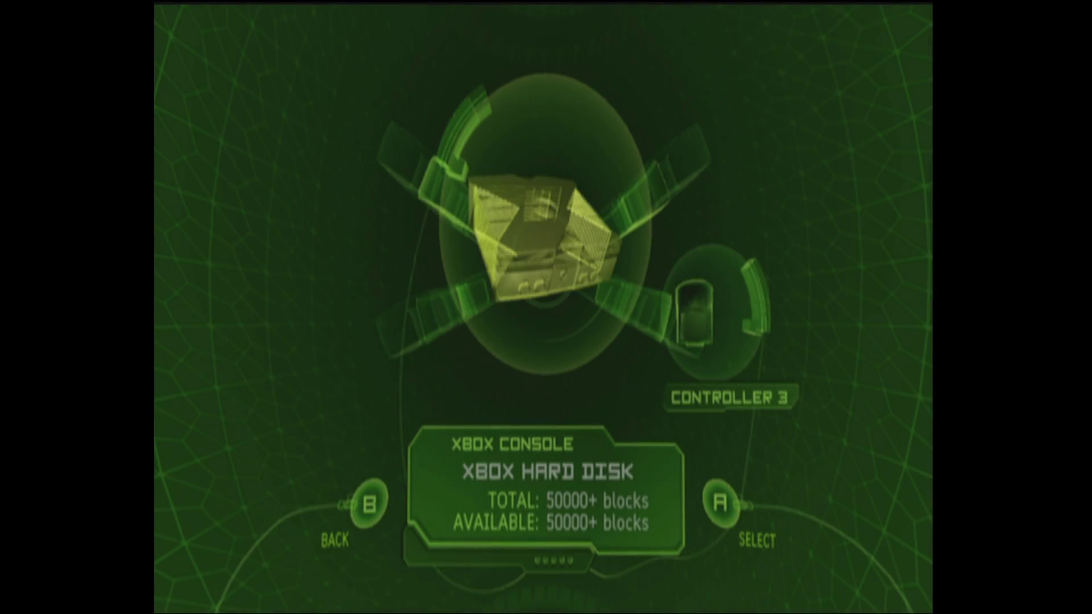
Step: Find MechAssault among the games on the Xbox hard disk and delete it with all its saves
{"action": "key", "text": "Return"}
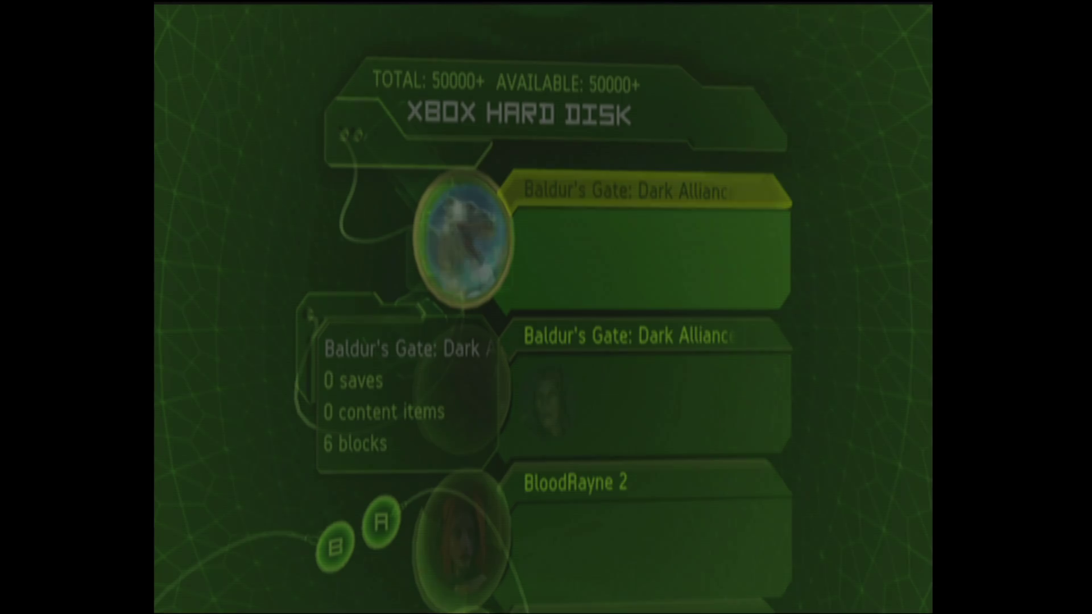
{"action": "key", "text": "Down"}
{"action": "key", "text": "Down"}
{"action": "key", "text": "Down"}
{"action": "key", "text": "Down"}
{"action": "key", "text": "Down"}
{"action": "key", "text": "Down"}
{"action": "key", "text": "Down"}
{"action": "key", "text": "Down"}
{"action": "key", "text": "Down"}
{"action": "key", "text": "Down"}
{"action": "key", "text": "Down"}
{"action": "key", "text": "Down"}
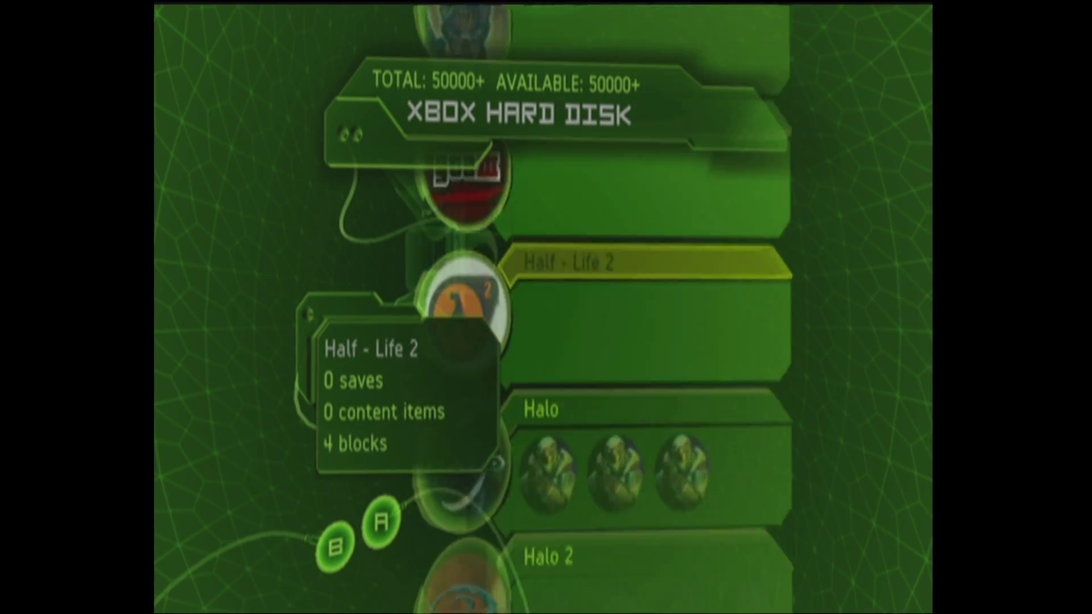
{"action": "key", "text": "Up"}
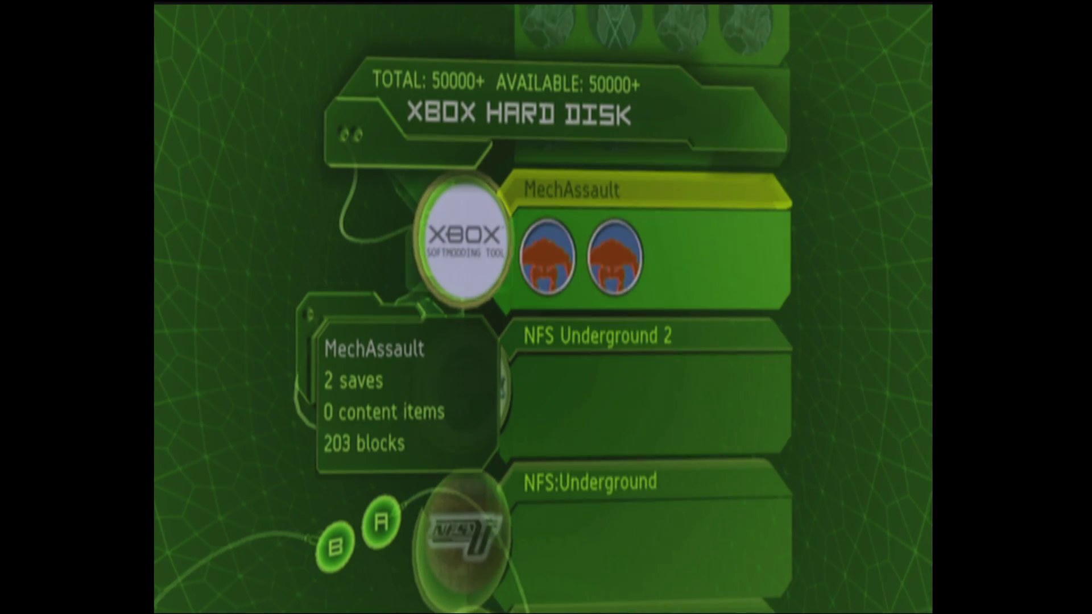
{"action": "key", "text": "Return"}
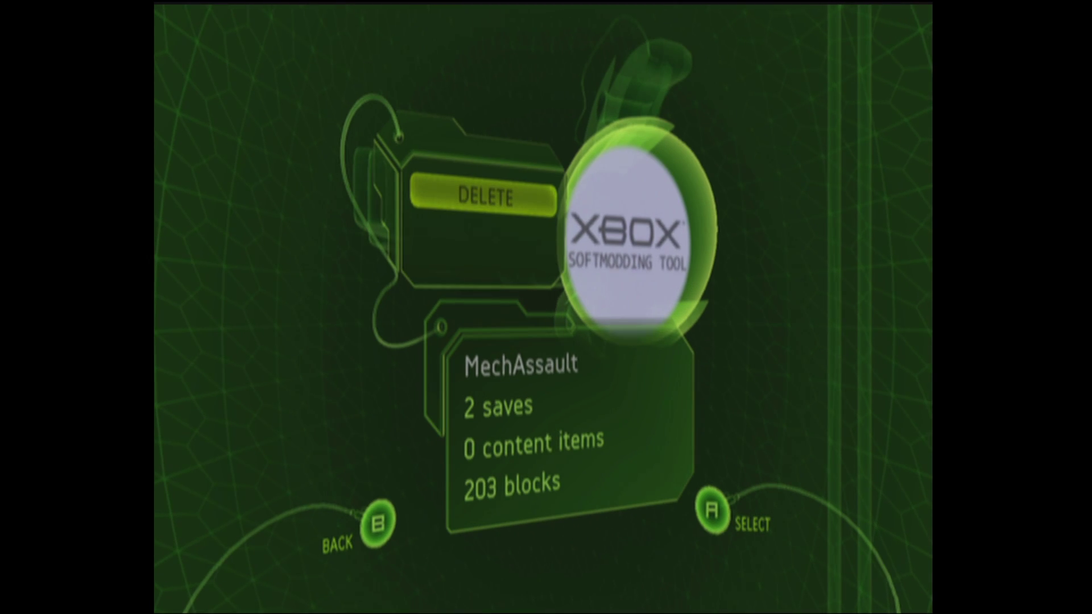
{"action": "key", "text": "Return"}
{"action": "key", "text": "Left"}
{"action": "key", "text": "Return"}
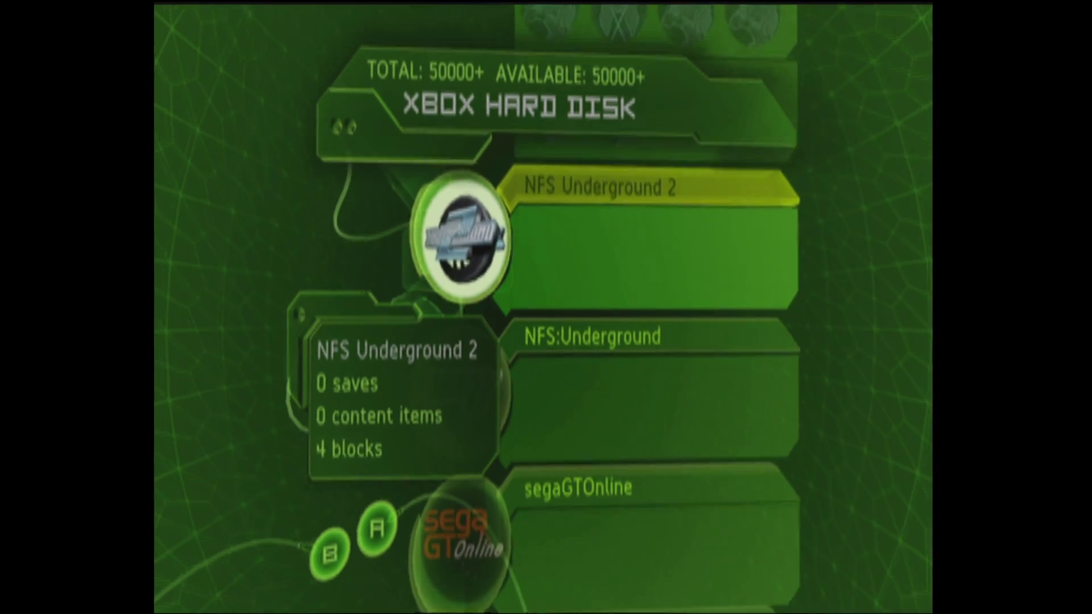
Step: Delete Splinter Cell with all its saves from the Xbox hard disk and leave the game list
{"action": "key", "text": "Down"}
{"action": "key", "text": "Down"}
{"action": "key", "text": "Return"}
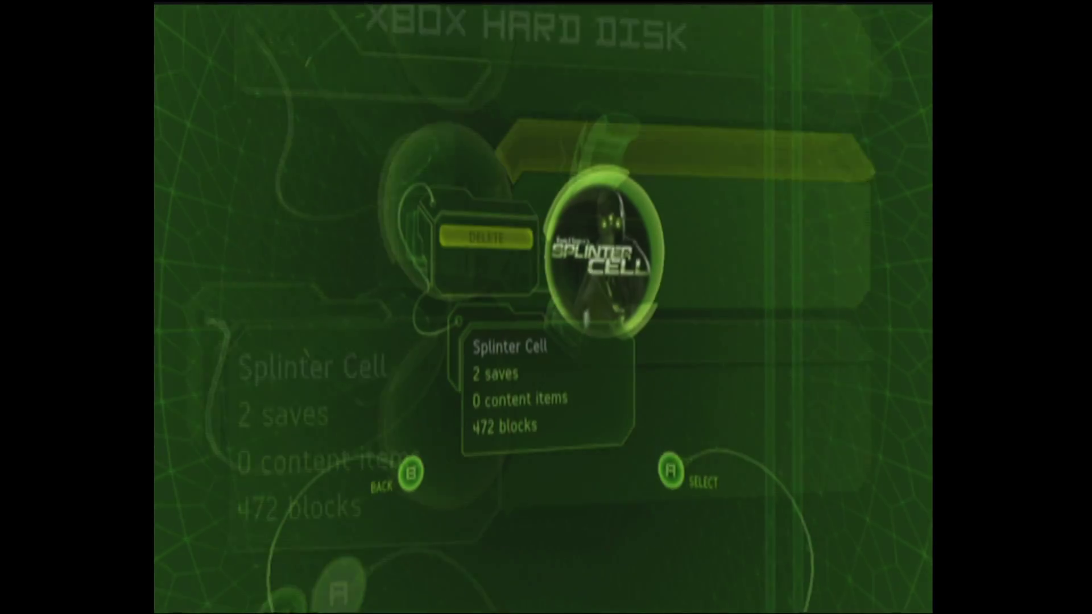
{"action": "key", "text": "Return"}
{"action": "key", "text": "Left"}
{"action": "key", "text": "Return"}
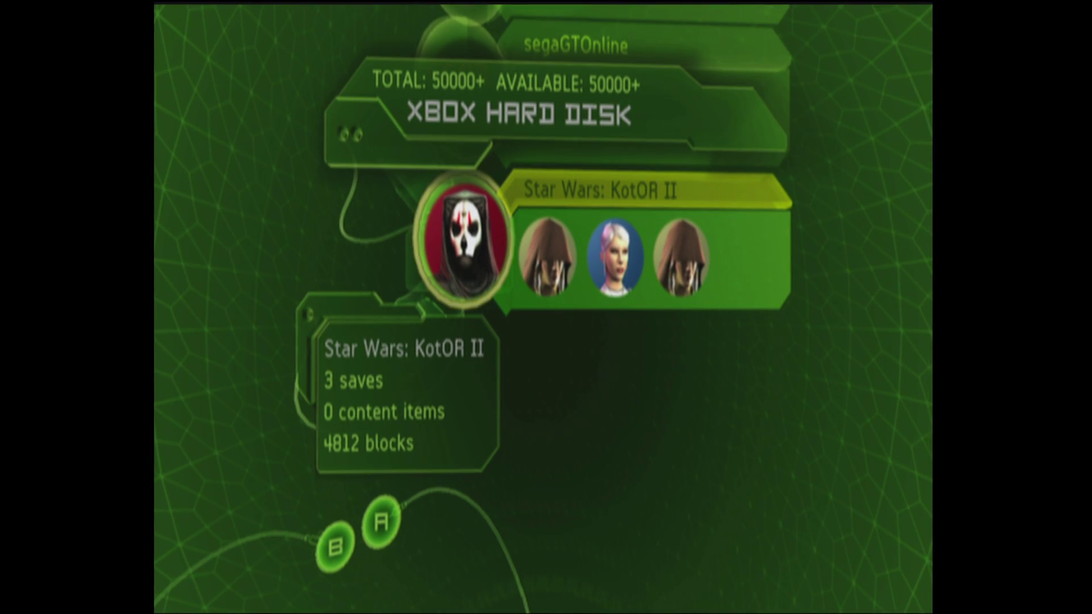
{"action": "key", "text": "Escape"}
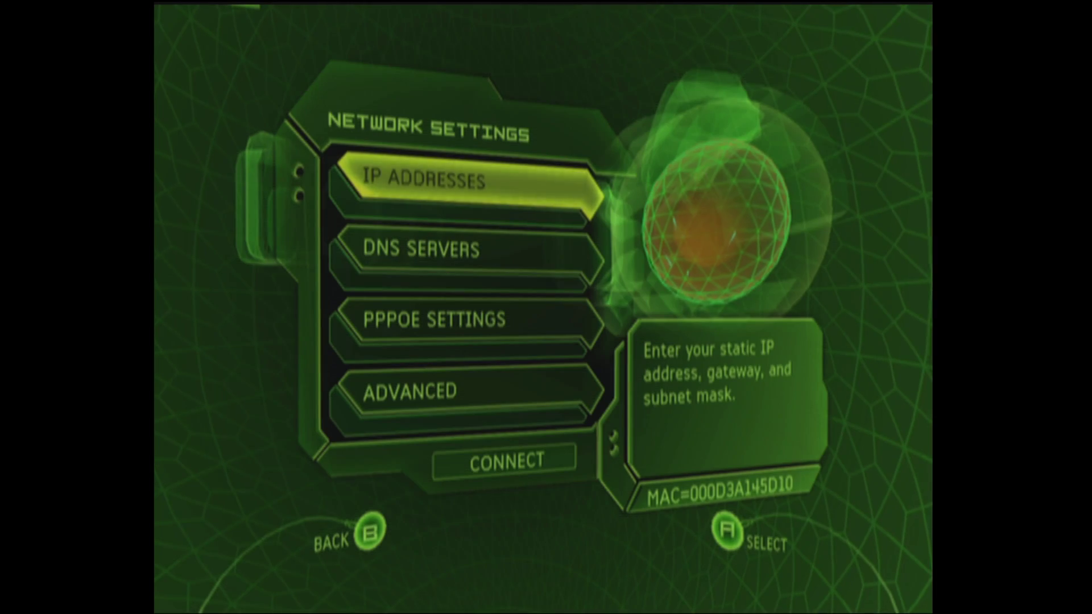
Step: Attempt the Xbox Live connection with the current network settings, and return to the dashboard's main menu
{"action": "key", "text": "Down"}
{"action": "key", "text": "Down"}
{"action": "key", "text": "Down"}
{"action": "key", "text": "Down"}
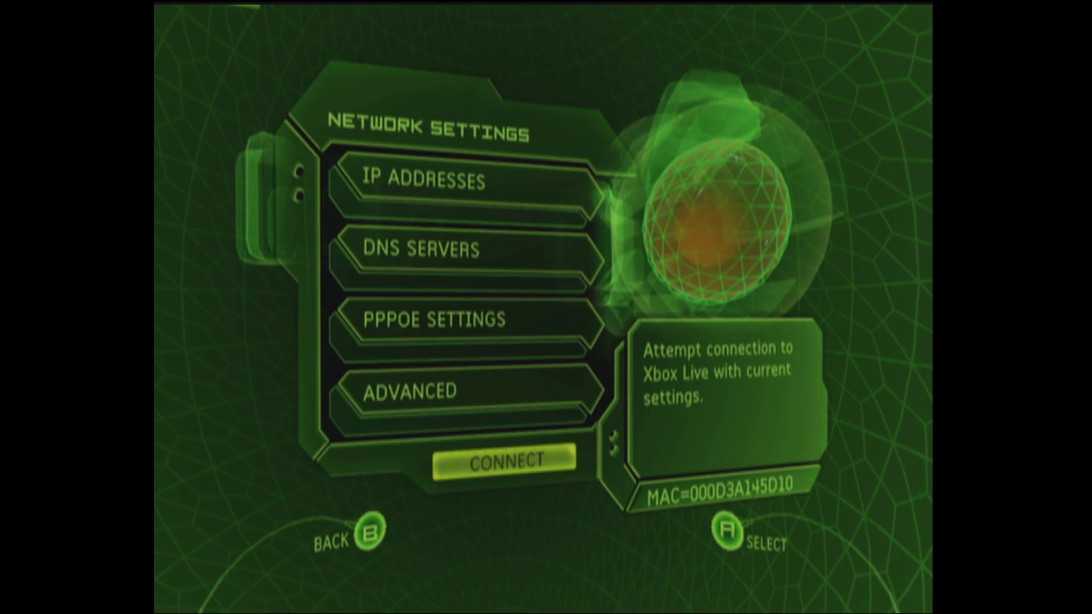
{"action": "key", "text": "Return"}
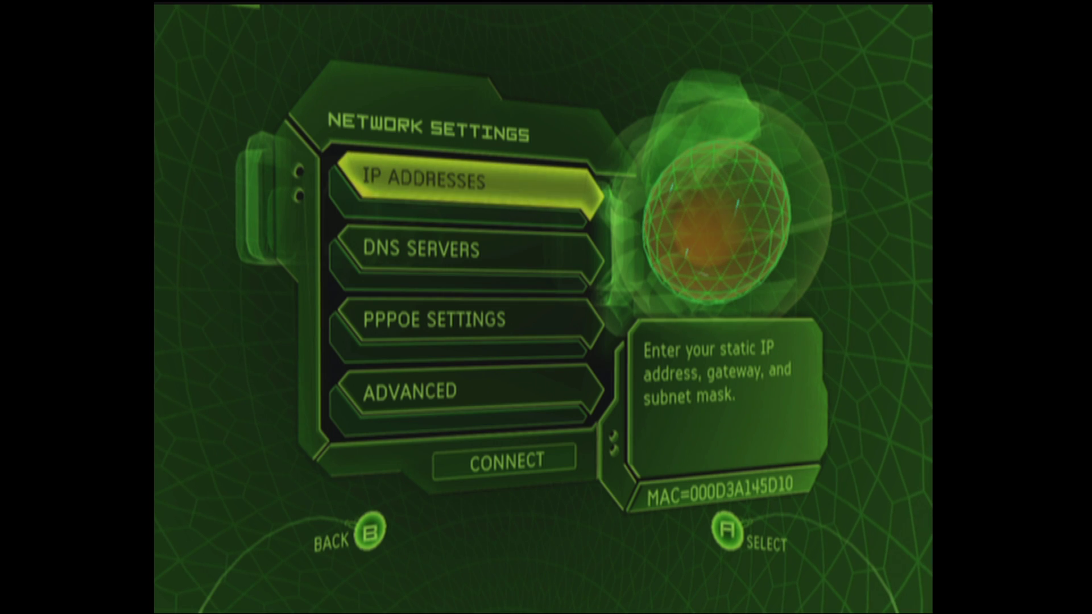
{"action": "key", "text": "Escape"}
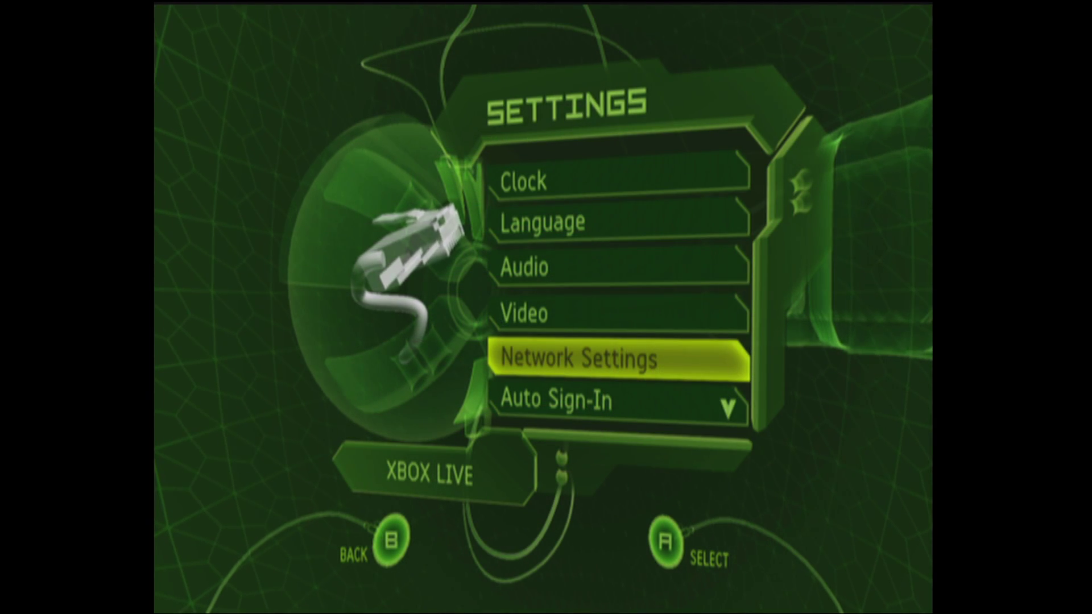
{"action": "key", "text": "Escape"}
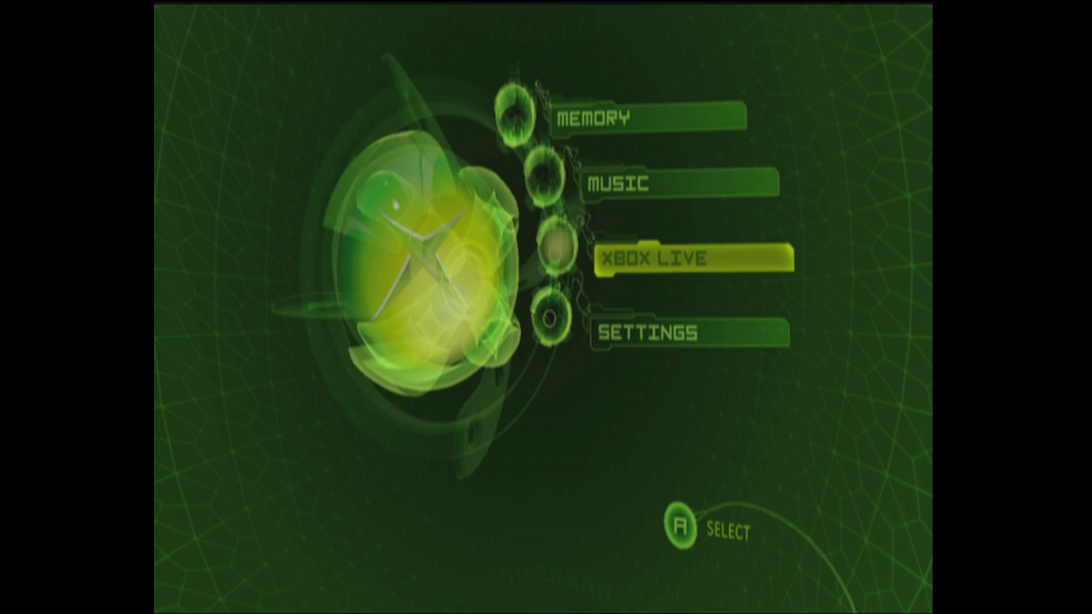
Step: Start the Xbox Live account signup and set the billing region to United States
{"action": "key", "text": "Return"}
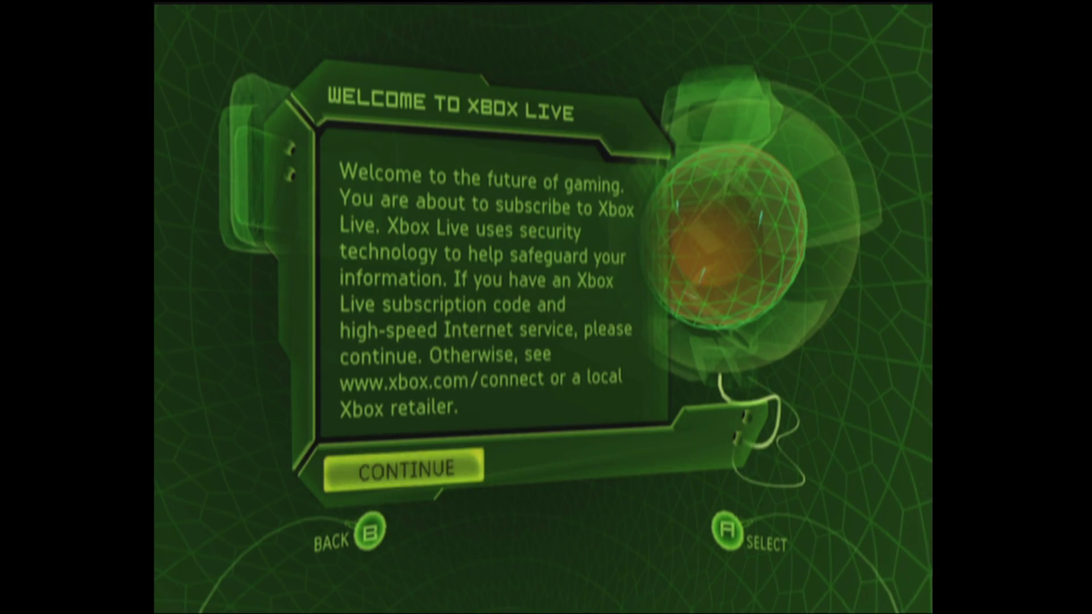
{"action": "key", "text": "Return"}
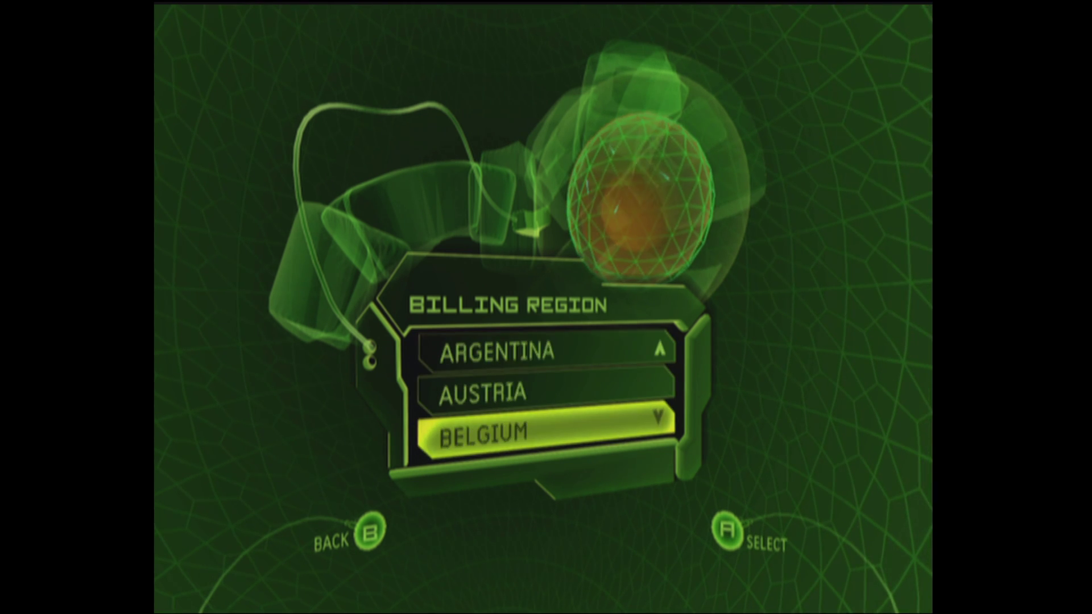
{"action": "key", "text": "Down"}
{"action": "key", "text": "Down"}
{"action": "key", "text": "Down"}
{"action": "key", "text": "Down"}
{"action": "key", "text": "Down"}
{"action": "key", "text": "Down"}
{"action": "key", "text": "Up"}
{"action": "key", "text": "Up"}
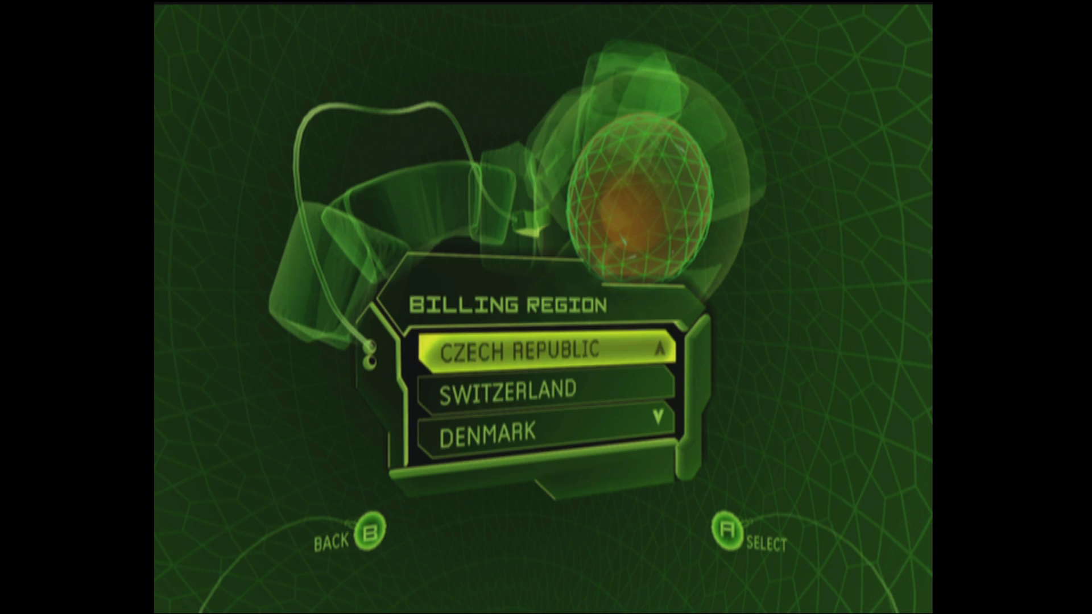
{"action": "key", "text": "Up"}
{"action": "key", "text": "Up"}
{"action": "key", "text": "Up"}
{"action": "key", "text": "Up"}
{"action": "key", "text": "Up"}
{"action": "key", "text": "Up"}
{"action": "key", "text": "Up"}
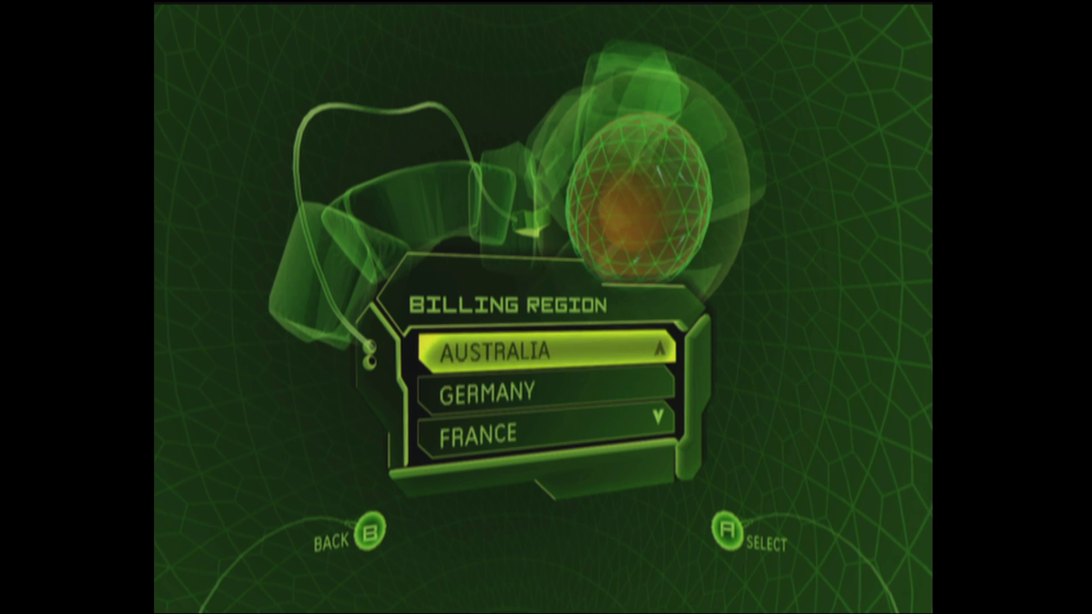
{"action": "key", "text": "Up"}
{"action": "key", "text": "Up"}
{"action": "key", "text": "Up"}
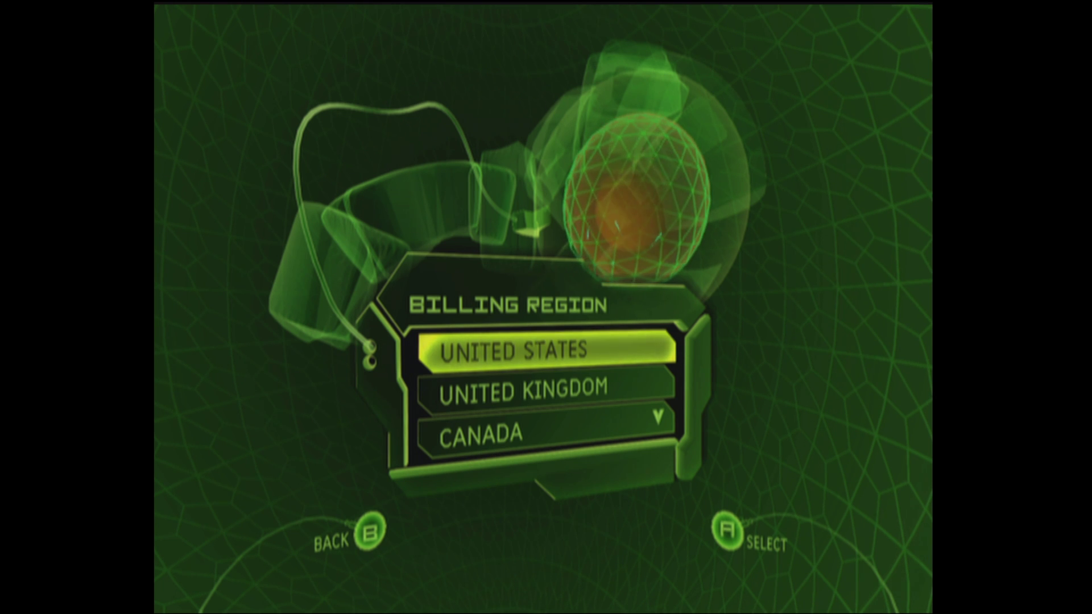
{"action": "key", "text": "Return"}
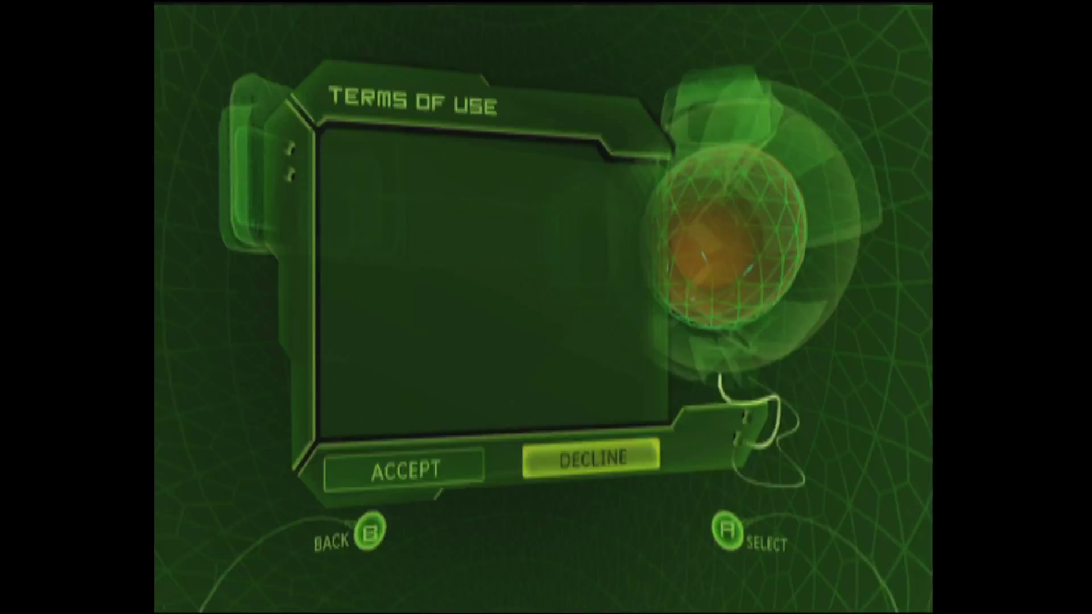
Step: Read through the Insignia Terms of Use and accept them
{"action": "key", "text": "Down"}
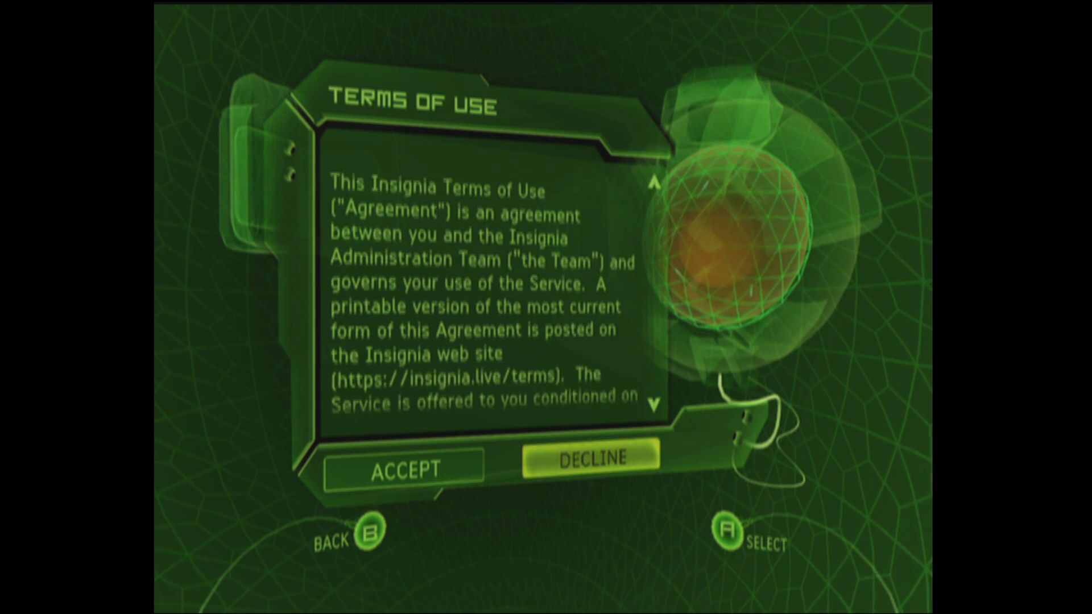
{"action": "key", "text": "Down"}
{"action": "key", "text": "Down"}
{"action": "key", "text": "Down"}
{"action": "key", "text": "Down"}
{"action": "key", "text": "Down"}
{"action": "key", "text": "Down"}
{"action": "key", "text": "Down"}
{"action": "key", "text": "Down"}
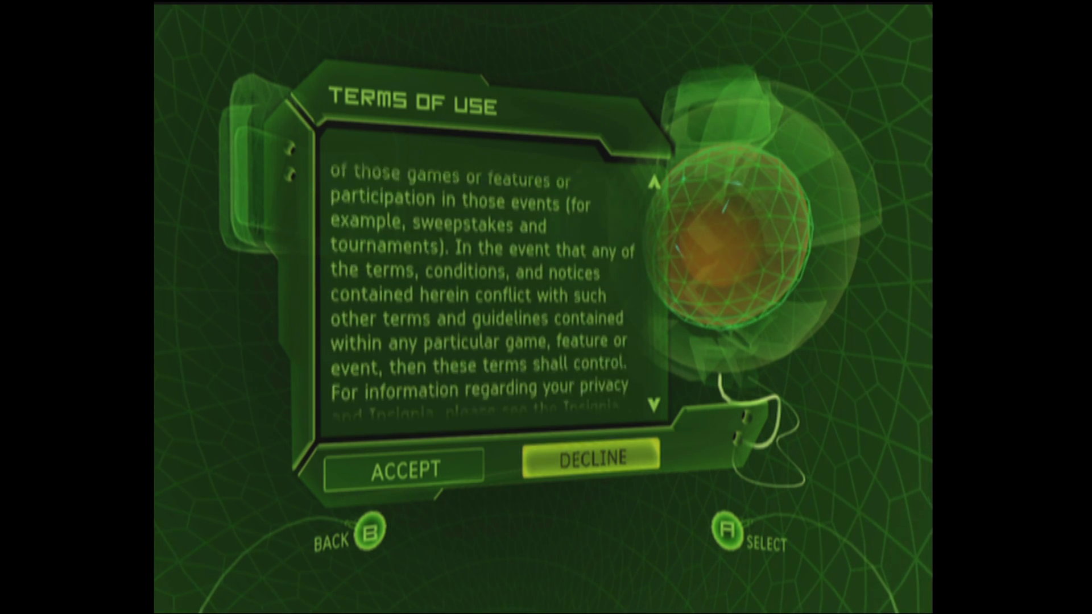
{"action": "key", "text": "Down"}
{"action": "key", "text": "Down"}
{"action": "key", "text": "Down"}
{"action": "key", "text": "Down"}
{"action": "key", "text": "Down"}
{"action": "key", "text": "Down"}
{"action": "key", "text": "Down"}
{"action": "key", "text": "Down"}
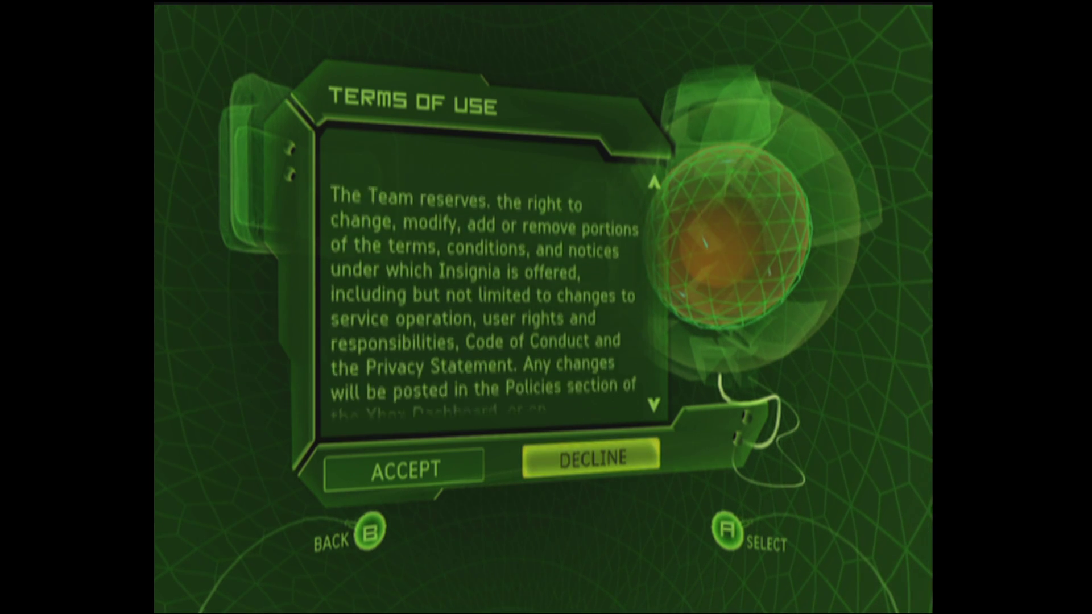
{"action": "key", "text": "Down"}
{"action": "key", "text": "Down"}
{"action": "key", "text": "Down"}
{"action": "key", "text": "Down"}
{"action": "key", "text": "Down"}
{"action": "key", "text": "Down"}
{"action": "key", "text": "Down"}
{"action": "key", "text": "Down"}
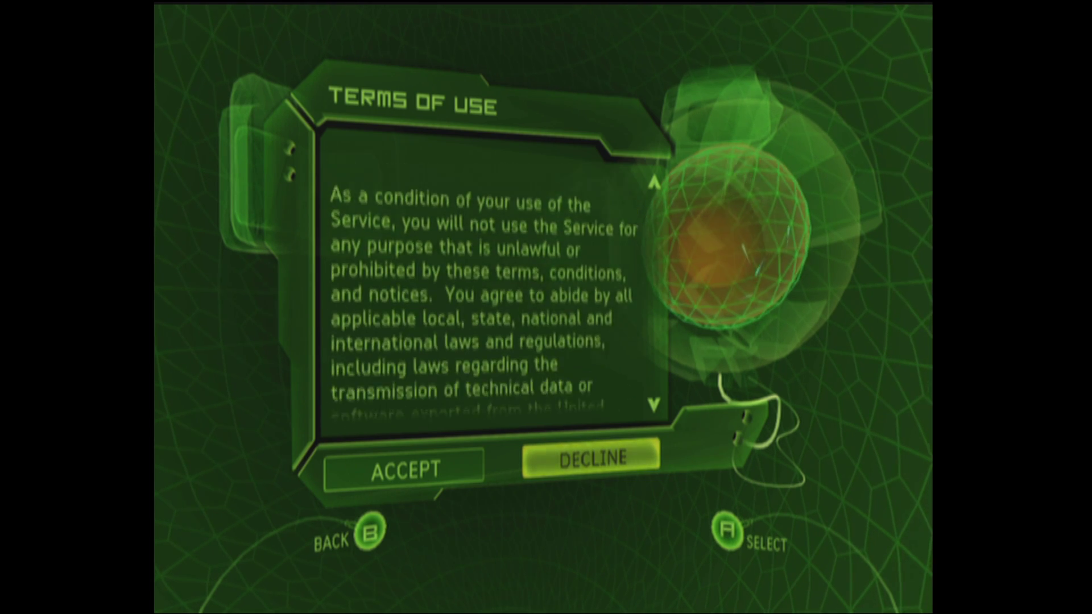
{"action": "key", "text": "Down"}
{"action": "key", "text": "Down"}
{"action": "key", "text": "Down"}
{"action": "key", "text": "Down"}
{"action": "key", "text": "Down"}
{"action": "key", "text": "Down"}
{"action": "key", "text": "Down"}
{"action": "key", "text": "Down"}
{"action": "key", "text": "Left"}
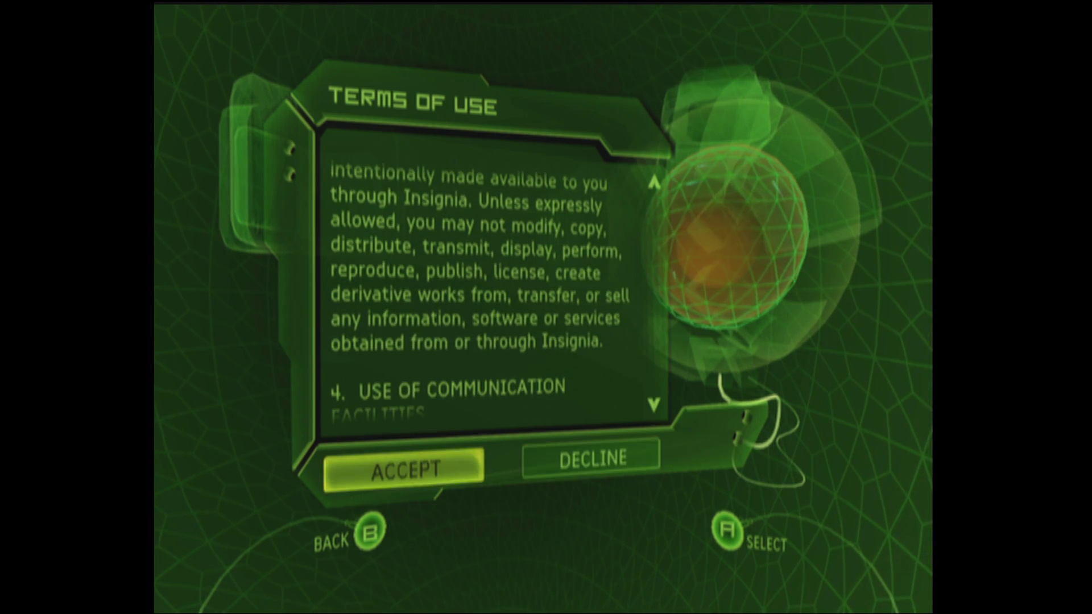
{"action": "key", "text": "Return"}
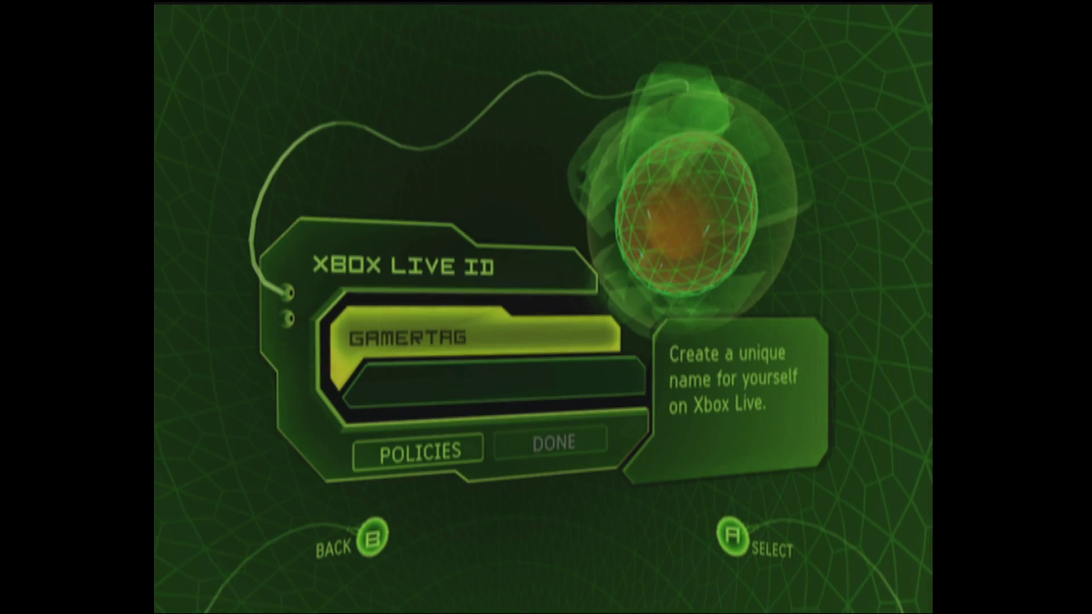
Step: Set the gamertag of the new Xbox Live account to IceStrike256
{"action": "key", "text": "Return"}
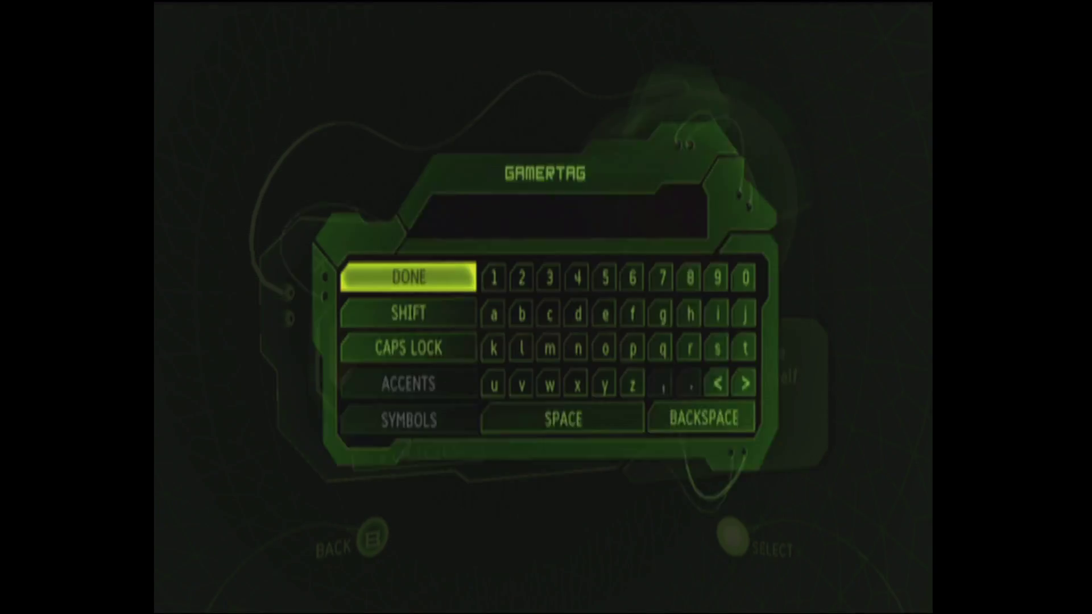
{"action": "key", "text": "Down"}
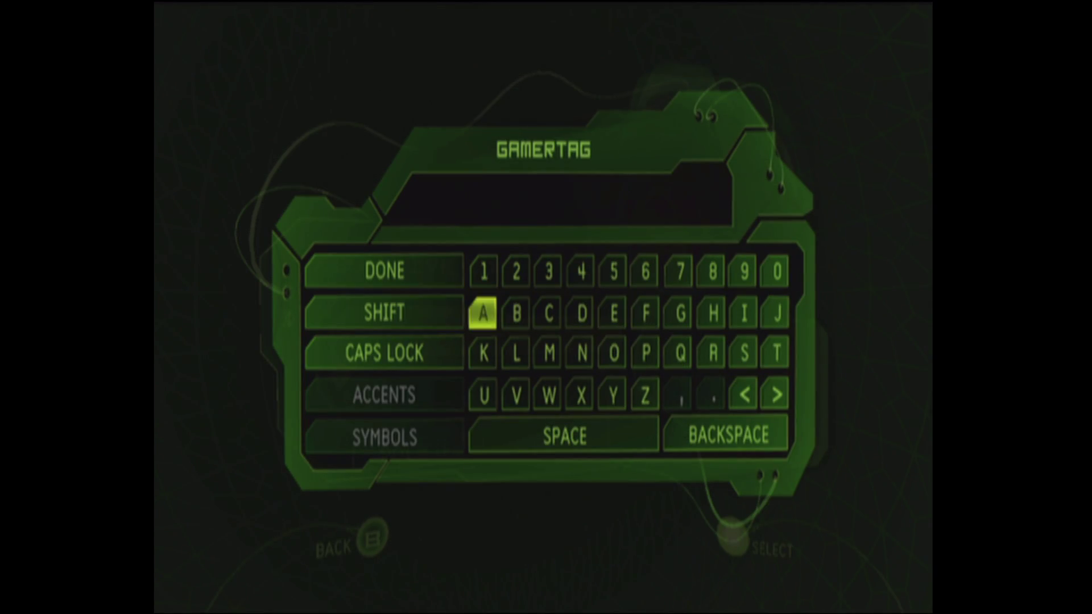
{"action": "type", "text": "IceStrike256"}
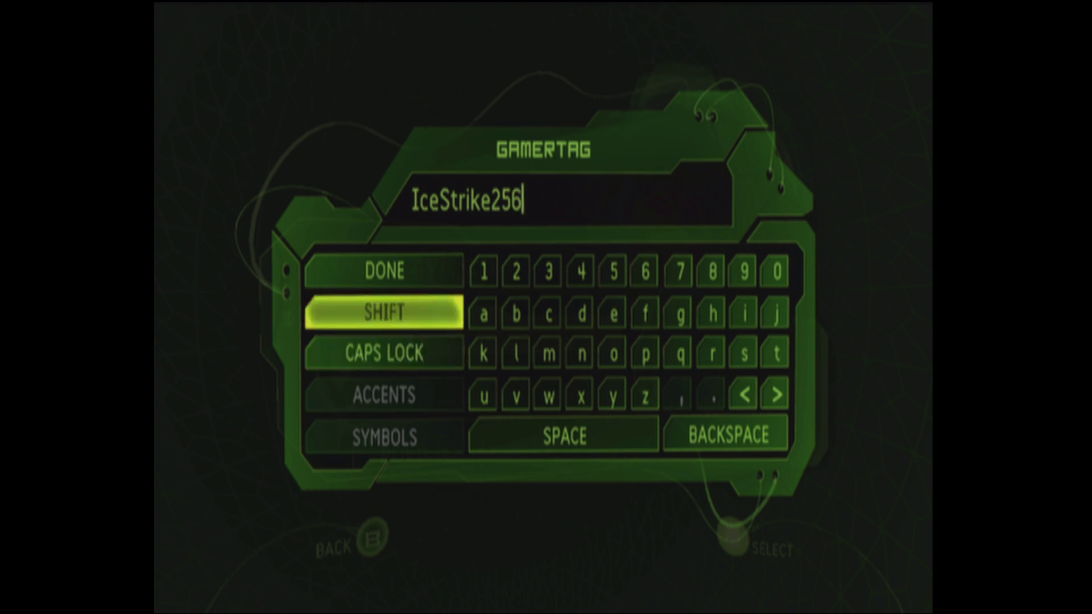
{"action": "key", "text": "Return"}
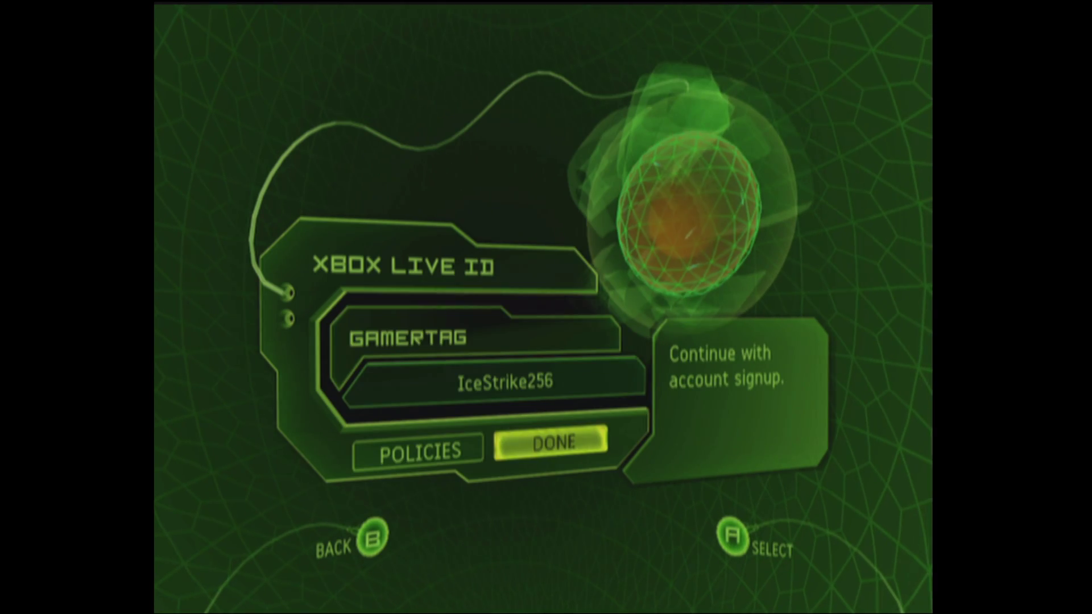
Step: Continue signup with the chosen gamertag, proceed past the refunds notice, and set the payment method to VISA
{"action": "key", "text": "Return"}
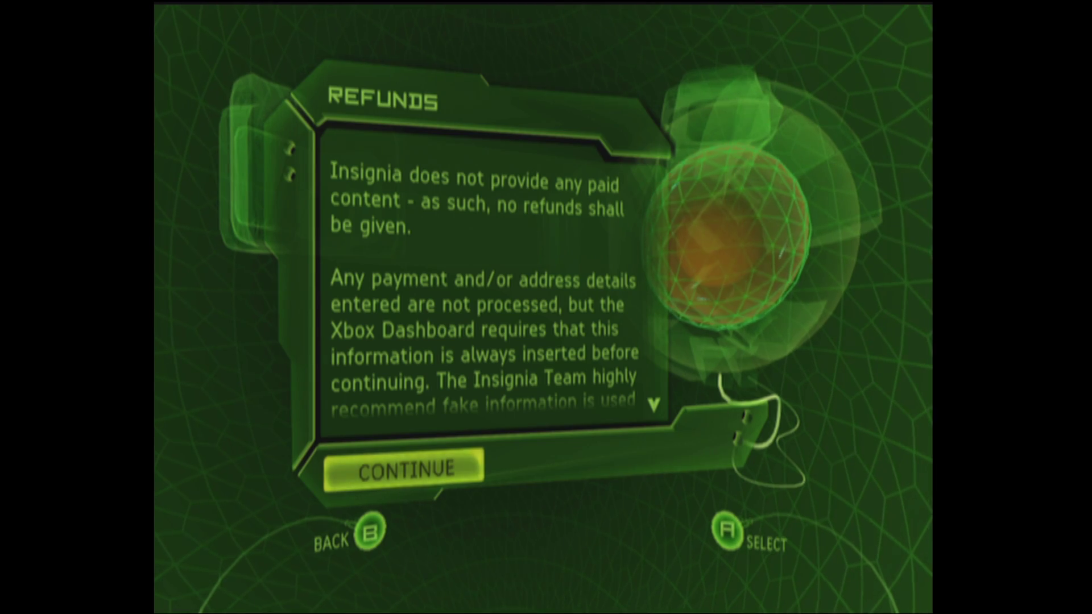
{"action": "key", "text": "Return"}
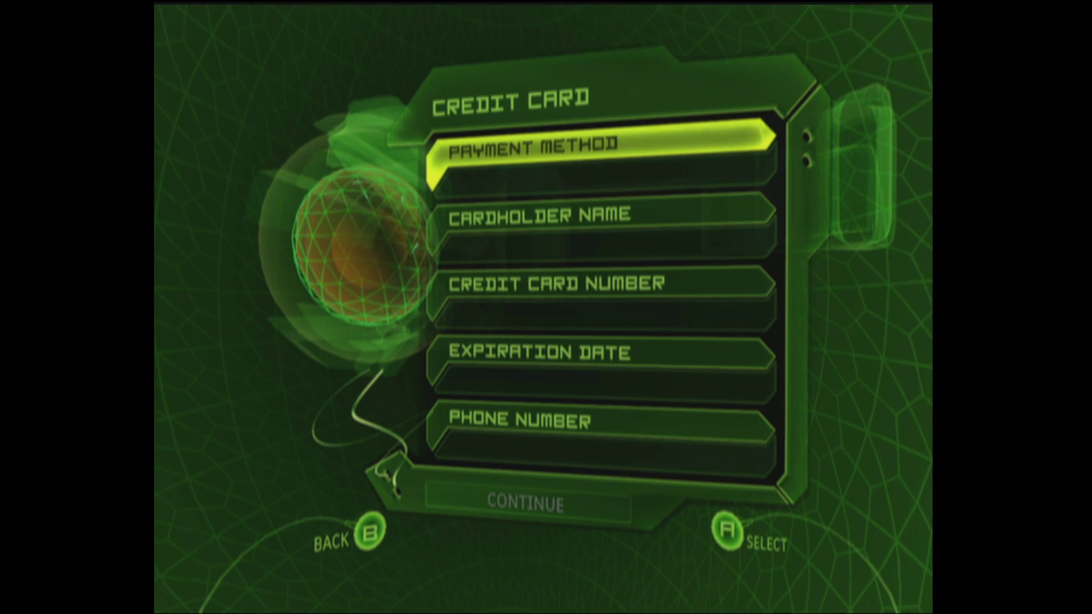
{"action": "key", "text": "Return"}
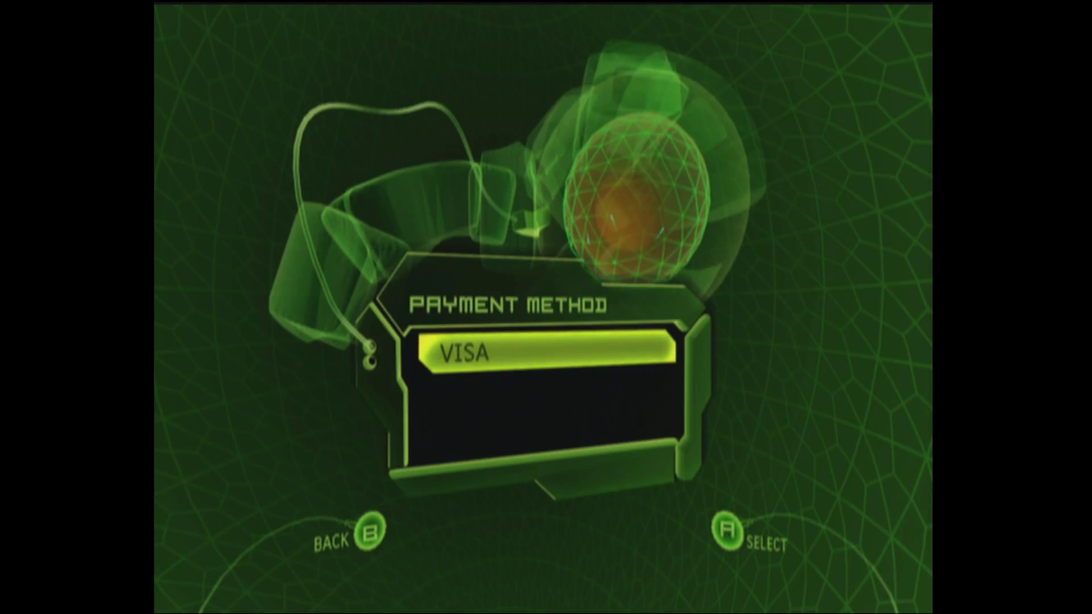
{"action": "key", "text": "Return"}
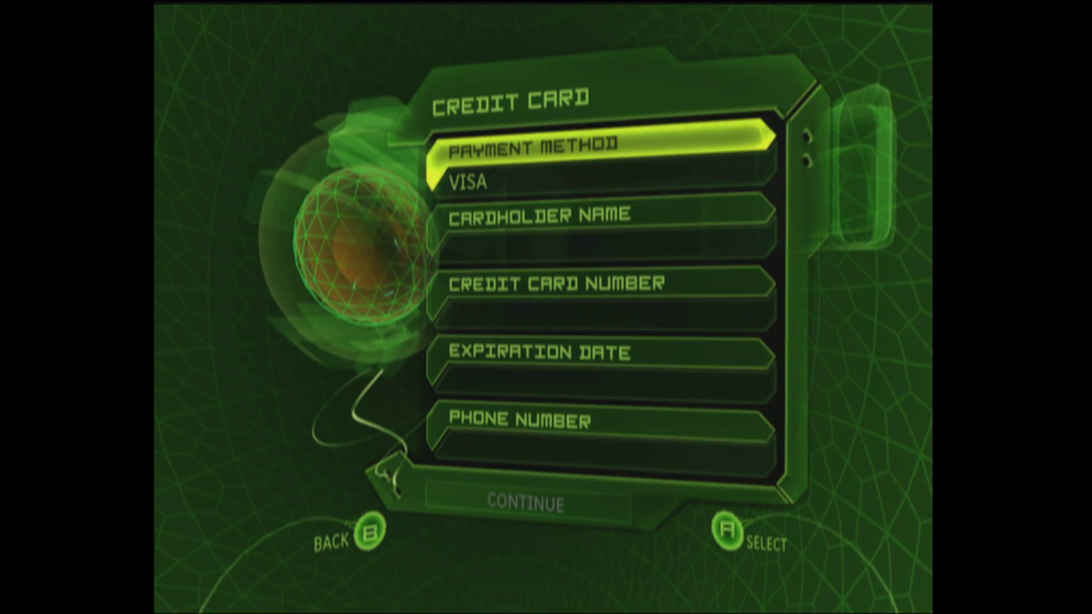
Step: Fill in the cardholder name of the credit card form with placeholder text
{"action": "key", "text": "Down"}
{"action": "key", "text": "Return"}
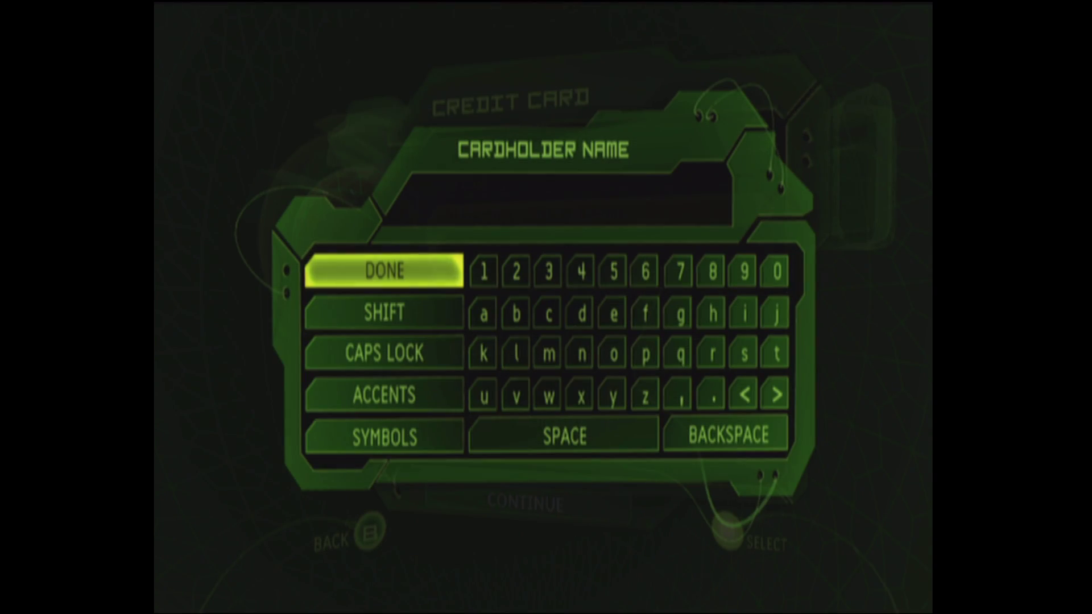
{"action": "key", "text": "Right"}
{"action": "key", "text": "Down"}
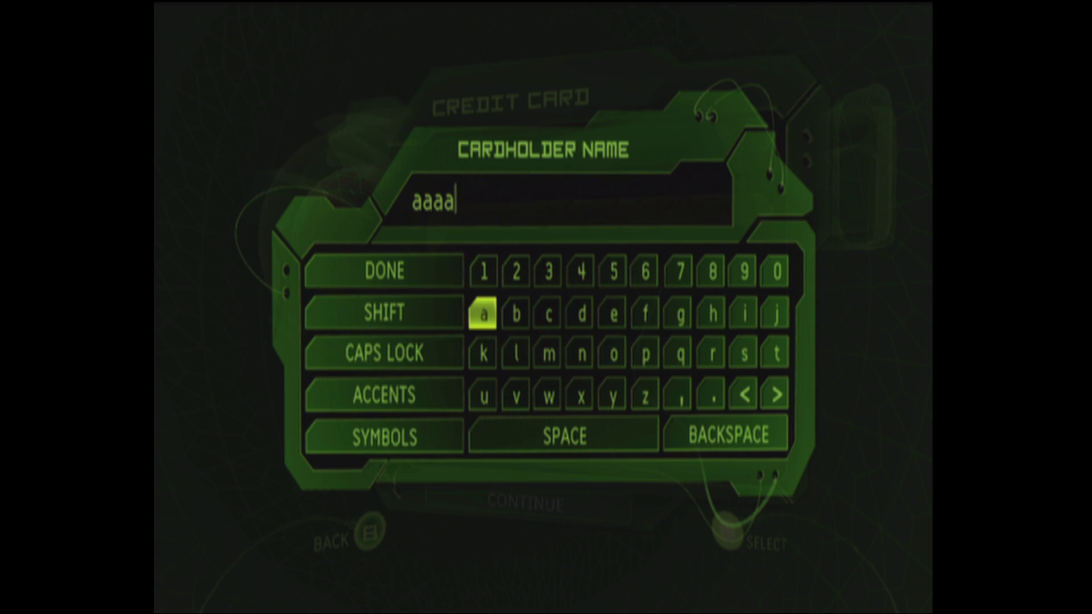
{"action": "key", "text": "Left"}
{"action": "key", "text": "Return"}
{"action": "key", "text": "Down"}
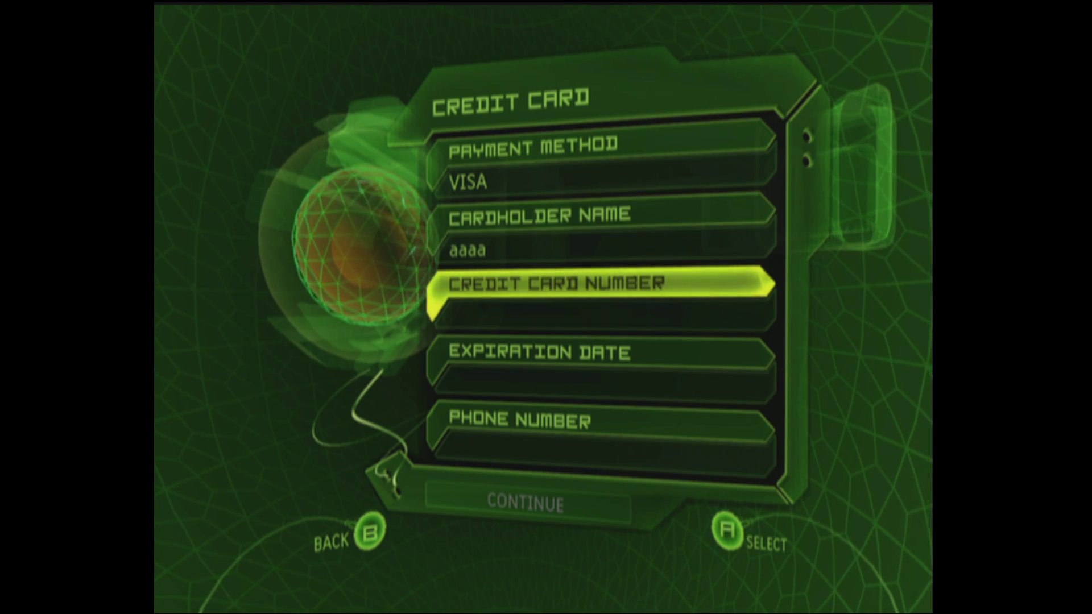
Step: Enter the credit card number in the credit card form
{"action": "key", "text": "Return"}
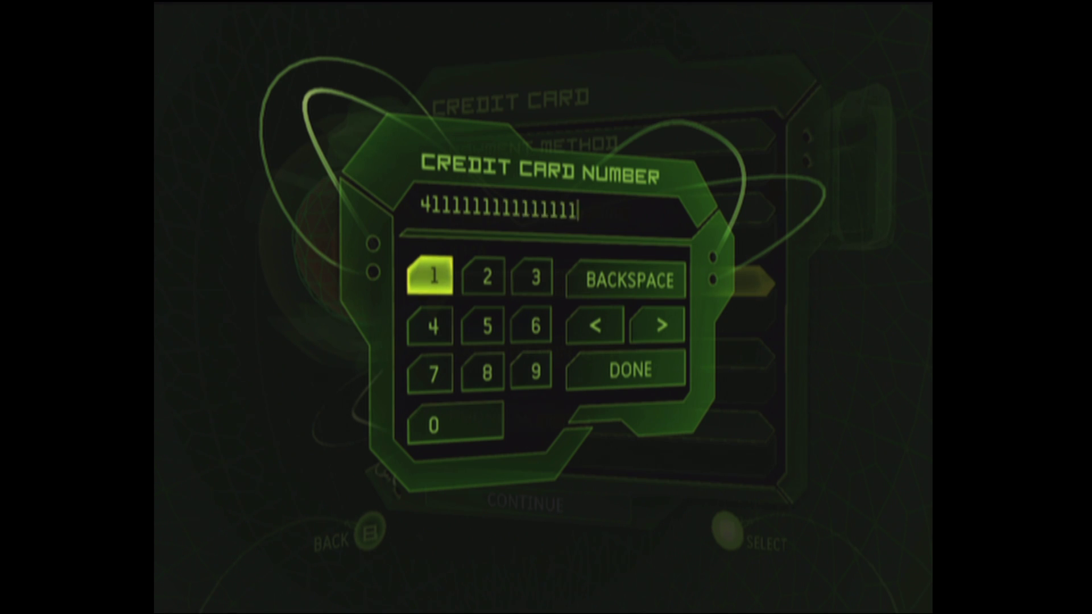
{"action": "key", "text": "Right"}
{"action": "key", "text": "Right"}
{"action": "key", "text": "Right"}
{"action": "key", "text": "Down"}
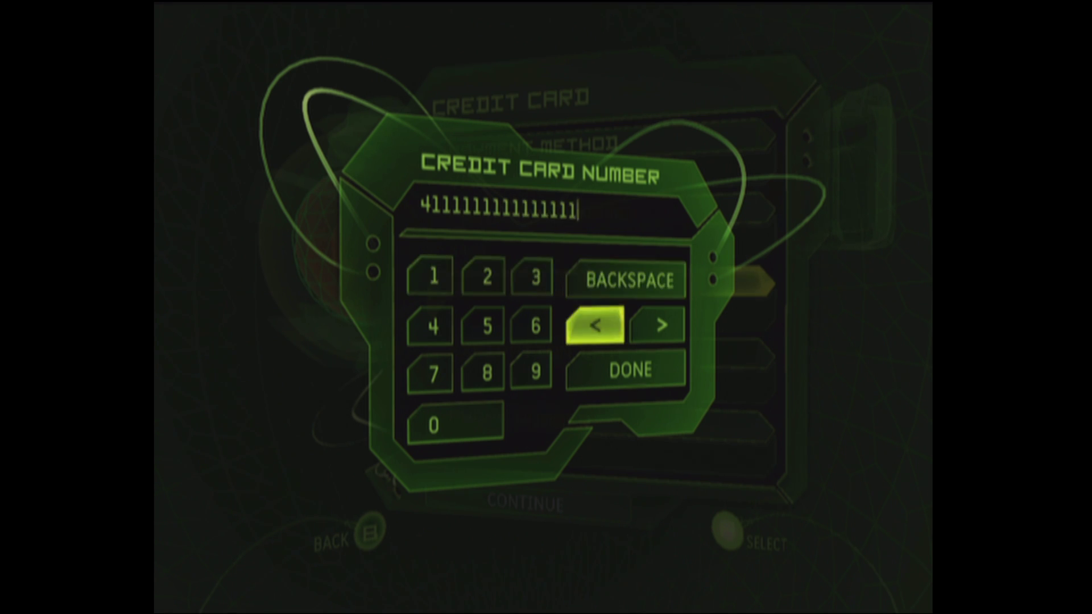
{"action": "key", "text": "Down"}
{"action": "key", "text": "Return"}
{"action": "key", "text": "Down"}
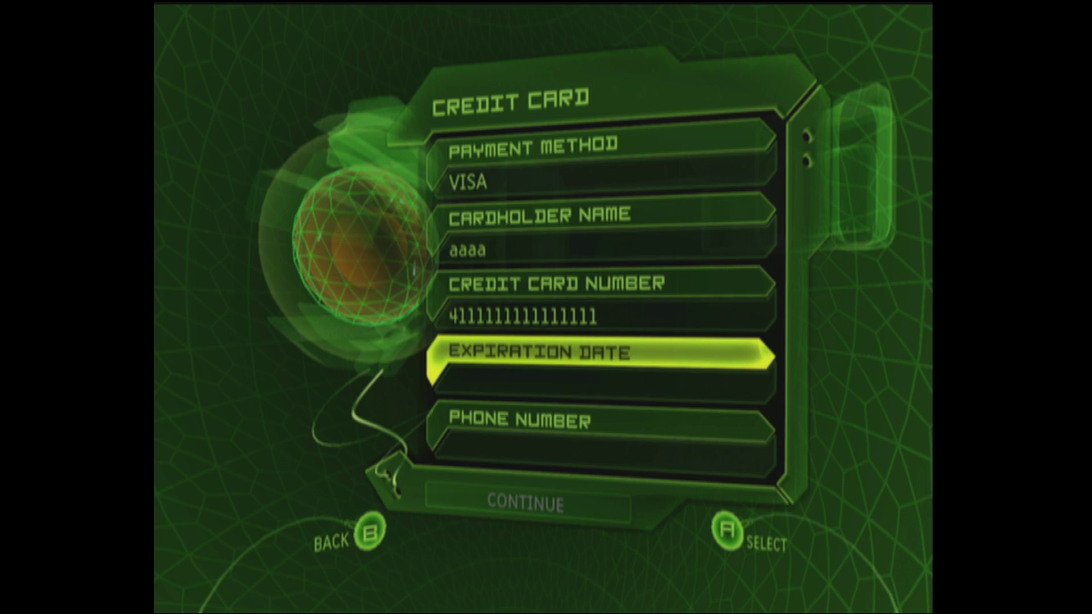
Step: Set the credit card's expiration date to 02/2032
{"action": "key", "text": "Return"}
{"action": "key", "text": "Up"}
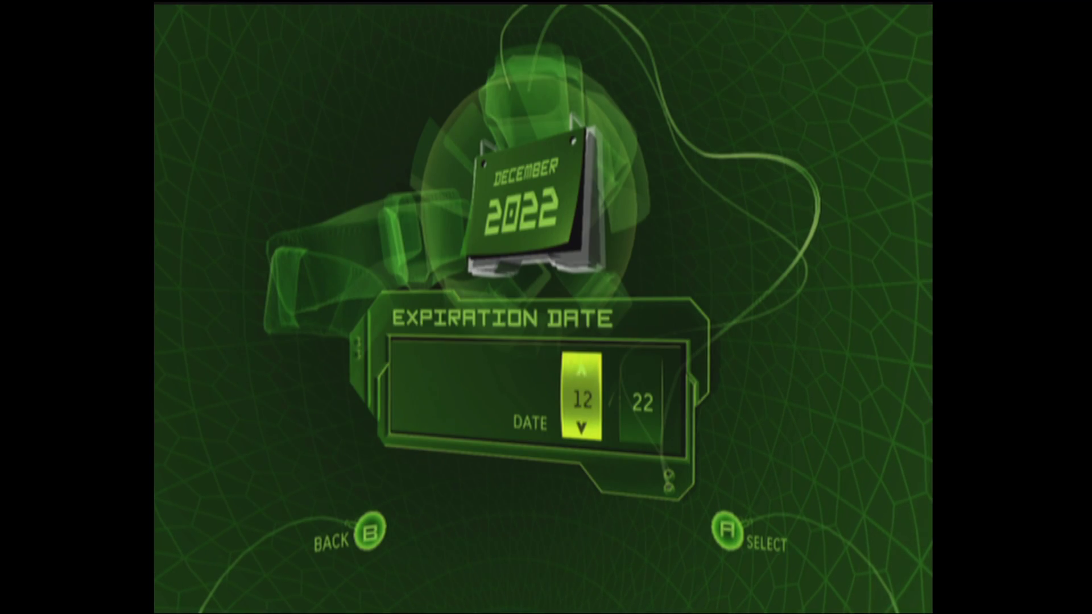
{"action": "key", "text": "Up"}
{"action": "key", "text": "Up"}
{"action": "key", "text": "Right"}
{"action": "key", "text": "Up"}
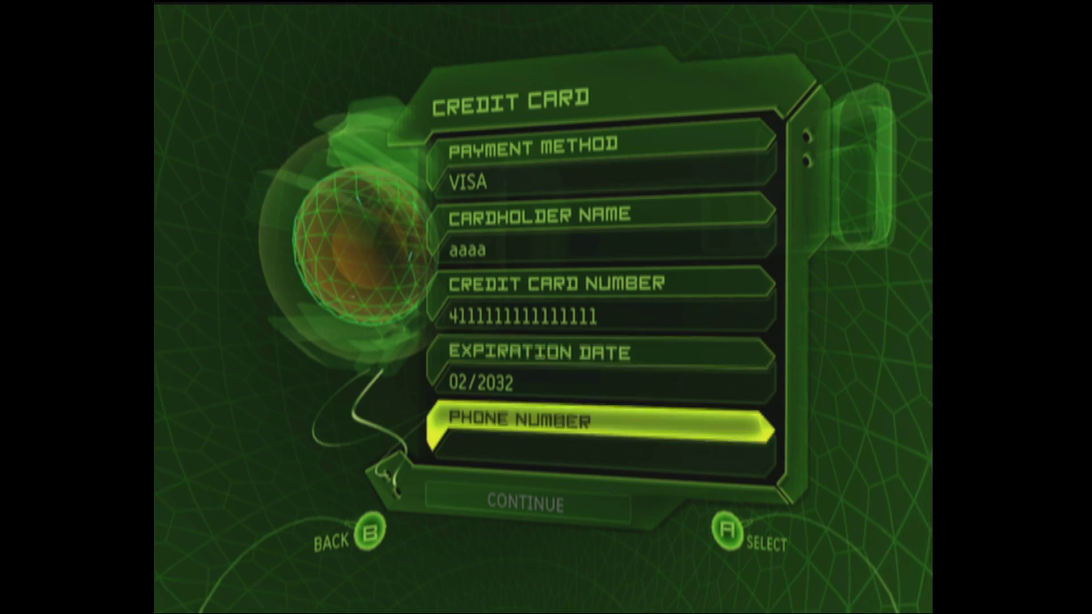
Step: Enter the phone number and the contact e-mail address, and submit the billing address form
{"action": "key", "text": "Return"}
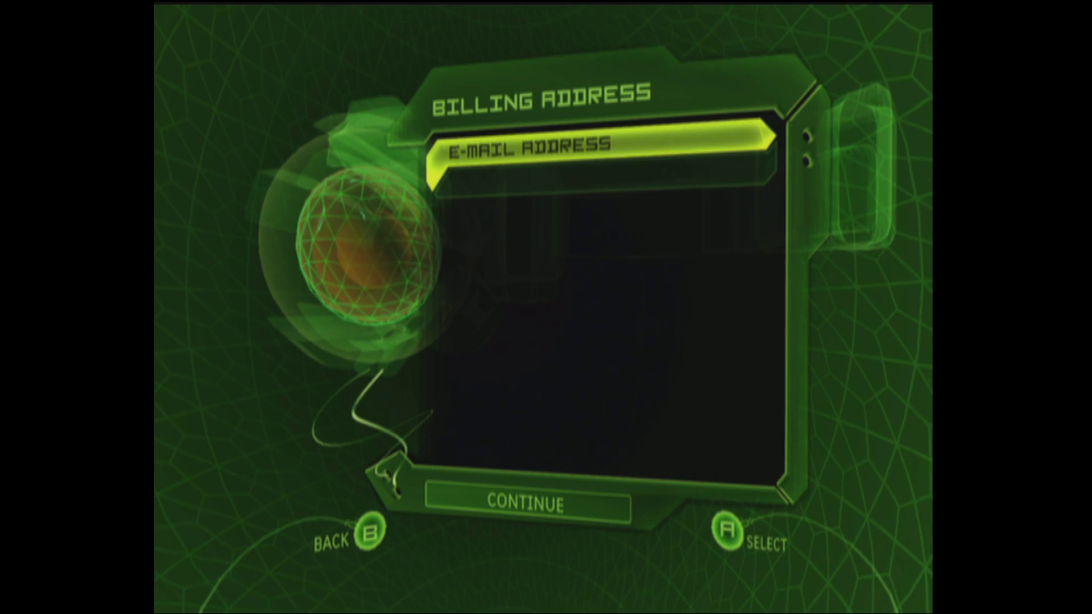
{"action": "key", "text": "Return"}
{"action": "key", "text": "Return"}
{"action": "key", "text": "Down"}
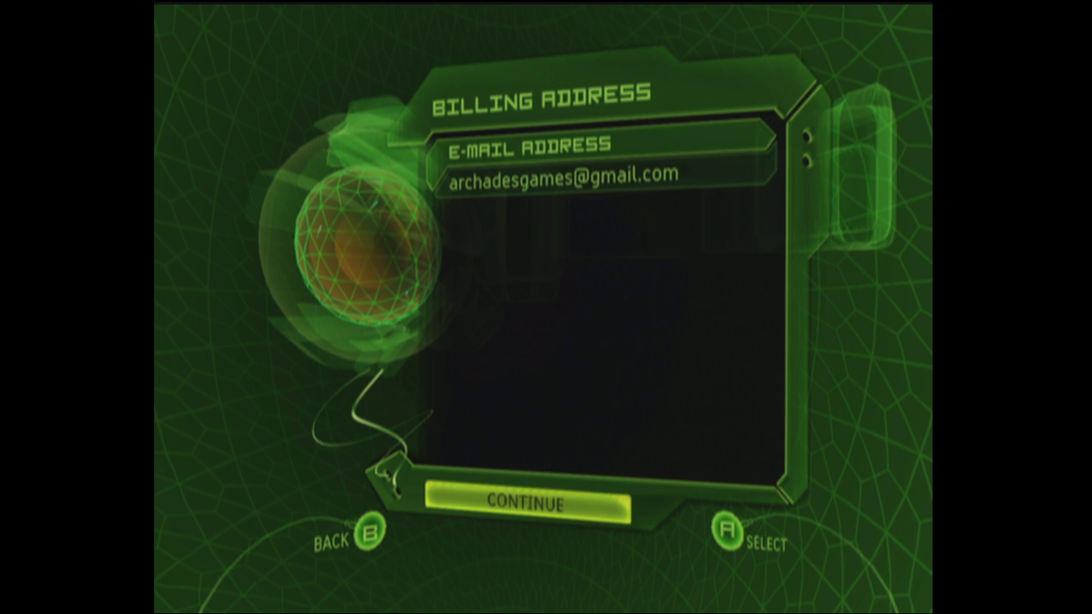
{"action": "key", "text": "Return"}
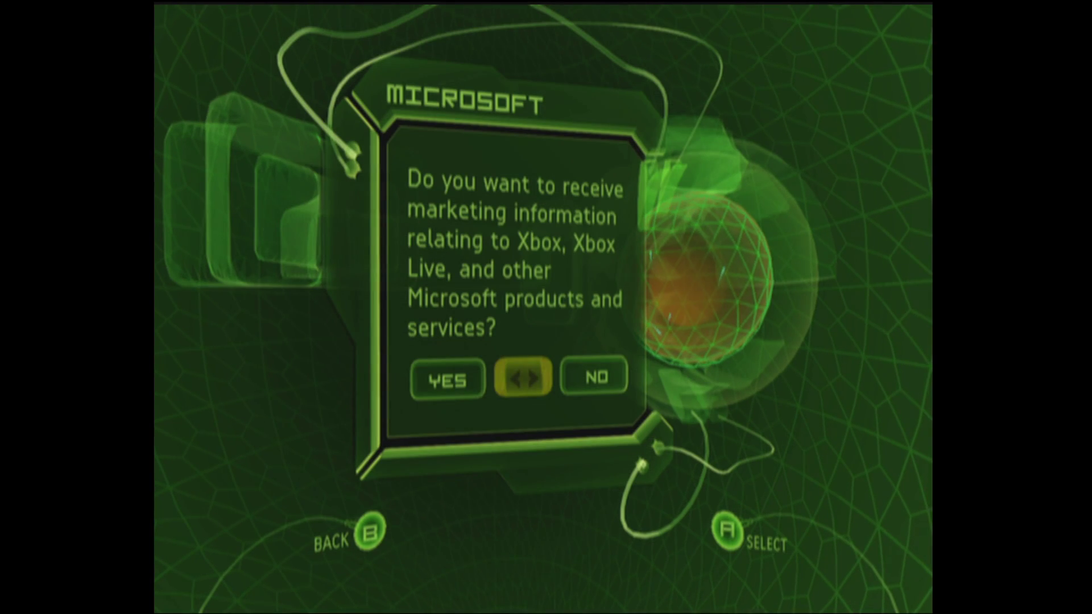
Step: Answer No to receiving Microsoft marketing information, and confirm creating the IceStrike256 account
{"action": "key", "text": "Right"}
{"action": "key", "text": "Left"}
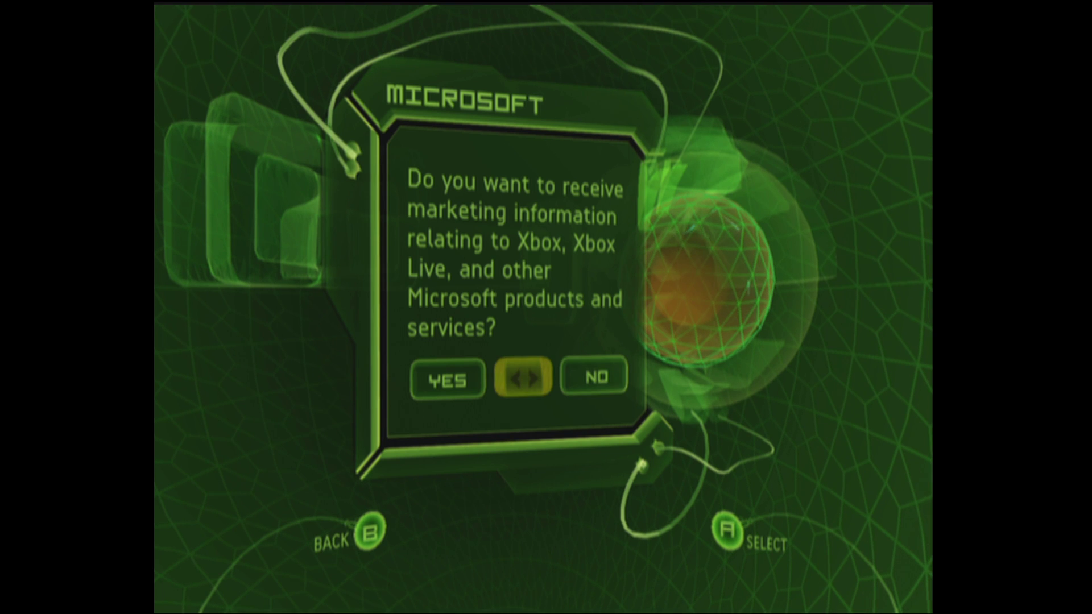
{"action": "key", "text": "Right"}
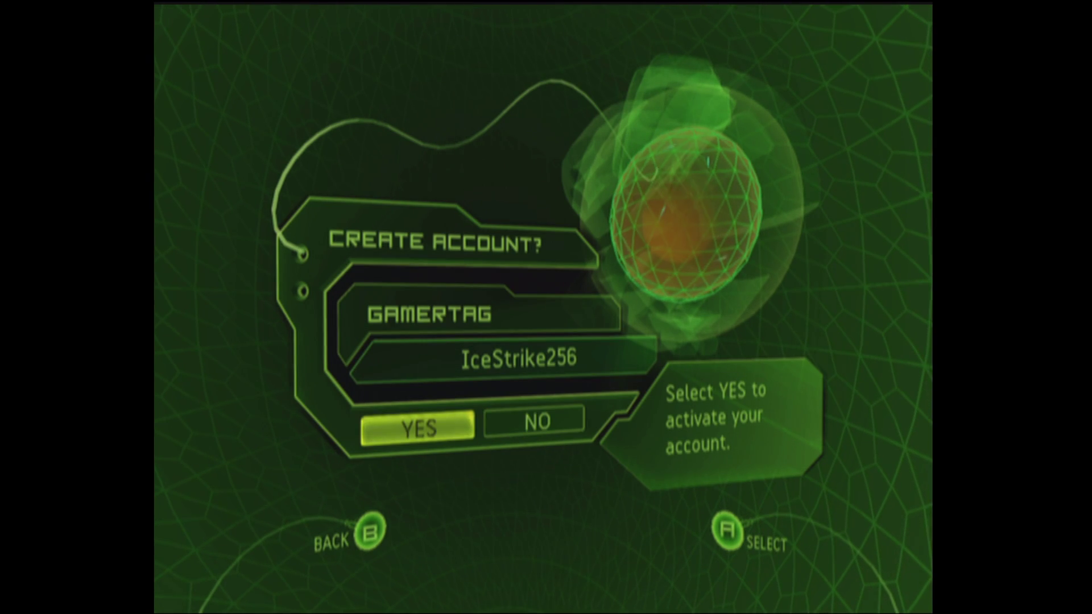
{"action": "key", "text": "Return"}
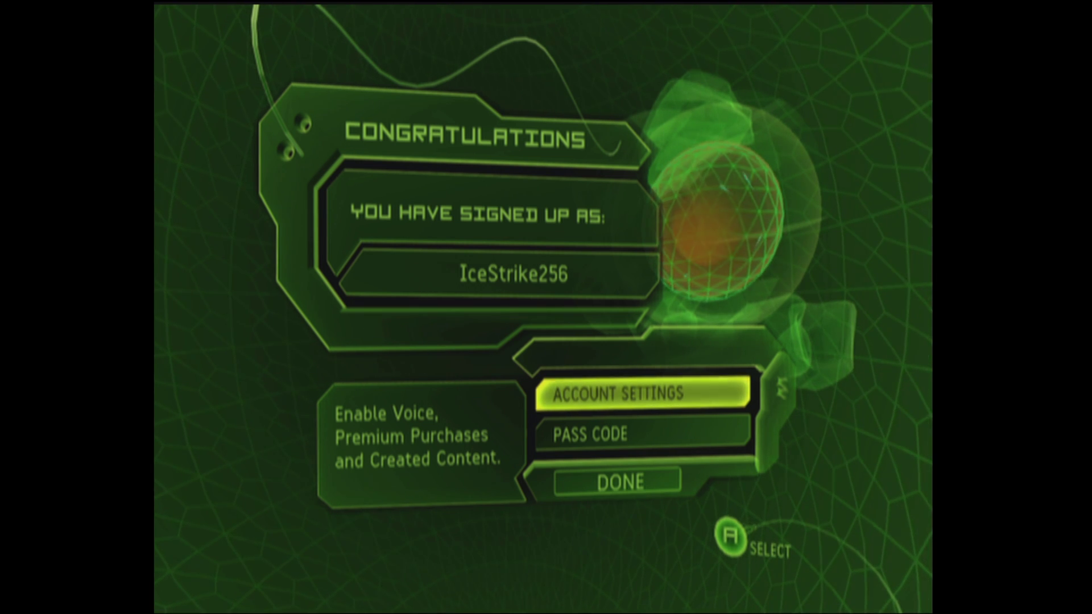
Step: Complete the signup without changing account settings or the pass code, and select the IceStrike256 account
{"action": "key", "text": "Down"}
{"action": "key", "text": "Down"}
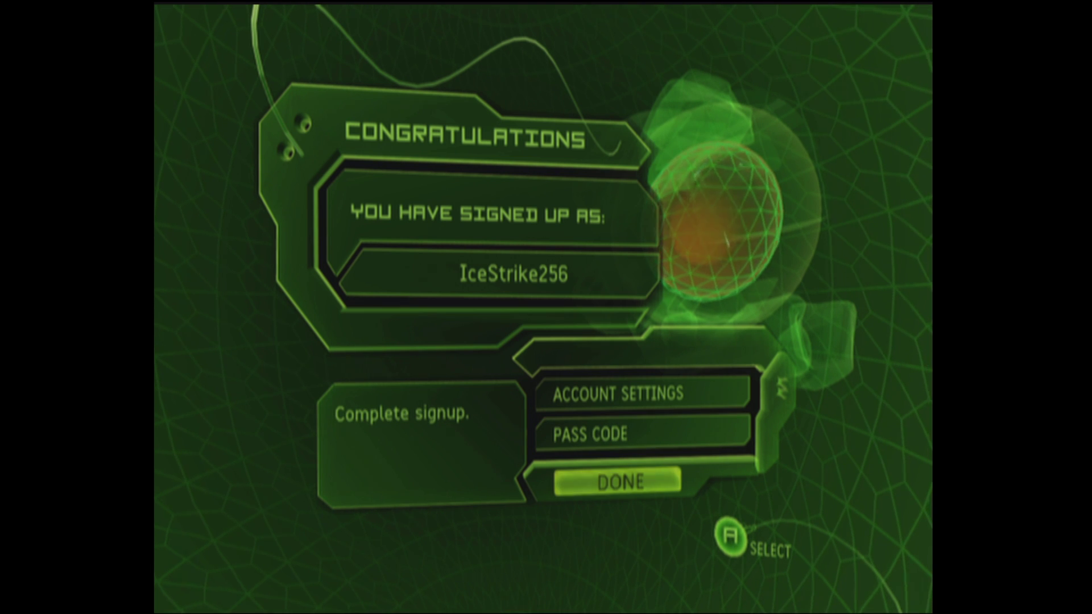
{"action": "key", "text": "Return"}
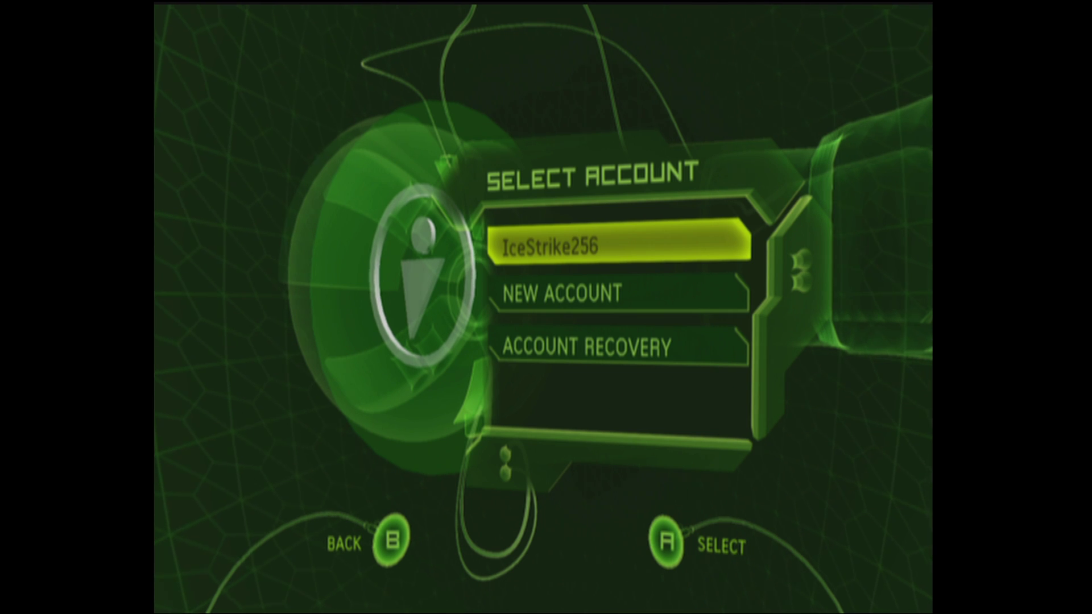
{"action": "key", "text": "Return"}
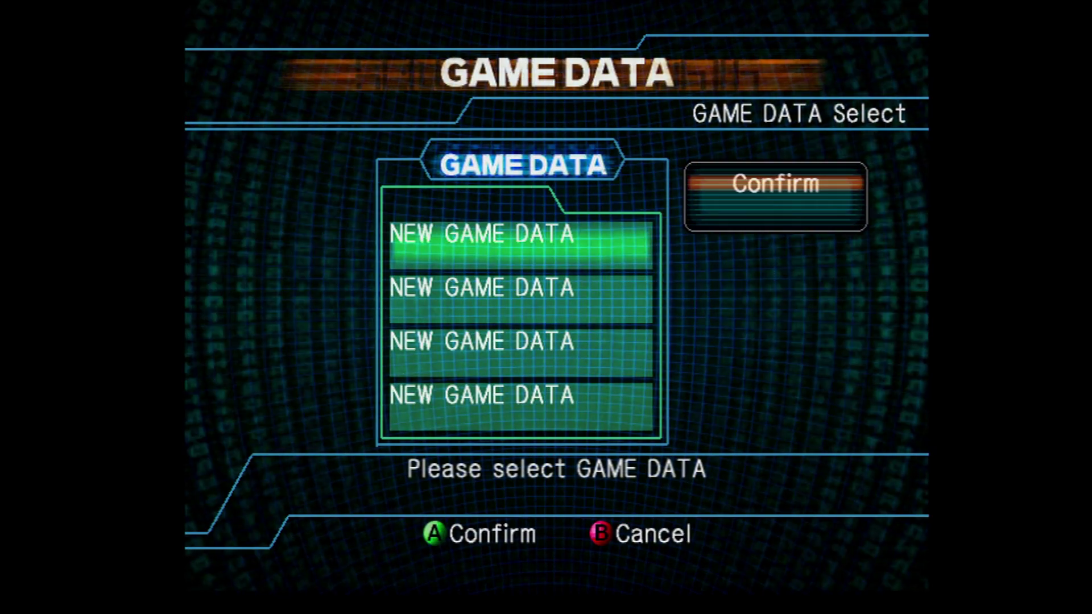
Step: In Phantasy Star Online, select the first new game data slot and confirm IceStrike256 from the hard disk as gamertag
{"action": "key", "text": "Return"}
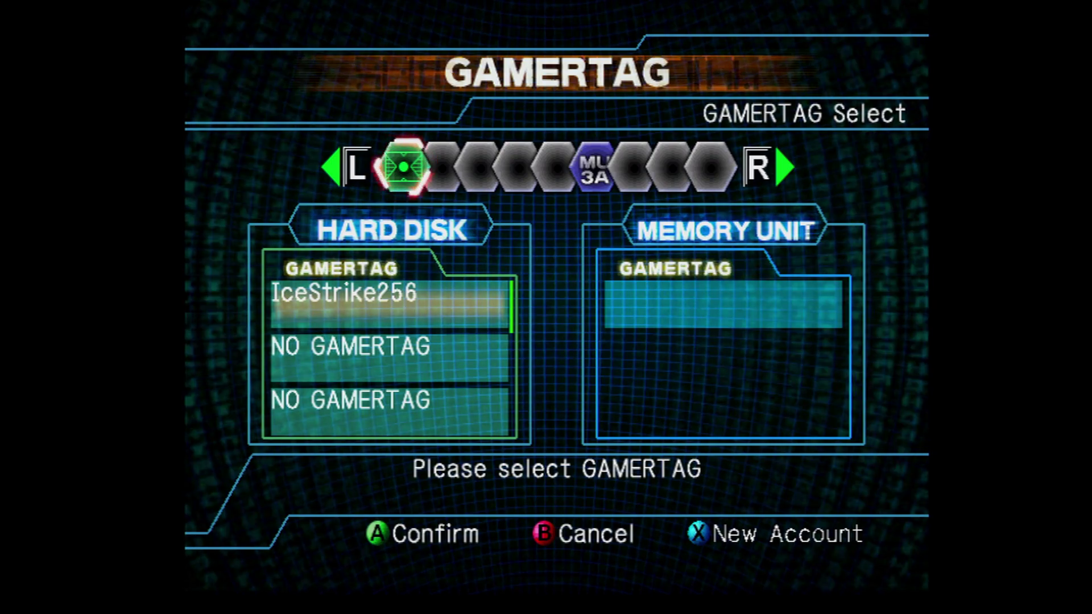
{"action": "key", "text": "Return"}
{"action": "key", "text": "Up"}
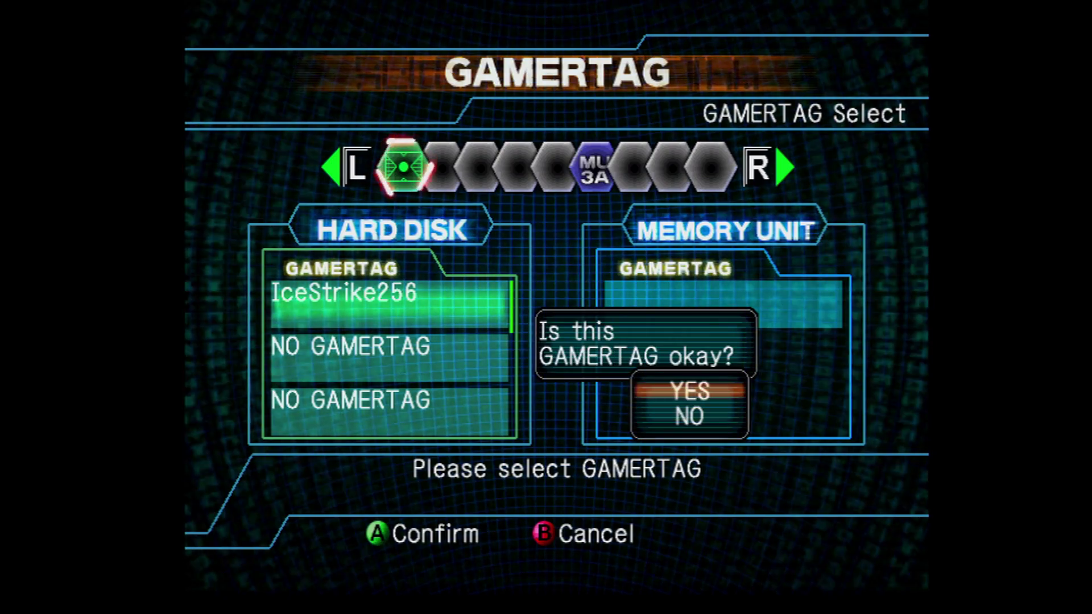
{"action": "key", "text": "Return"}
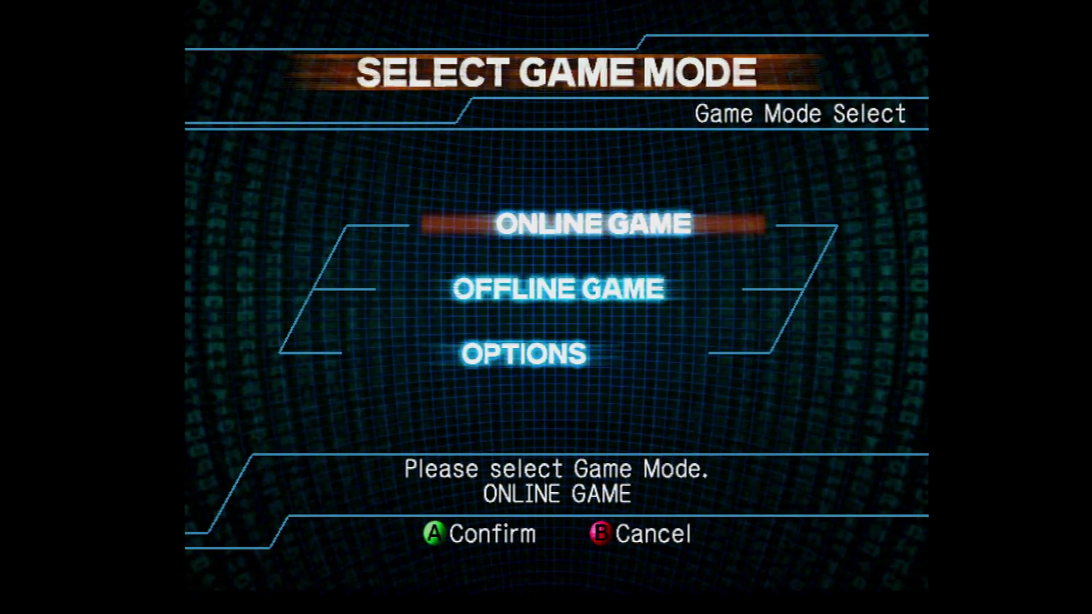
Step: Select the online game mode and begin creating a new character
{"action": "key", "text": "Down"}
{"action": "key", "text": "Down"}
{"action": "key", "text": "Down"}
{"action": "key", "text": "Return"}
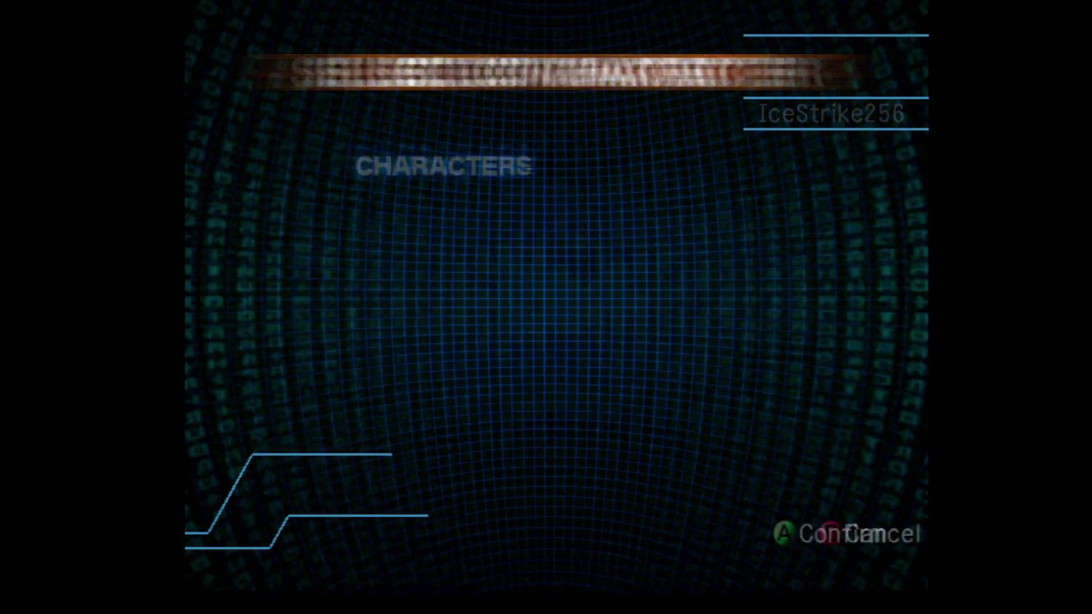
{"action": "key", "text": "Return"}
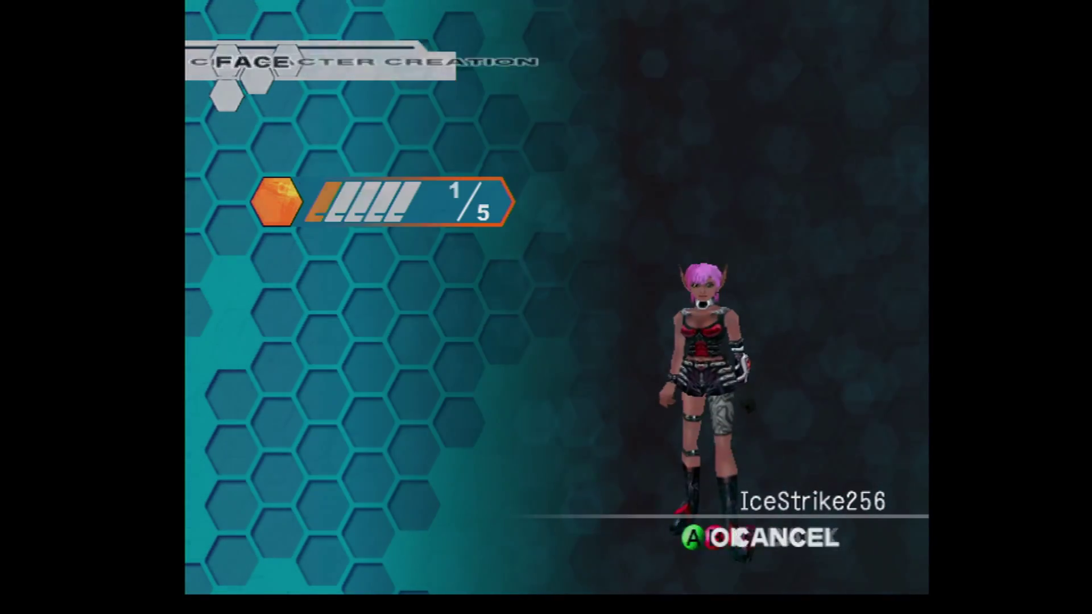
Step: Choose the character's face and set the hairstyle to 6 of 10
{"action": "key", "text": "Right"}
{"action": "key", "text": "Right"}
{"action": "key", "text": "Right"}
{"action": "key", "text": "Return"}
{"action": "key", "text": "Left"}
{"action": "key", "text": "Left"}
{"action": "key", "text": "Left"}
{"action": "key", "text": "Left"}
{"action": "key", "text": "Left"}
{"action": "key", "text": "Left"}
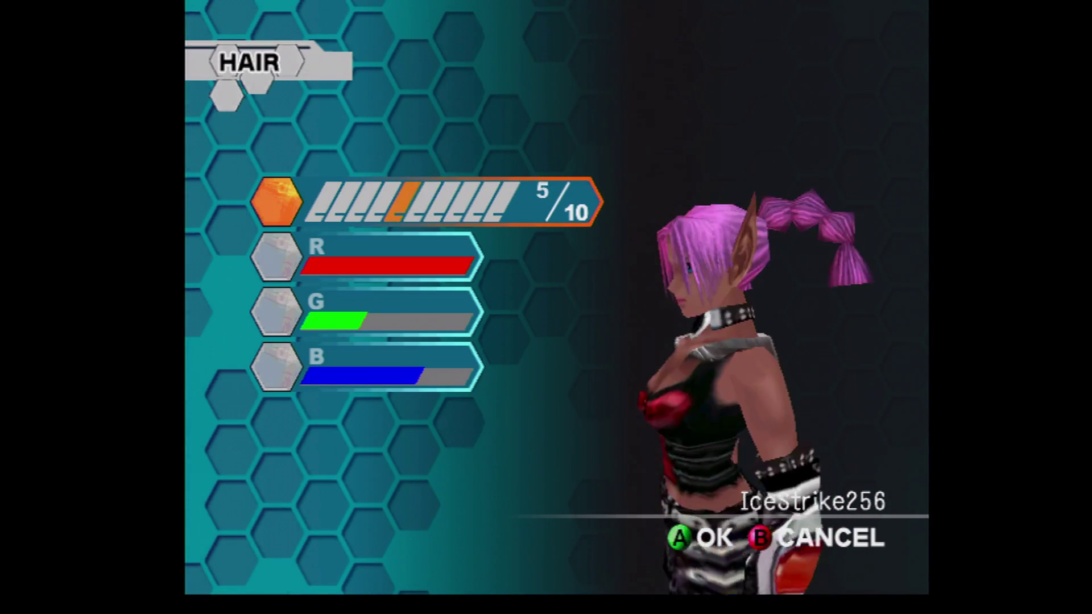
{"action": "key", "text": "Right"}
Step: Adjust the hair's red, green and blue values to a dark green with no red, and accept the colour
{"action": "key", "text": "Down"}
{"action": "key", "text": "Down"}
{"action": "key", "text": "Right"}
{"action": "key", "text": "Right"}
{"action": "key", "text": "Right"}
{"action": "key", "text": "Right"}
{"action": "key", "text": "Right"}
{"action": "key", "text": "Left"}
{"action": "key", "text": "Left"}
{"action": "key", "text": "Right"}
{"action": "key", "text": "Right"}
{"action": "key", "text": "Down"}
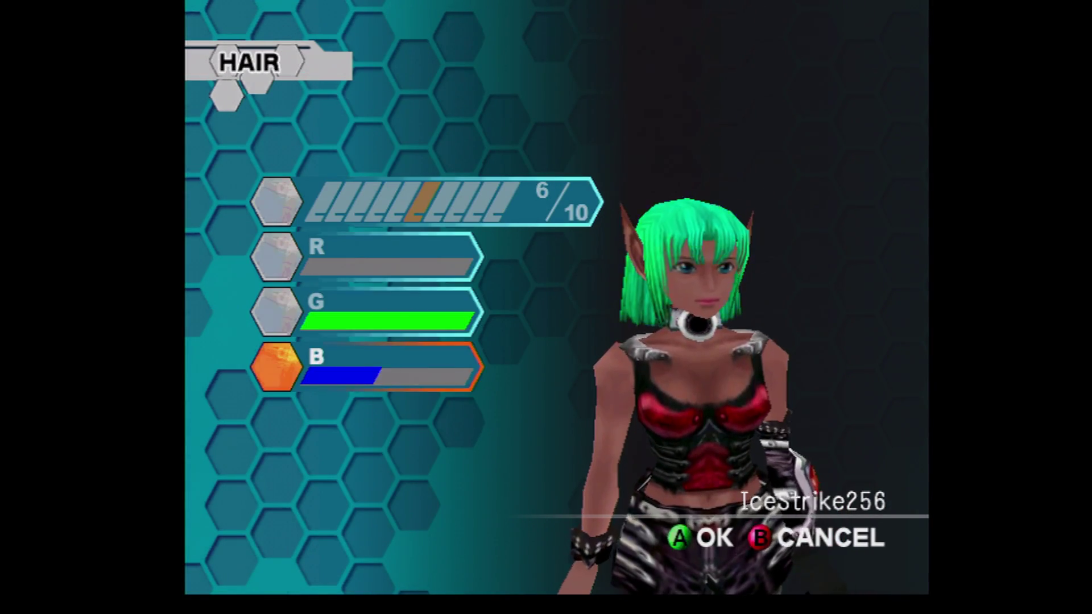
{"action": "key", "text": "Up"}
{"action": "key", "text": "Left"}
{"action": "key", "text": "Left"}
{"action": "key", "text": "Right"}
{"action": "key", "text": "Right"}
{"action": "key", "text": "Down"}
{"action": "key", "text": "Left"}
{"action": "key", "text": "Left"}
{"action": "key", "text": "Up"}
{"action": "key", "text": "Up"}
{"action": "key", "text": "Right"}
{"action": "key", "text": "Left"}
{"action": "key", "text": "Down"}
{"action": "key", "text": "Left"}
{"action": "key", "text": "Down"}
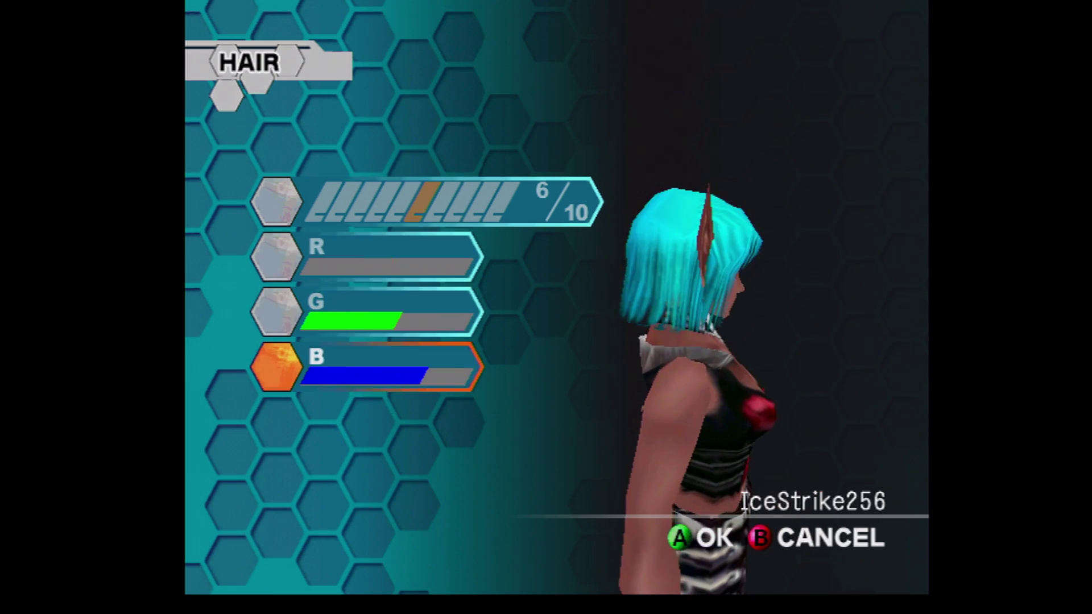
{"action": "key", "text": "Left"}
{"action": "key", "text": "Left"}
{"action": "key", "text": "Return"}
Step: Choose a dark costume with grey stockings, and confirm the character's remaining appearance settings
{"action": "key", "text": "Right"}
{"action": "key", "text": "Right"}
{"action": "key", "text": "Right"}
{"action": "key", "text": "Right"}
{"action": "key", "text": "Return"}
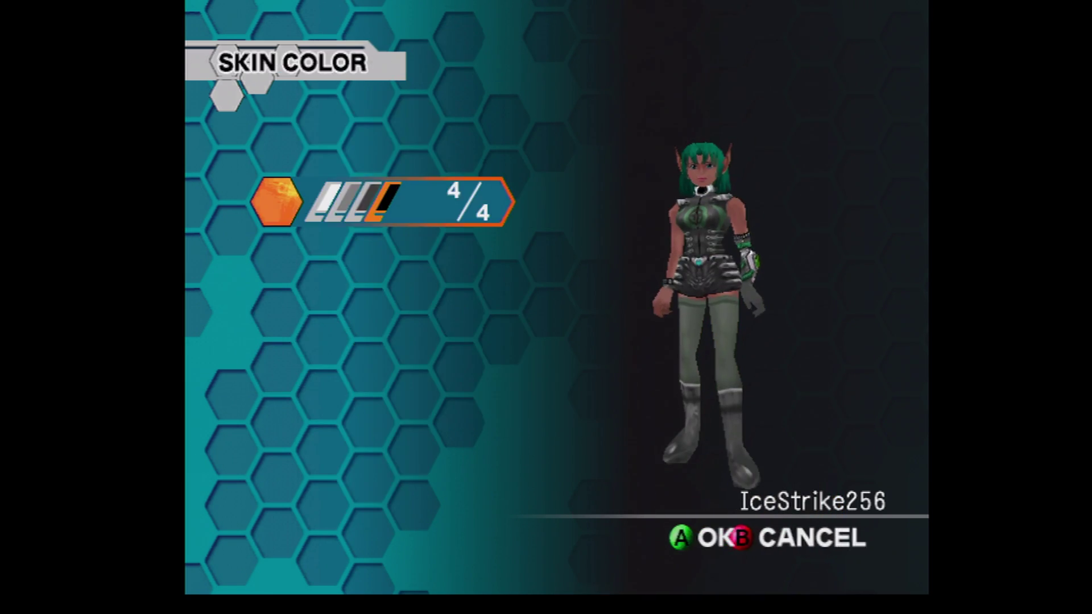
{"action": "key", "text": "Return"}
{"action": "key", "text": "Return"}
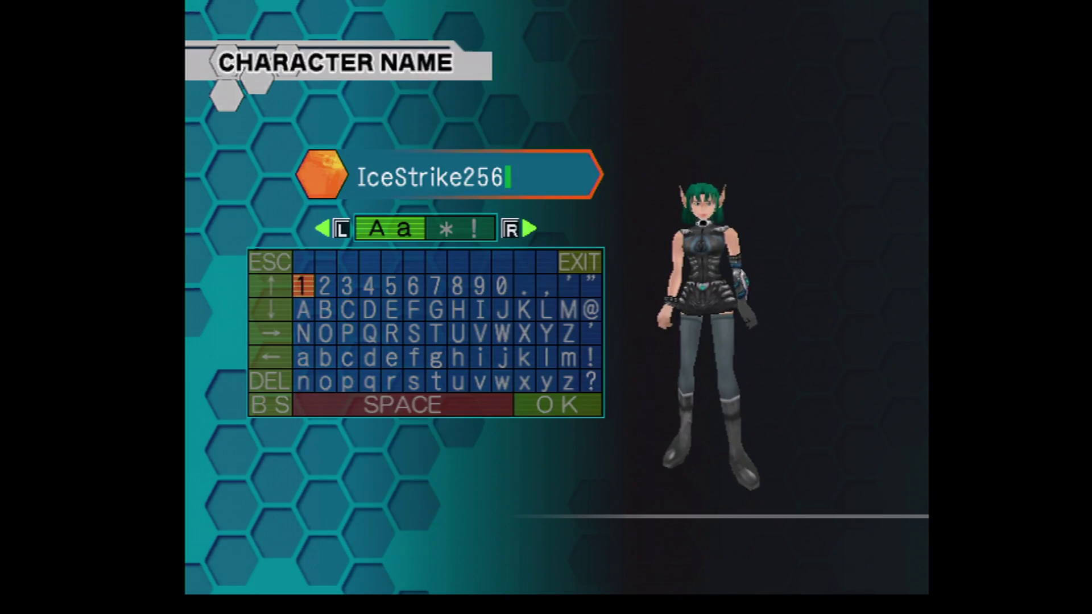
Step: Replace the suggested character name with Nataliy
{"action": "key", "text": "Down"}
{"action": "key", "text": "Down"}
{"action": "key", "text": "Down"}
{"action": "key", "text": "Down"}
{"action": "key", "text": "Down"}
{"action": "key", "text": "Return"}
{"action": "key", "text": "Return"}
{"action": "key", "text": "Return"}
{"action": "key", "text": "Return"}
{"action": "key", "text": "Return"}
{"action": "key", "text": "Return"}
{"action": "key", "text": "Return"}
{"action": "key", "text": "Return"}
{"action": "key", "text": "BackSpace"}
{"action": "key", "text": "BackSpace"}
{"action": "key", "text": "BackSpace"}
{"action": "key", "text": "BackSpace"}
{"action": "type", "text": "Nataliy"}
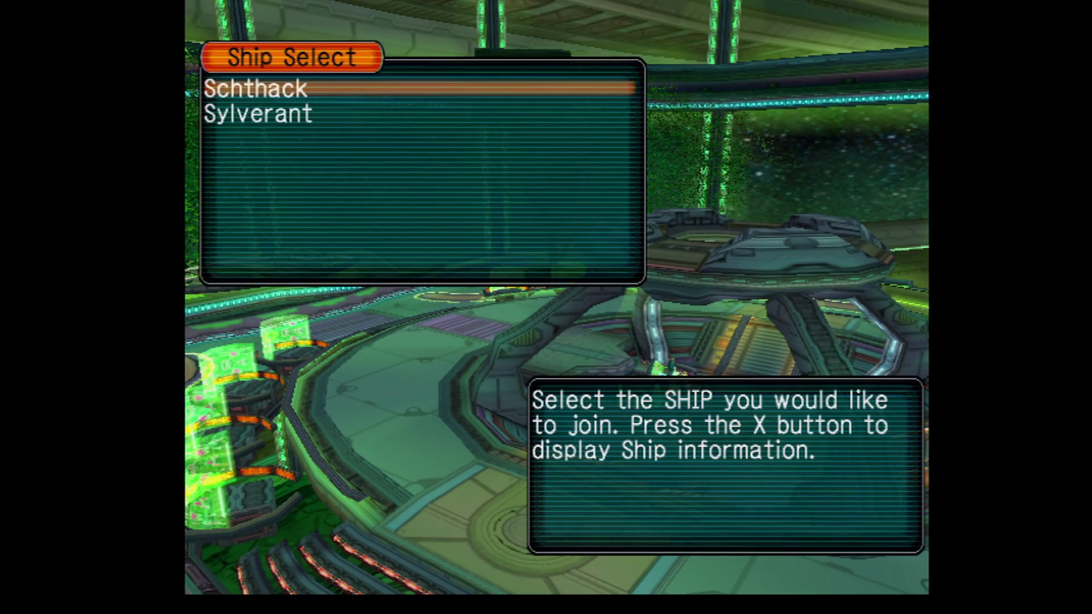
Step: Choose Schthack as the ship to join
{"action": "key", "text": "Down"}
{"action": "key", "text": "Up"}
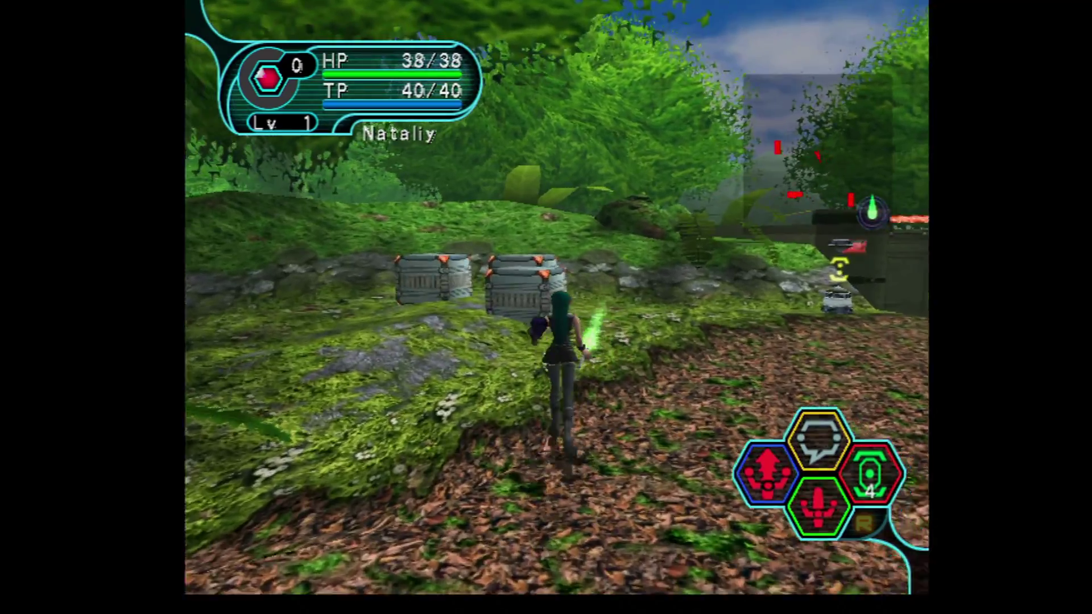
Step: Run to the crates in the forest and break one open with the weapon
{"action": "key", "text": "Up"}
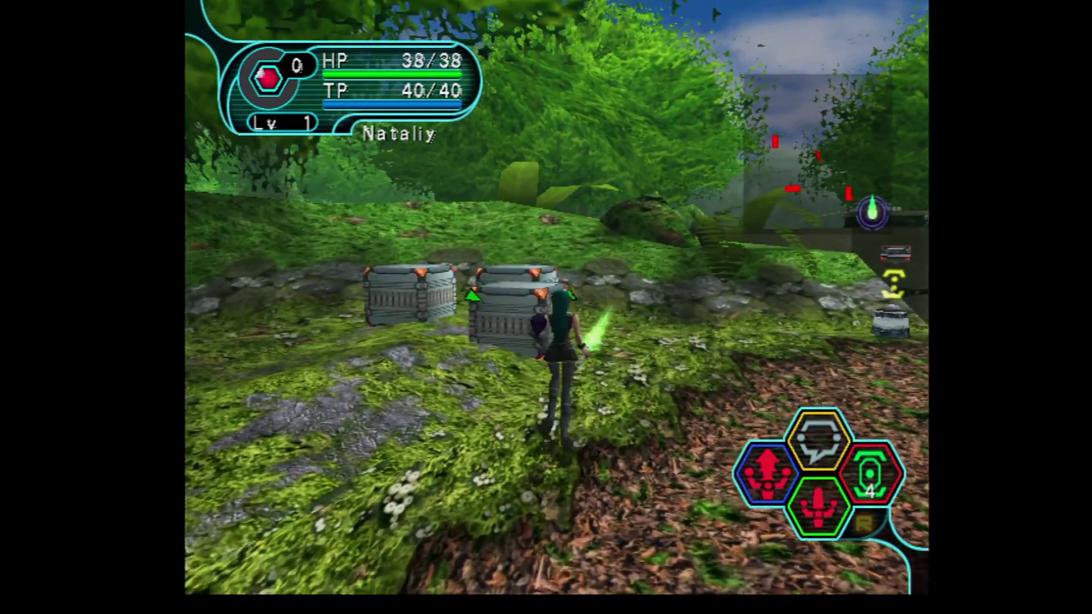
{"action": "key", "text": "x"}
{"action": "key", "text": "Left"}
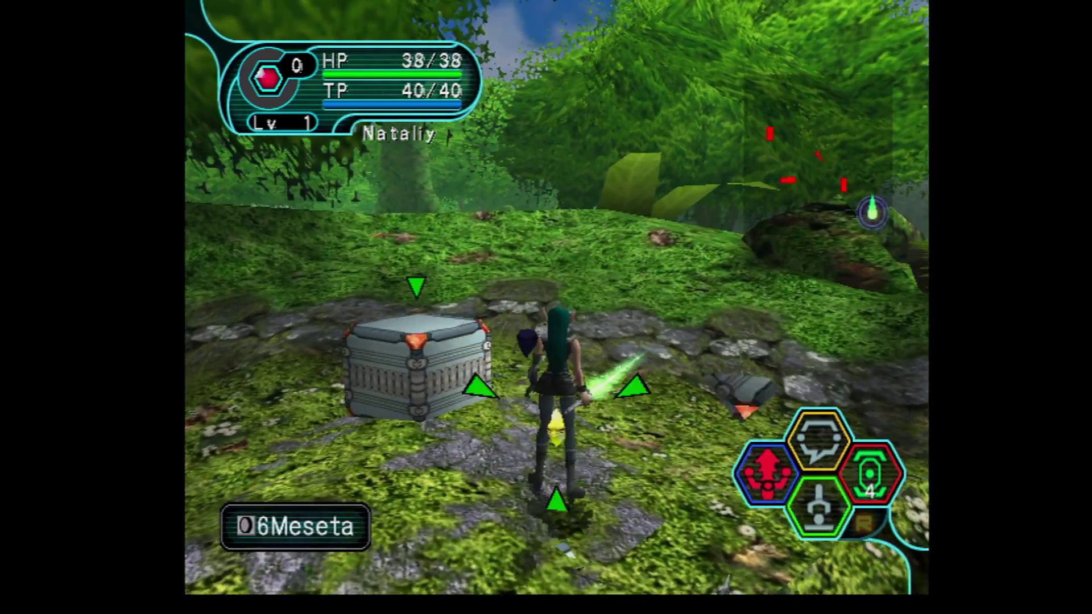
Step: Break open the remaining crate and run along the forest path to the closed gate
{"action": "key", "text": "x"}
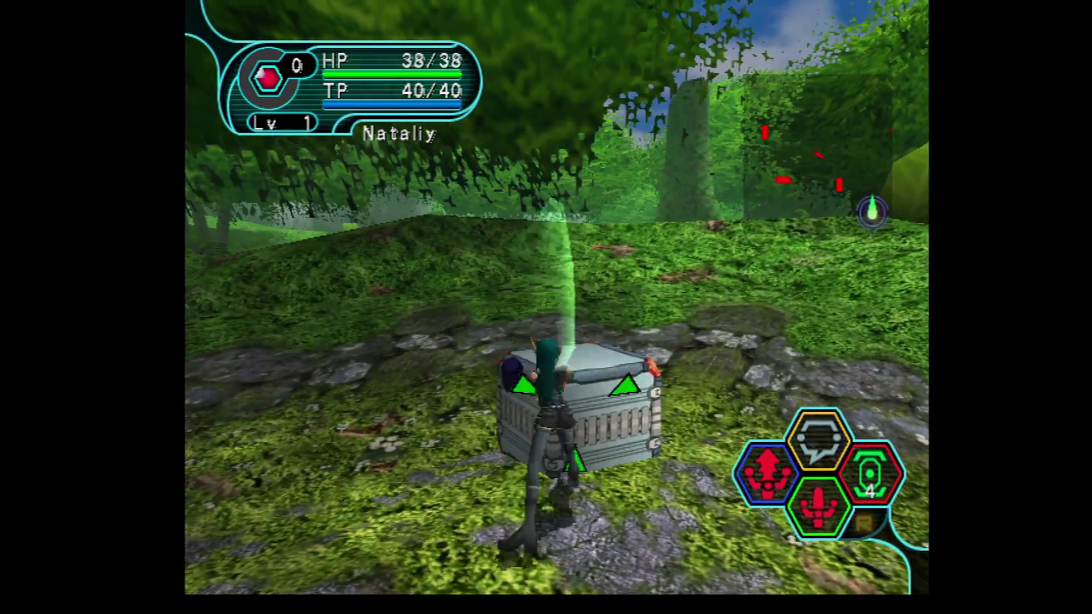
{"action": "key", "text": "Right"}
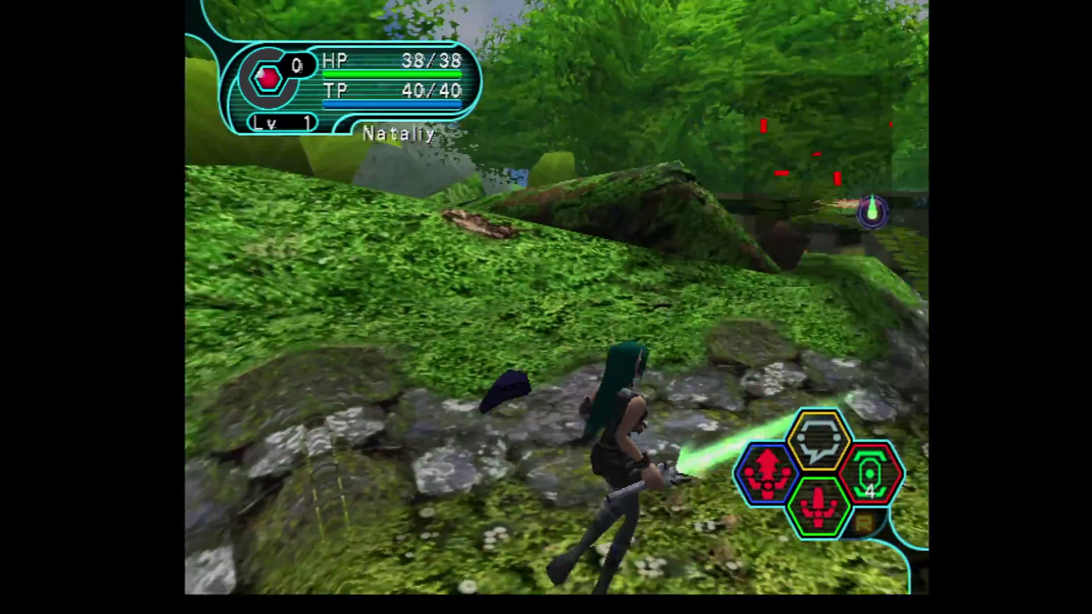
{"action": "key", "text": "Up"}
{"action": "key", "text": "Left"}
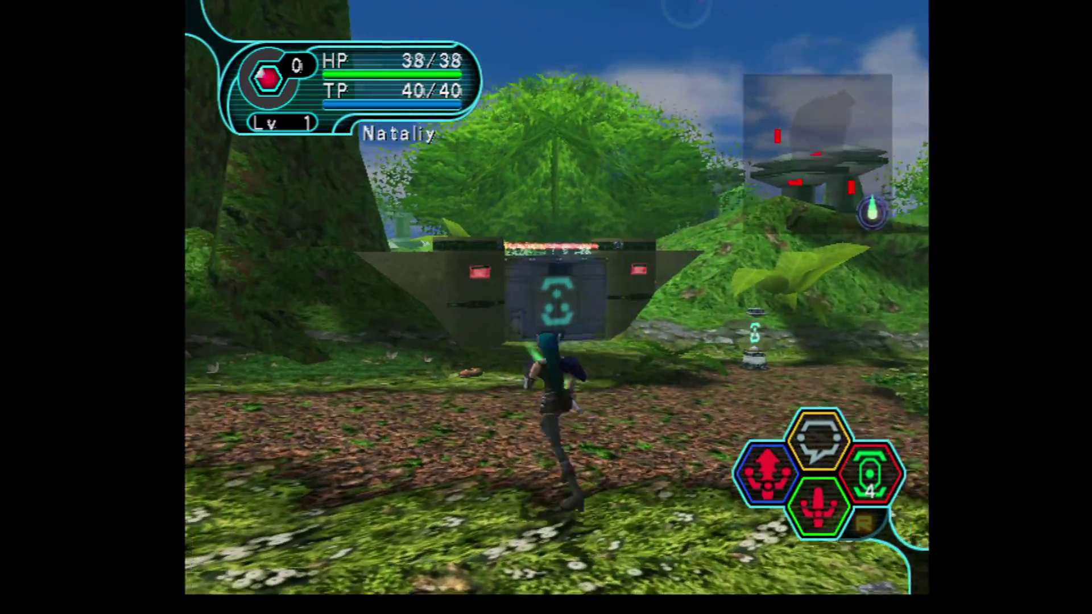
{"action": "key", "text": "x"}
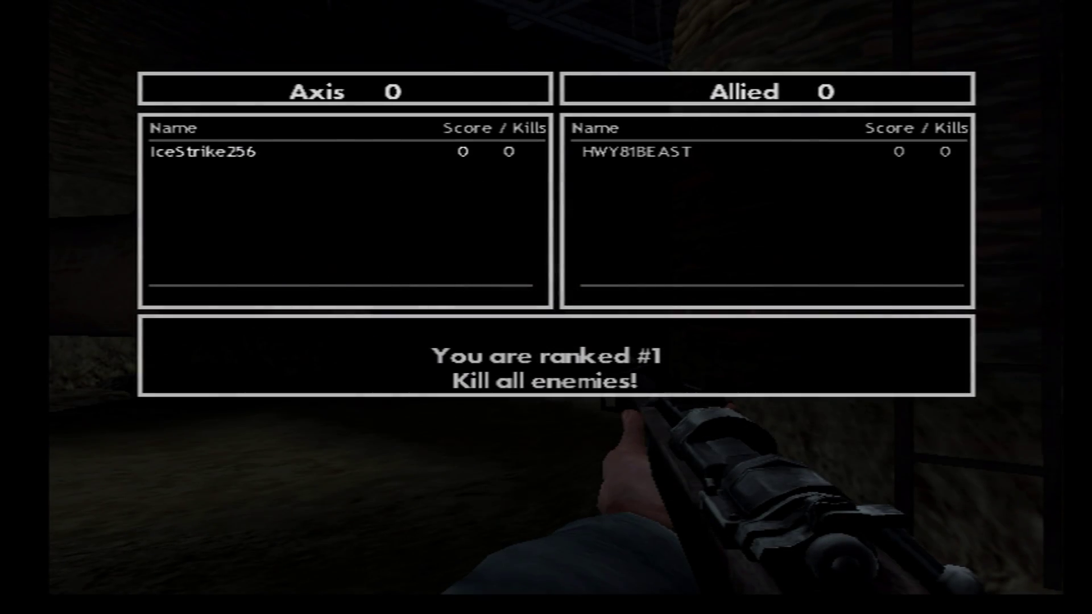
Step: Advance through the dark underground tunnels of the World War II shooter match, passing the lantern-lit chamber
{"action": "key", "text": "w"}
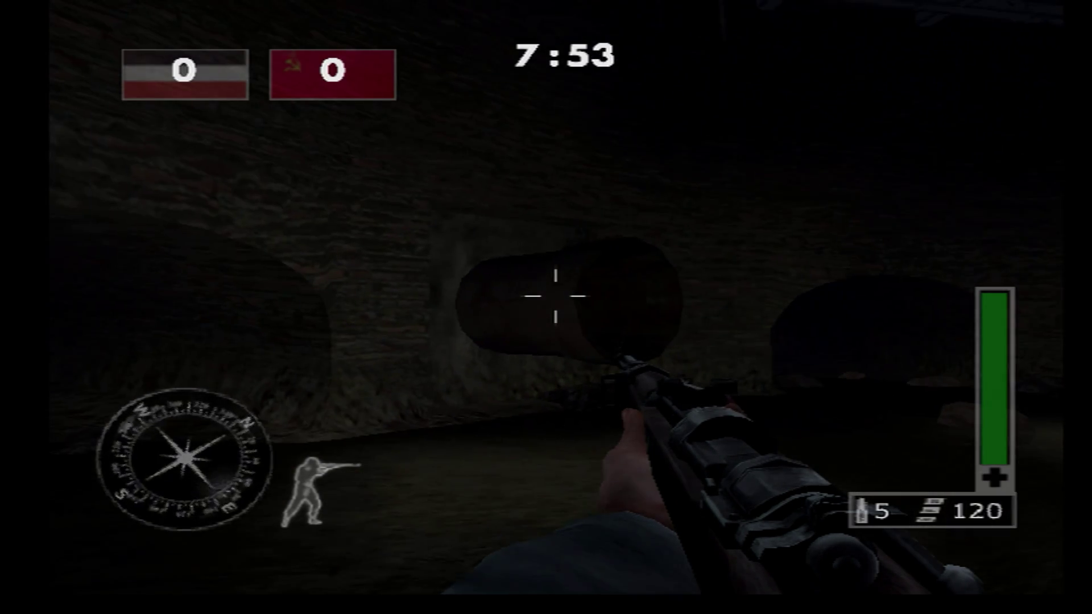
{"action": "key", "text": "w"}
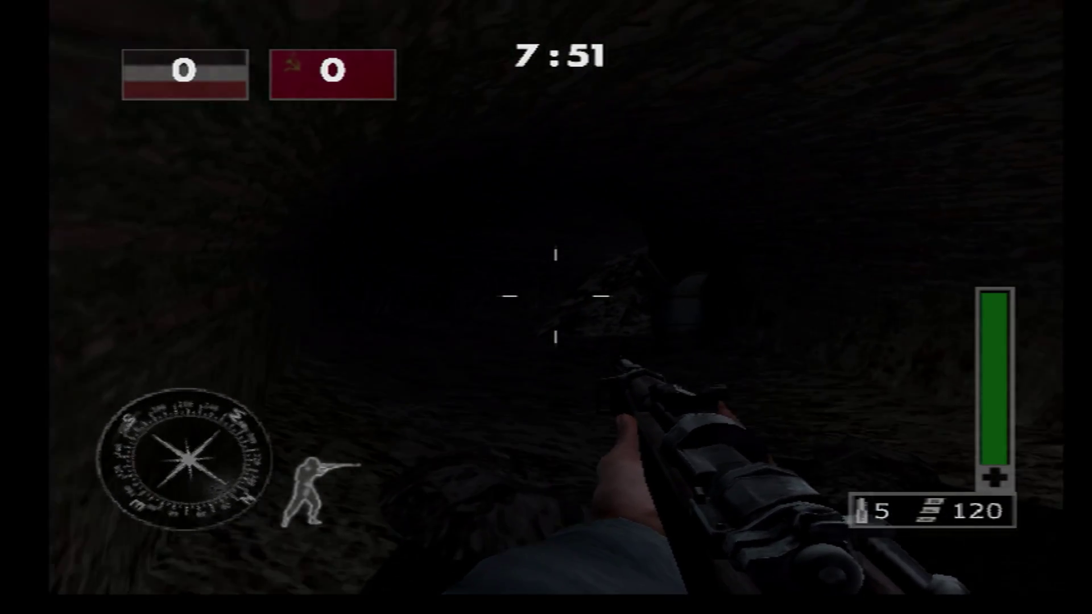
{"action": "key", "text": "w"}
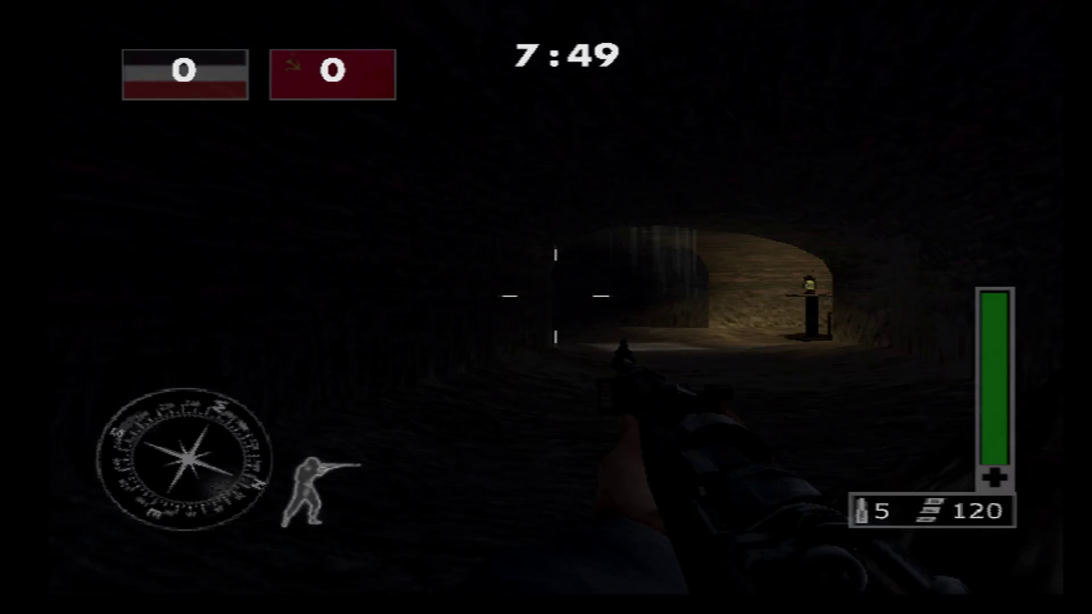
{"action": "key", "text": "Tab"}
{"action": "key", "text": "Tab"}
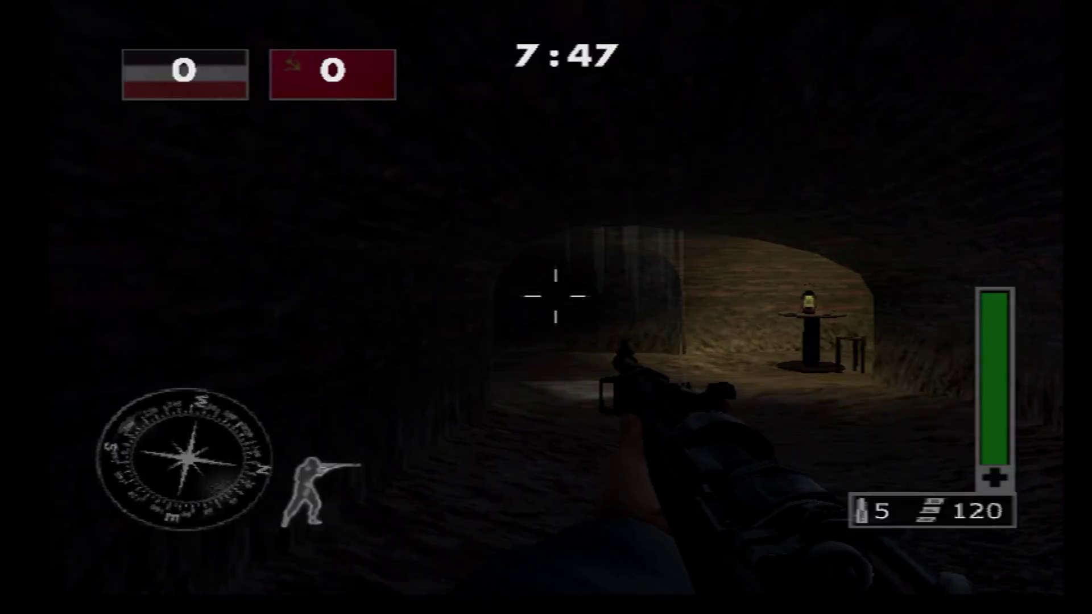
{"action": "key", "text": "w"}
{"action": "key", "text": "w"}
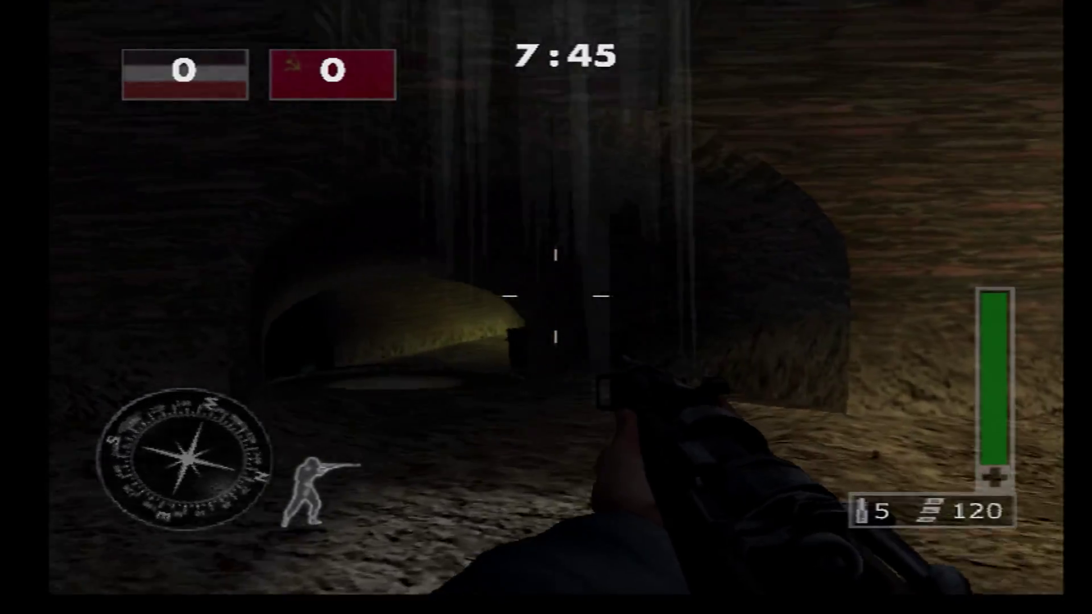
{"action": "key", "text": "w"}
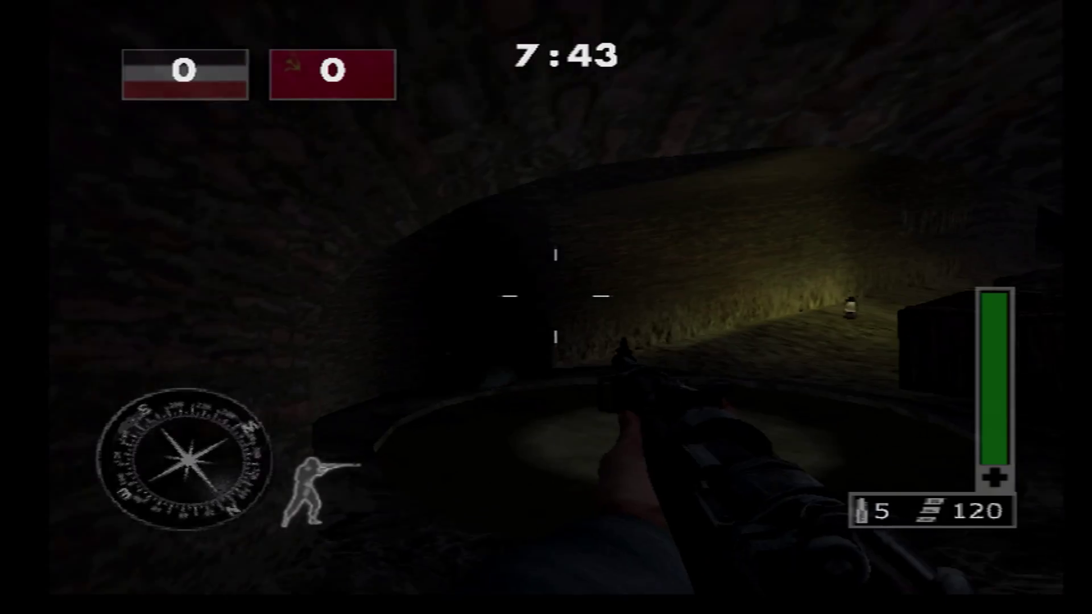
{"action": "key", "text": "w"}
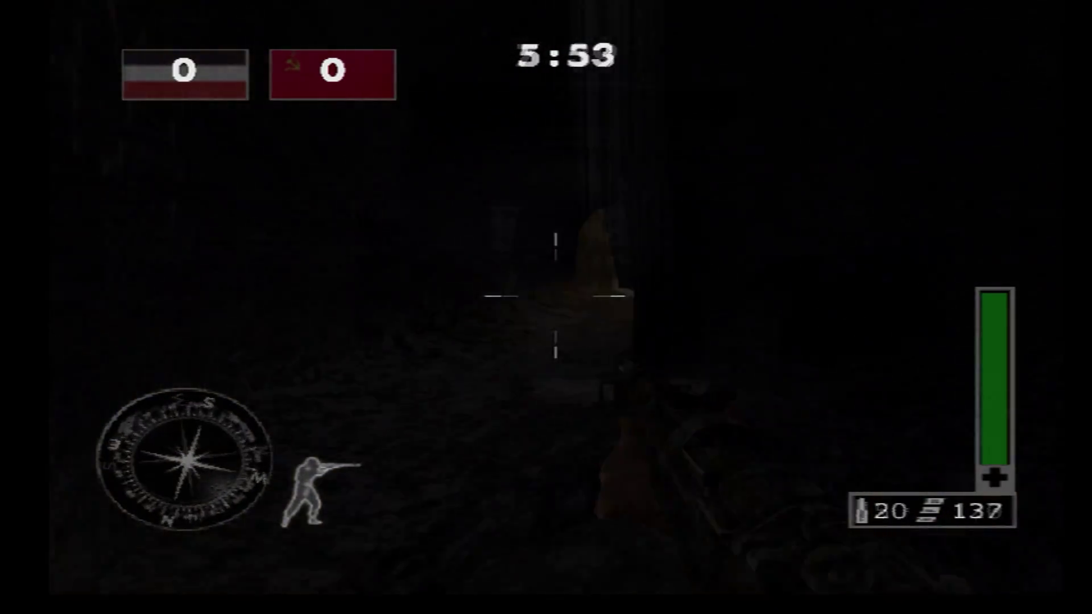
Step: Go through the lit archway and pick up the Panzerschreck
{"action": "key", "text": "w"}
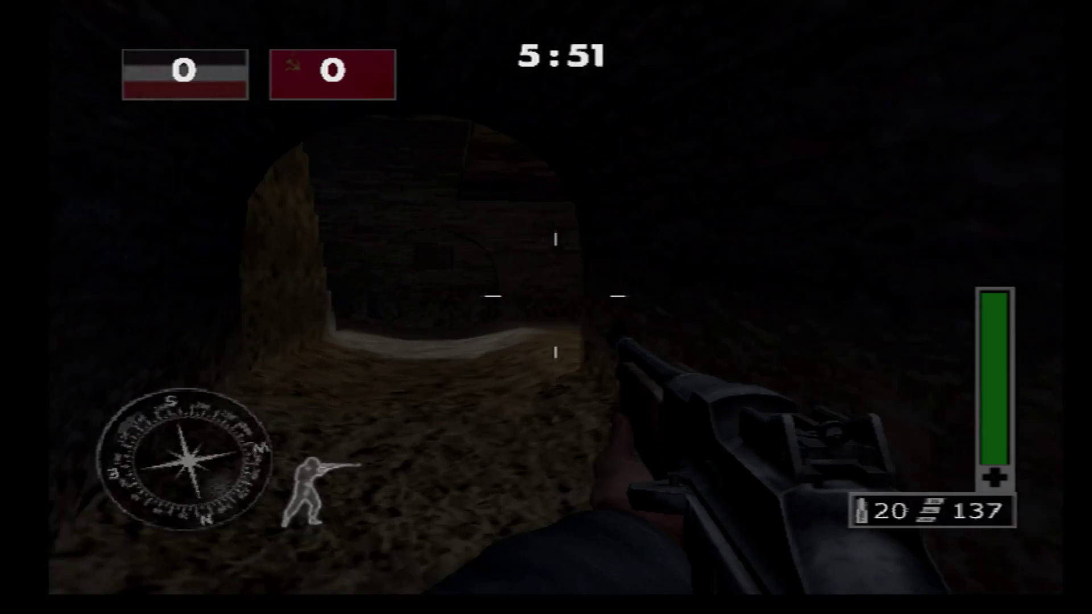
{"action": "key", "text": "w"}
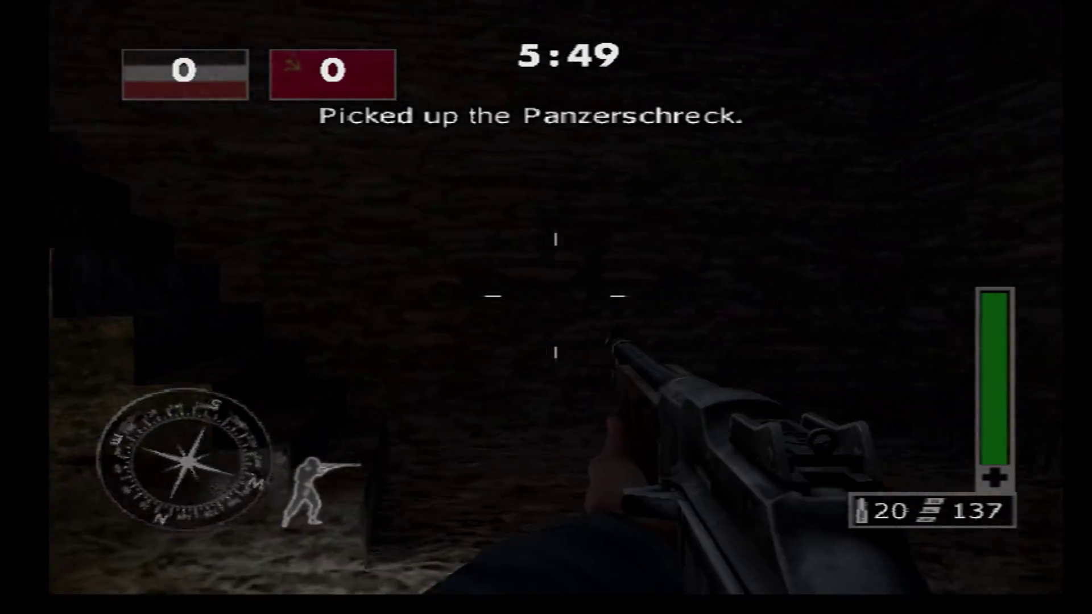
{"action": "key", "text": "w"}
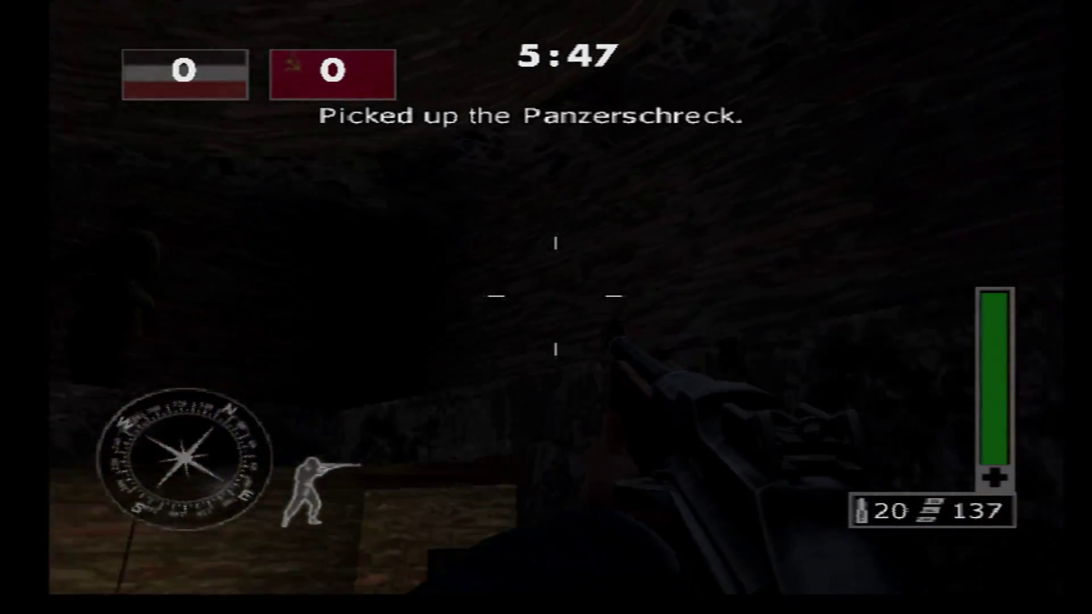
Step: Close in on the opposing Allied player in the dark tunnel and shoot them with the rifle
{"action": "key", "text": "w"}
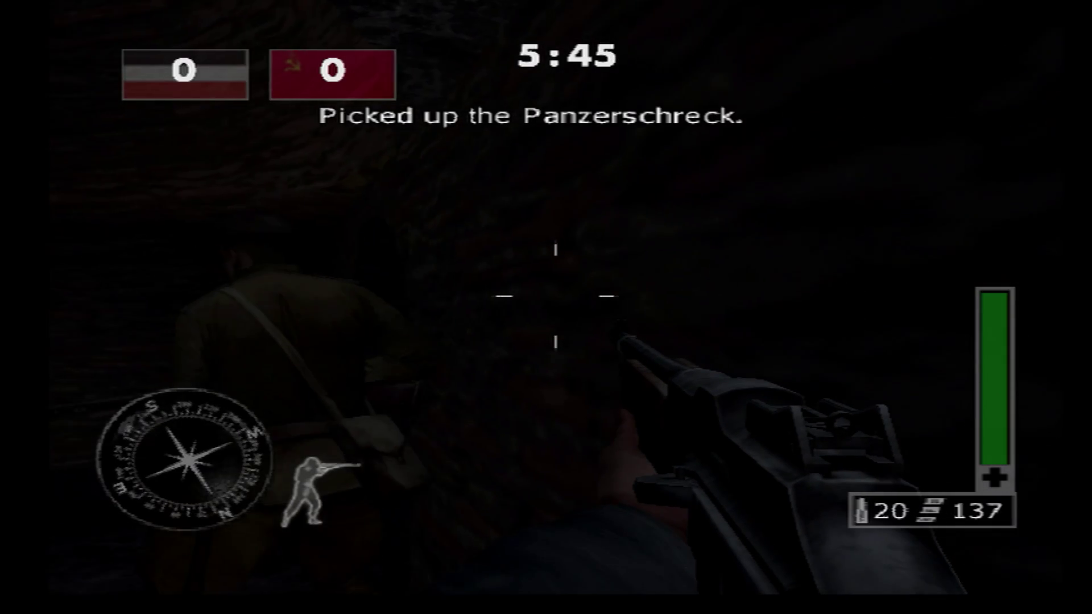
{"action": "left_click", "coordinate": [555, 296]}
{"action": "left_click", "coordinate": [555, 296]}
{"action": "left_click", "coordinate": [555, 296]}
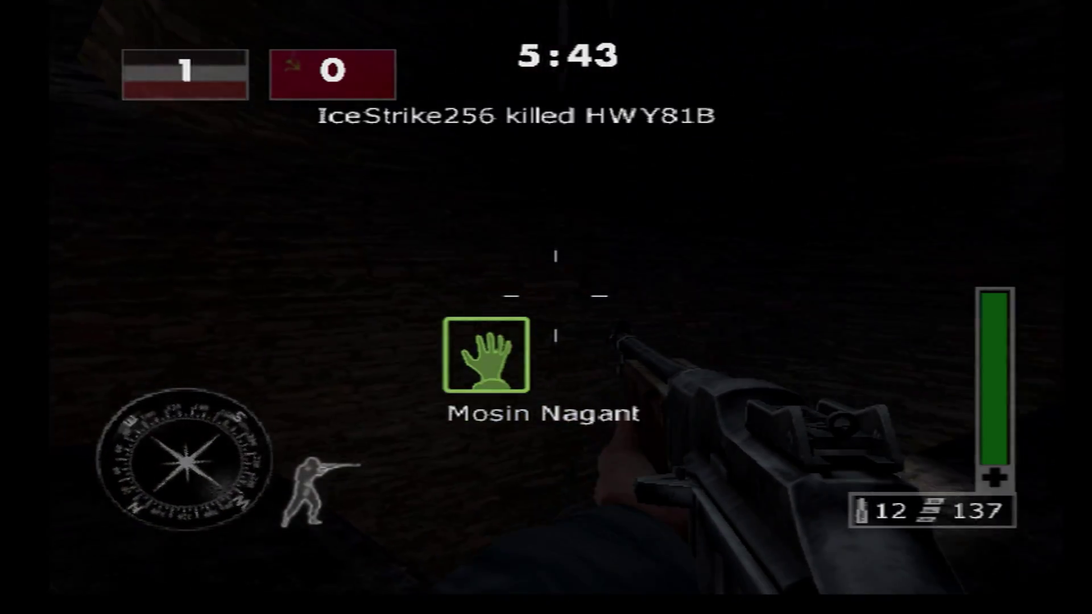
Step: Move past the dropped Mosin Nagant and collect the health pickup
{"action": "key", "text": "w"}
{"action": "key", "text": "w"}
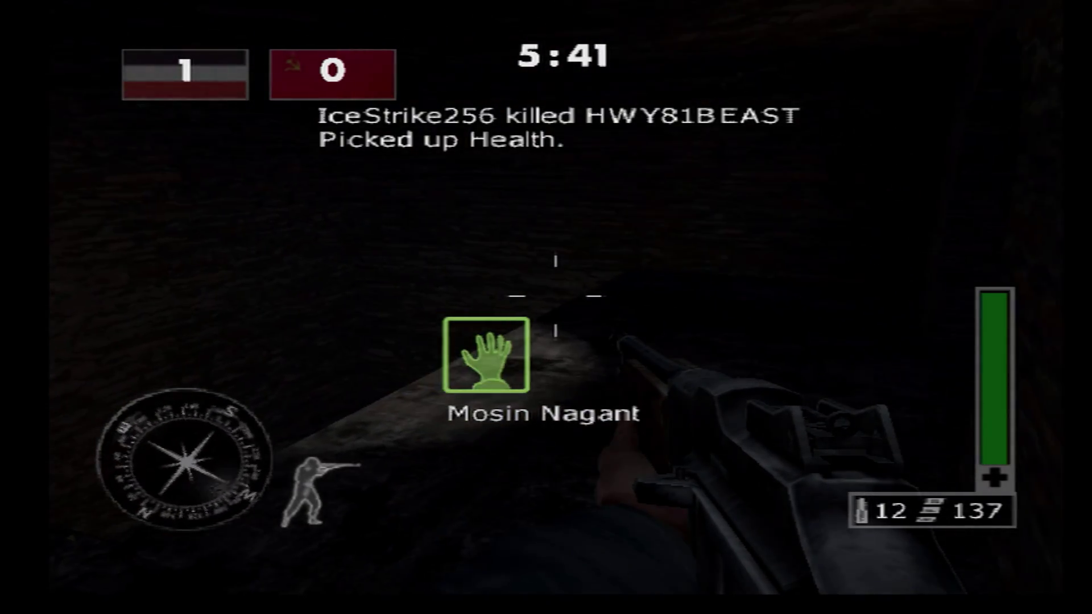
{"action": "key", "text": "w"}
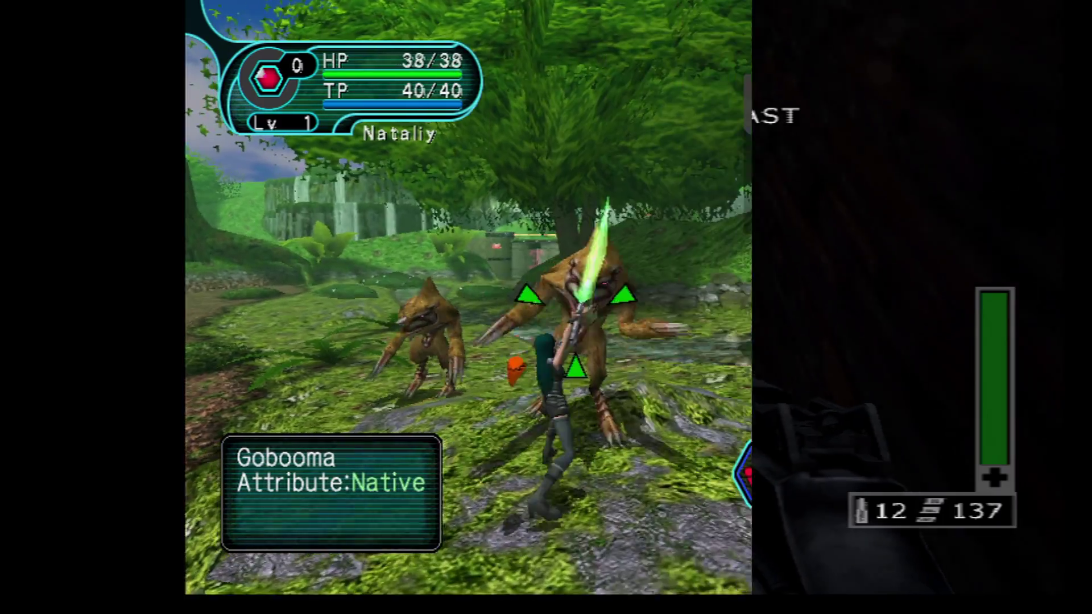